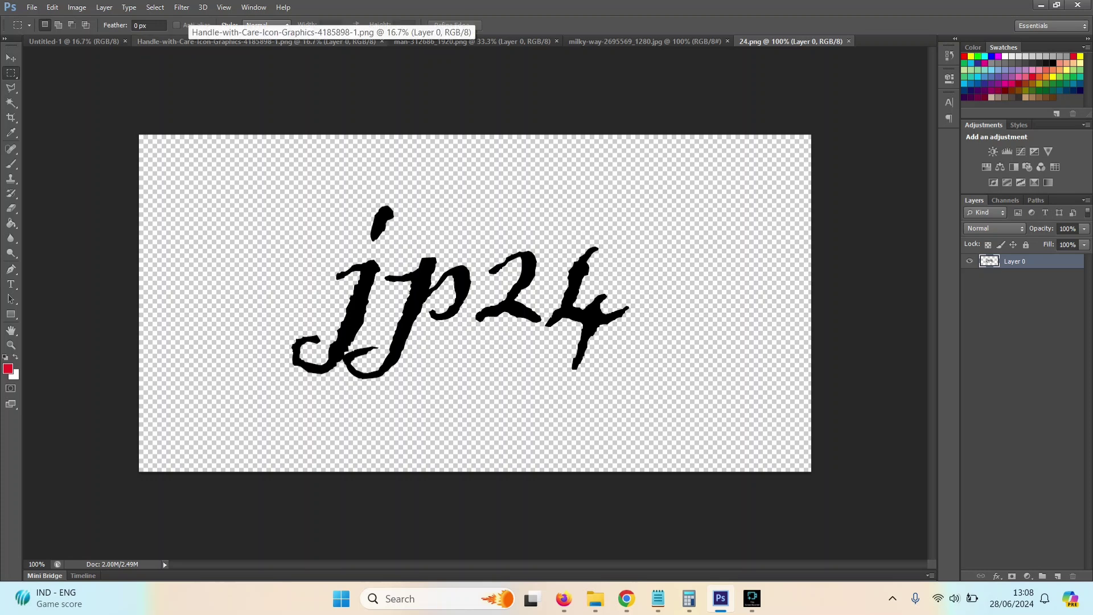
# Look through the open hands icon, suited man and milky-way images, ending on the Handle-with-Care icon document
pyautogui.click(256, 42)
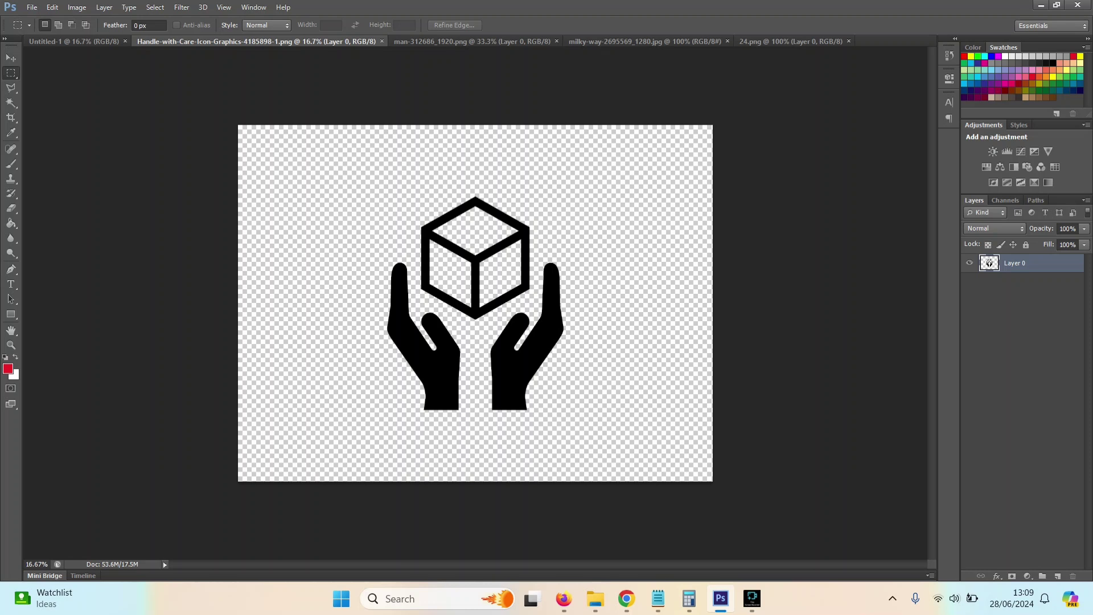
pyautogui.click(473, 41)
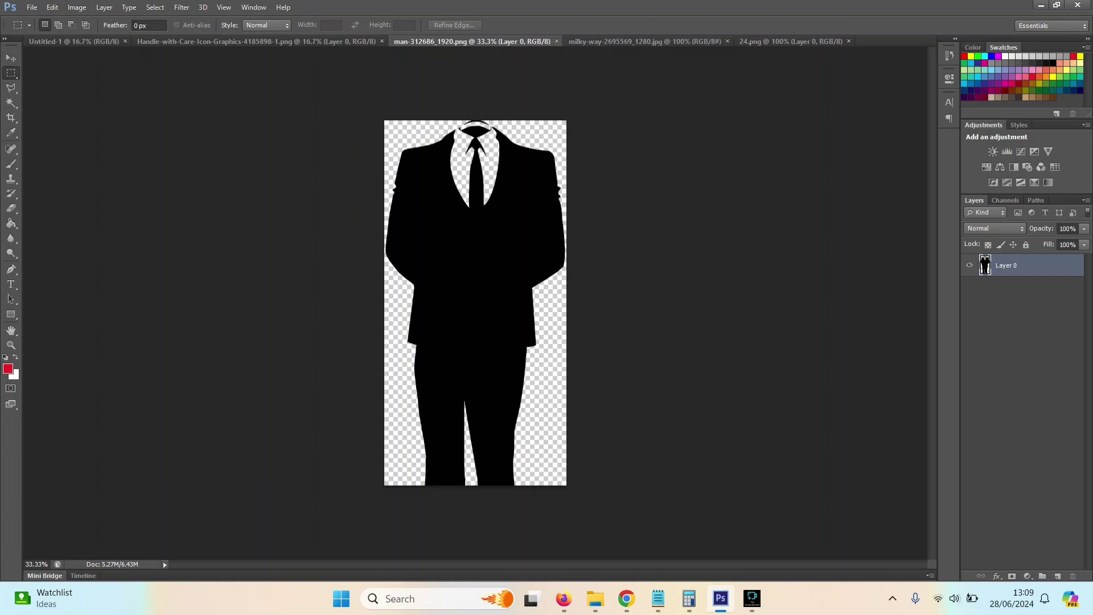
pyautogui.click(256, 41)
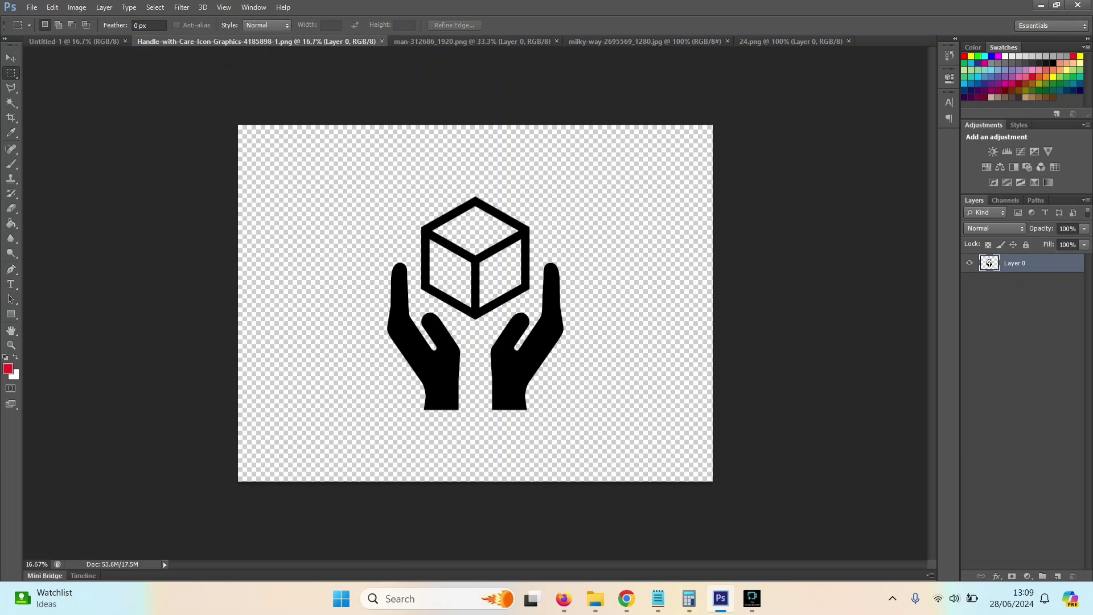
pyautogui.click(645, 41)
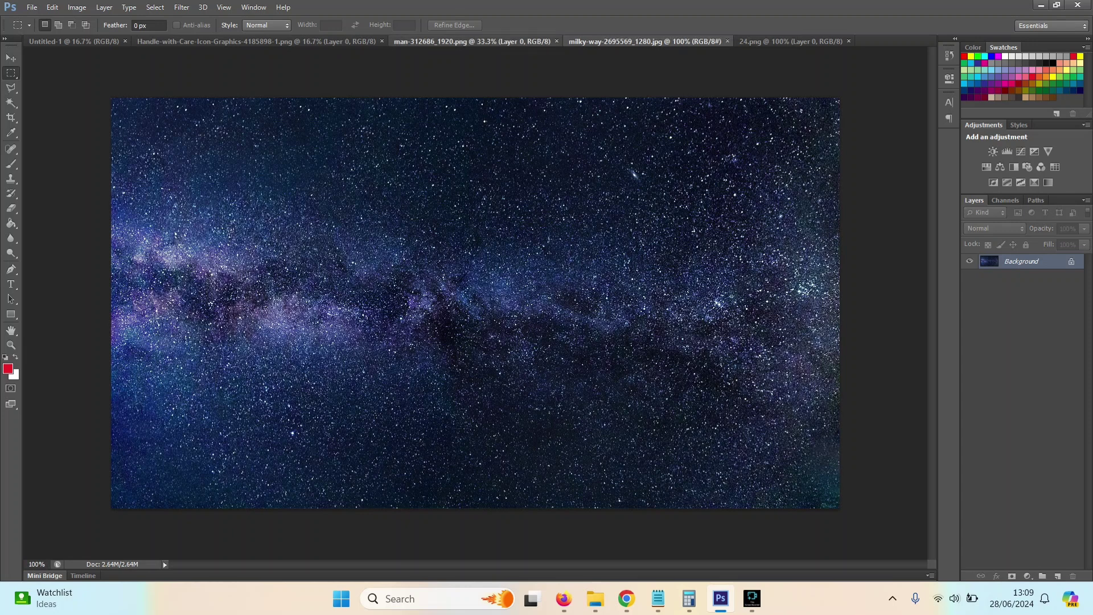
pyautogui.click(472, 41)
pyautogui.hotkey('ctrl', 'shift', 'Tab')
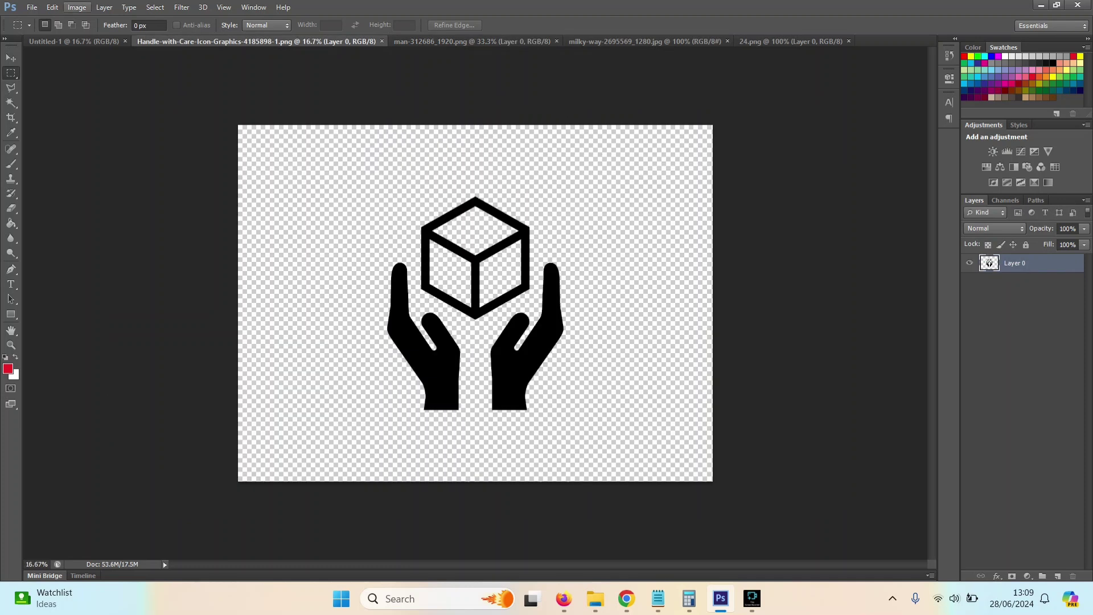
# Resize the Handle-with-Care icon image to a width of 60 cm at a resolution of 300 pixels/inch
pyautogui.click(77, 7)
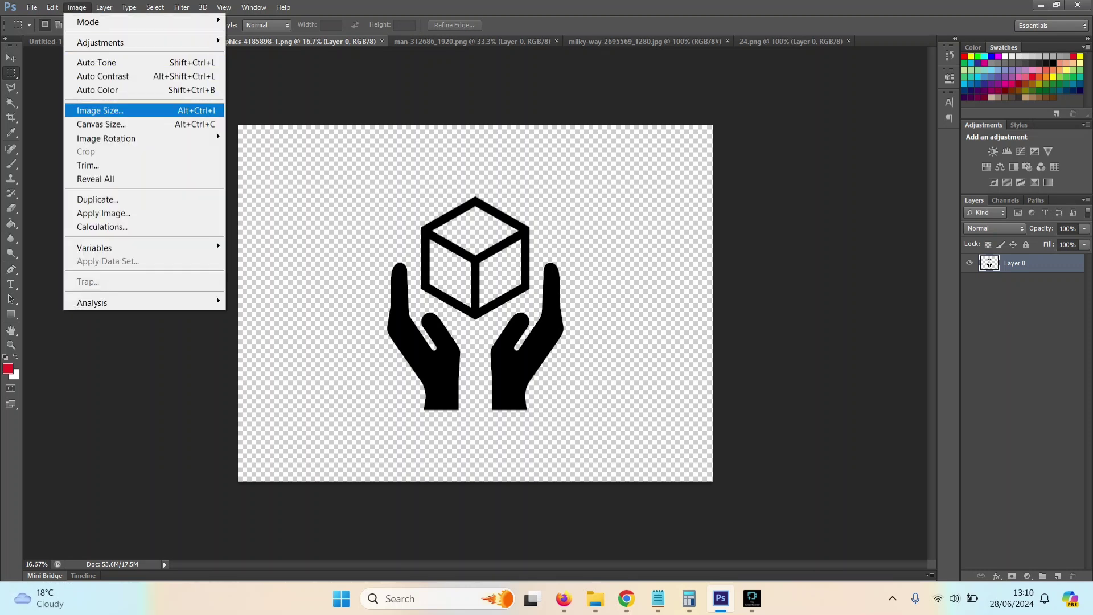
pyautogui.click(100, 110)
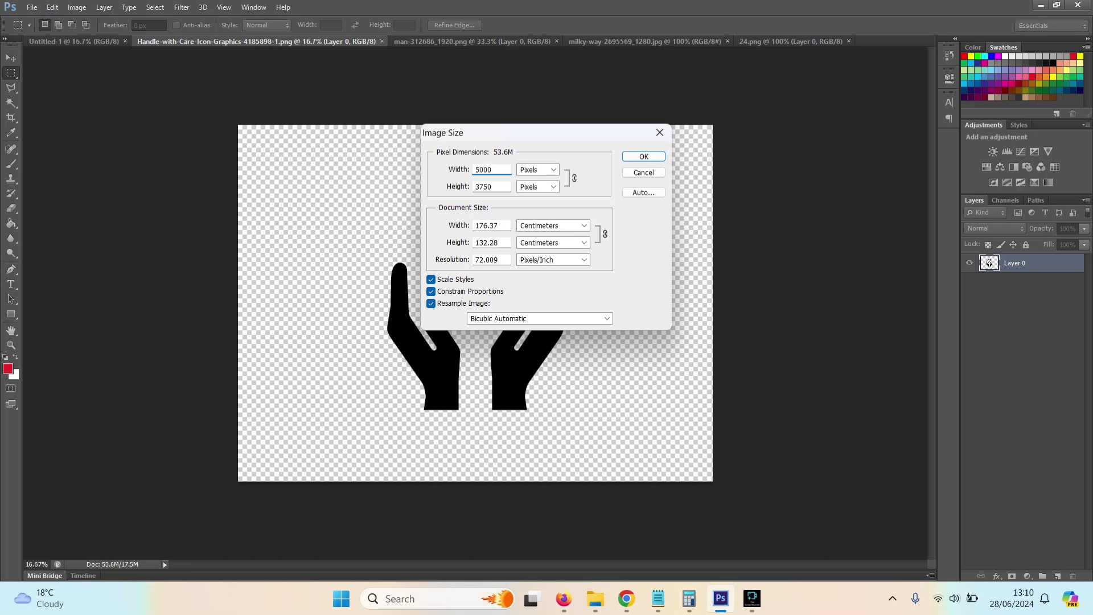
pyautogui.doubleClick(487, 260)
pyautogui.write('300')
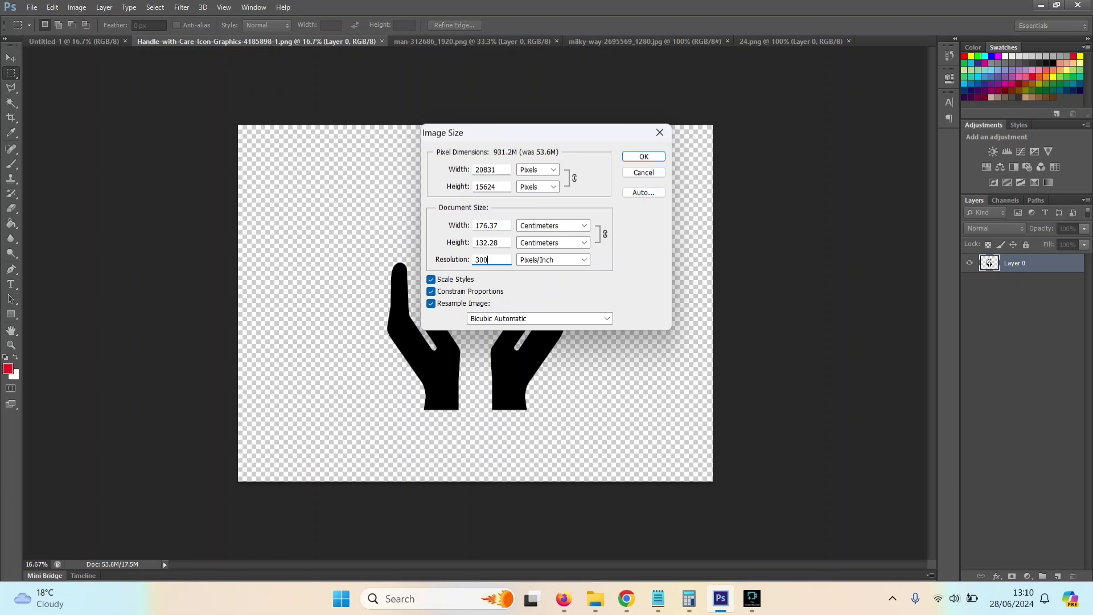
pyautogui.click(492, 226)
pyautogui.write('60')
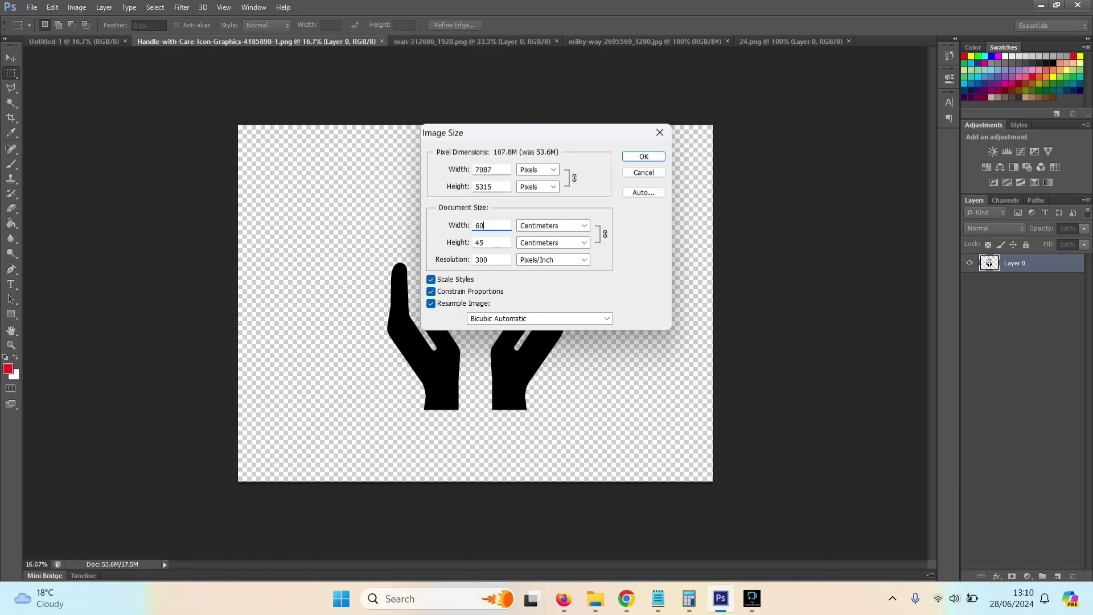
pyautogui.press('Return')
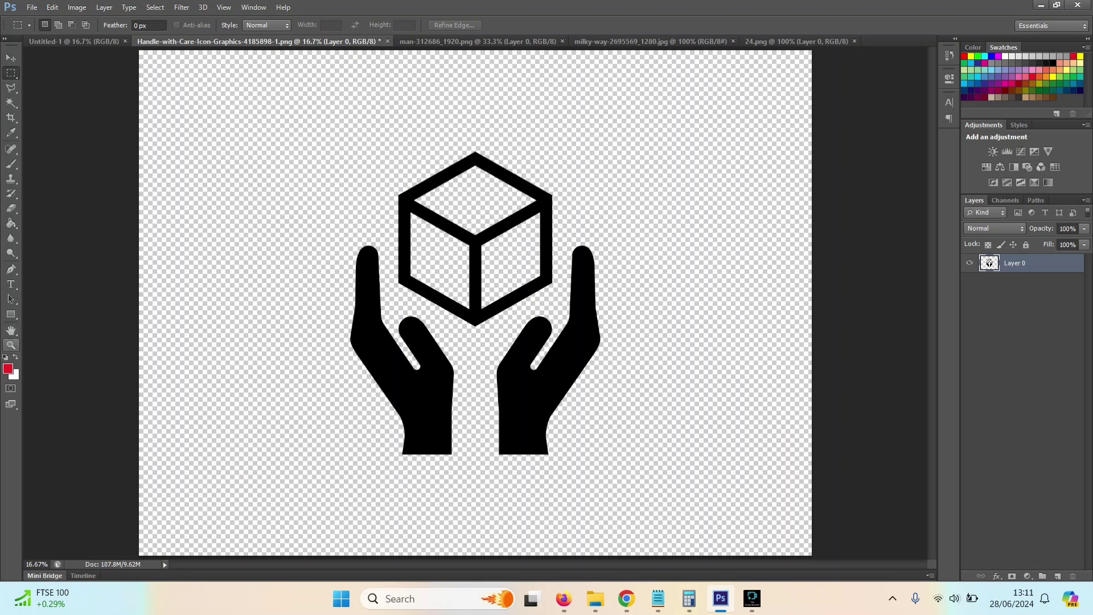
# Float the milky-way image in its own window over the enlarged view of the icon's cube
pyautogui.click(11, 345)
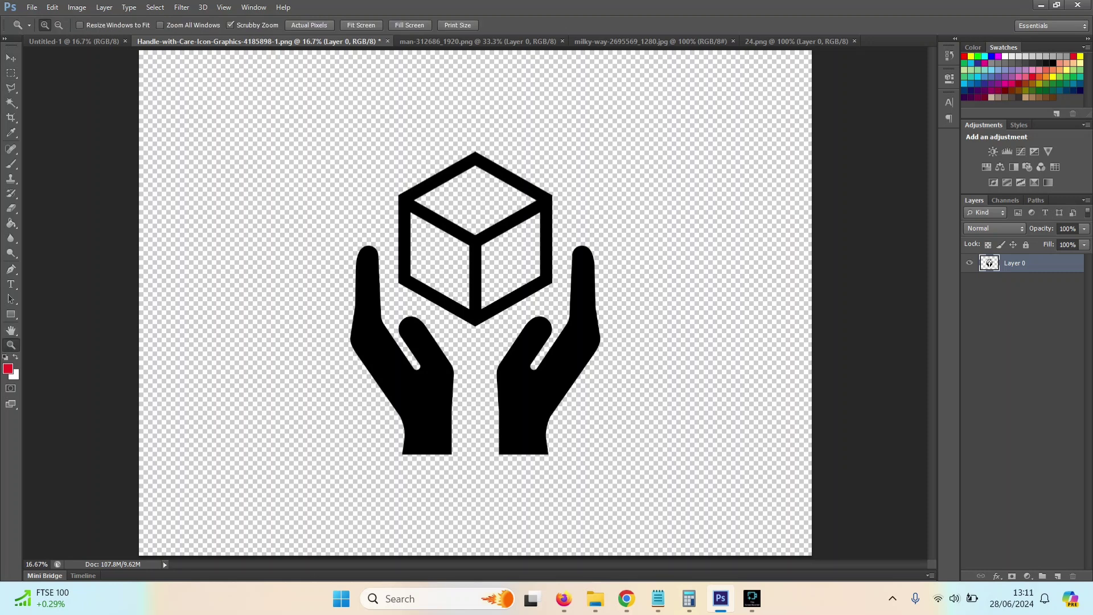
pyautogui.click(466, 208)
pyautogui.click(466, 208)
pyautogui.click(465, 208)
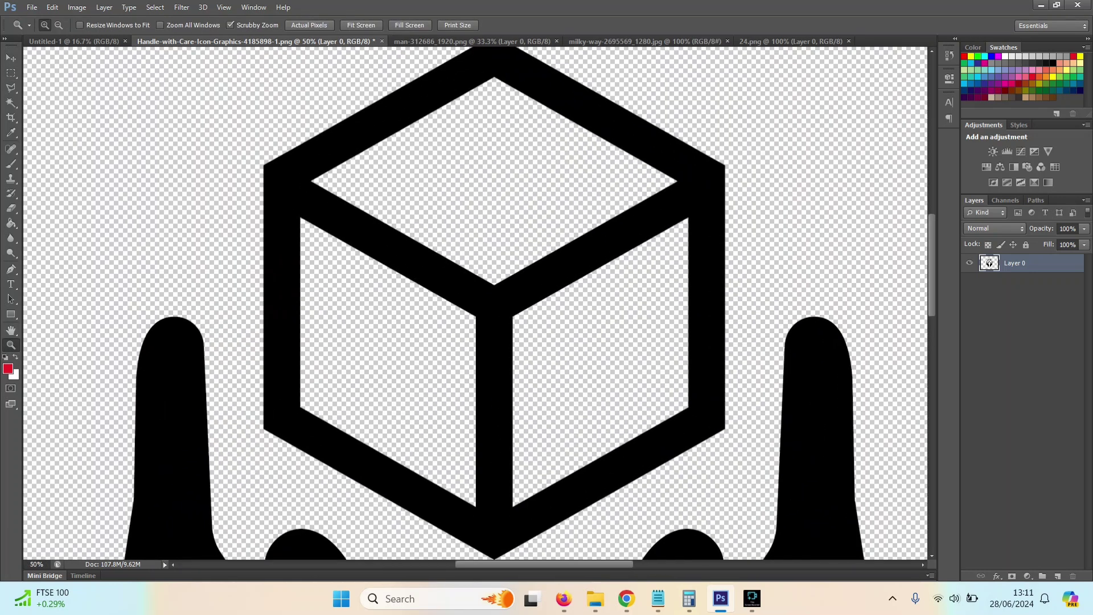
pyautogui.hotkey('ctrl', '-')
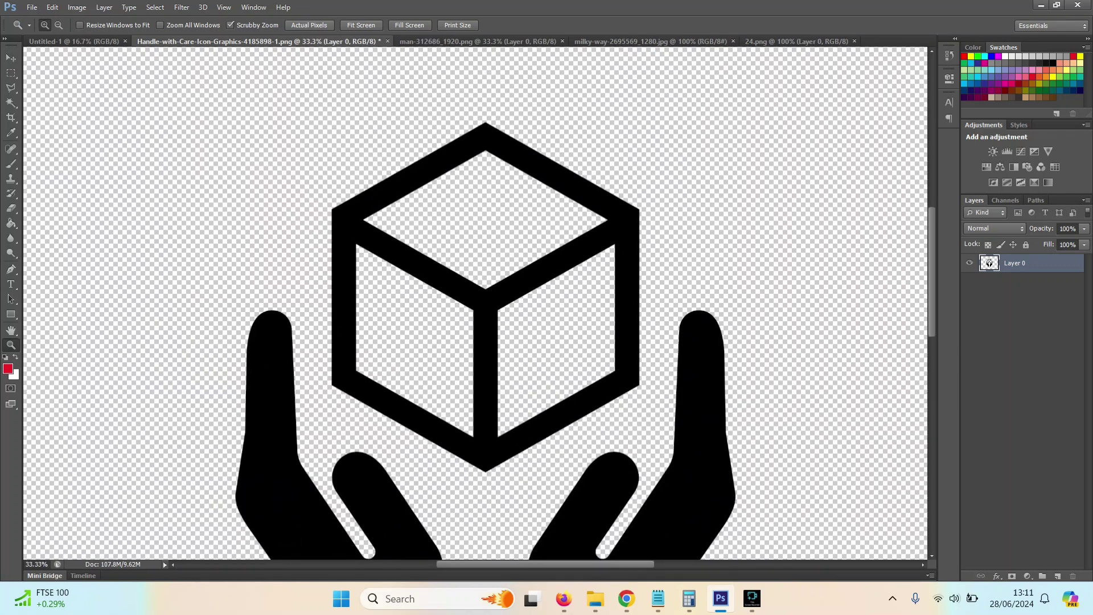
pyautogui.press('l')
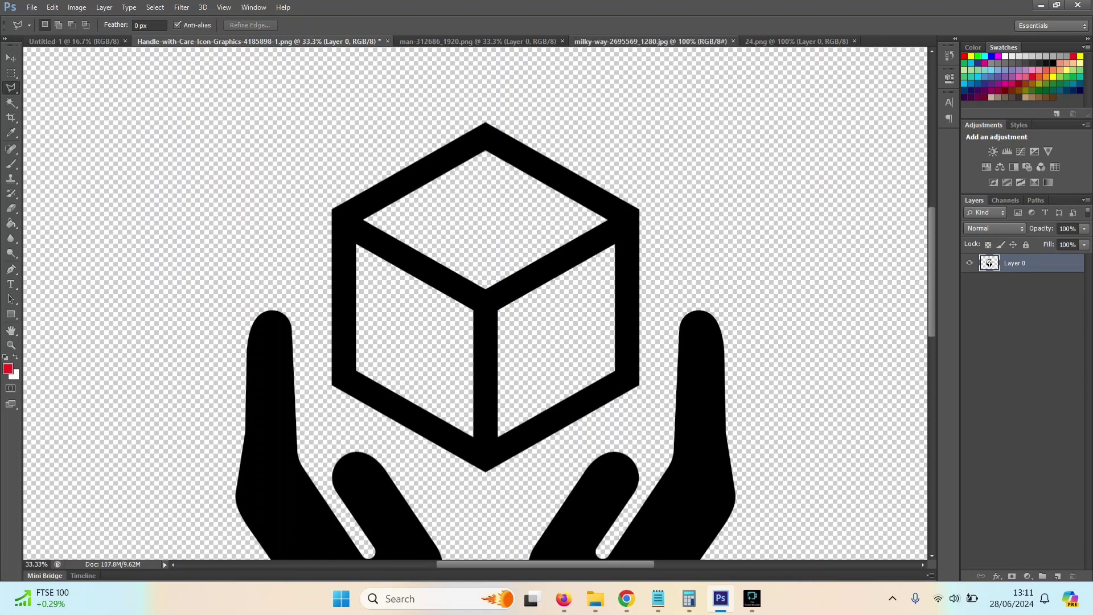
pyautogui.moveTo(650, 41); pyautogui.dragTo(660, 106)
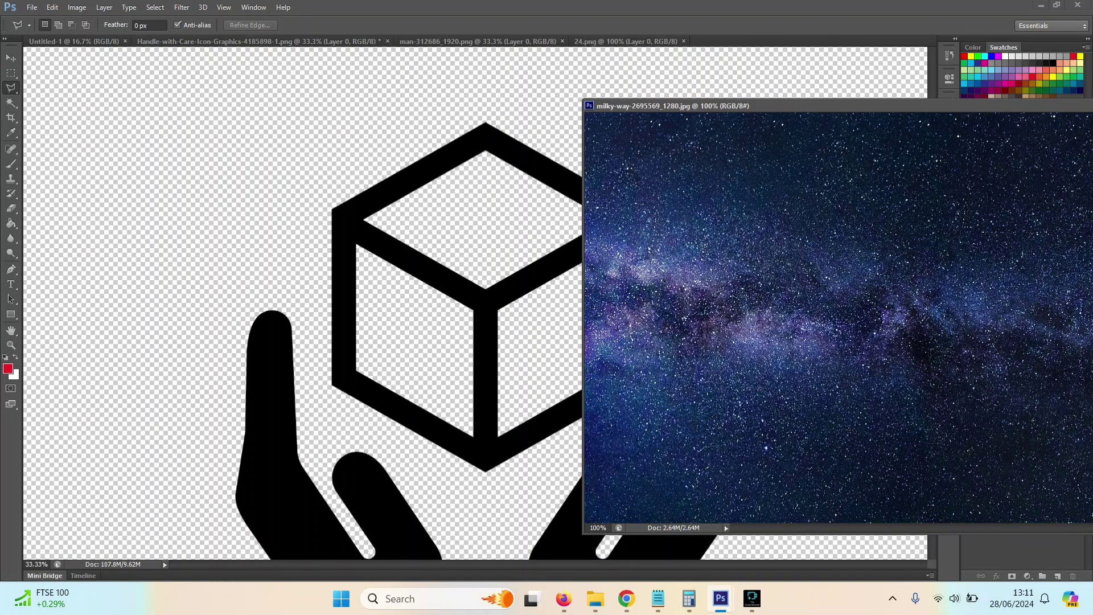
# Try copying the milky-way picture onto the cube in the hands icon document, and undo the copy
pyautogui.press('v')
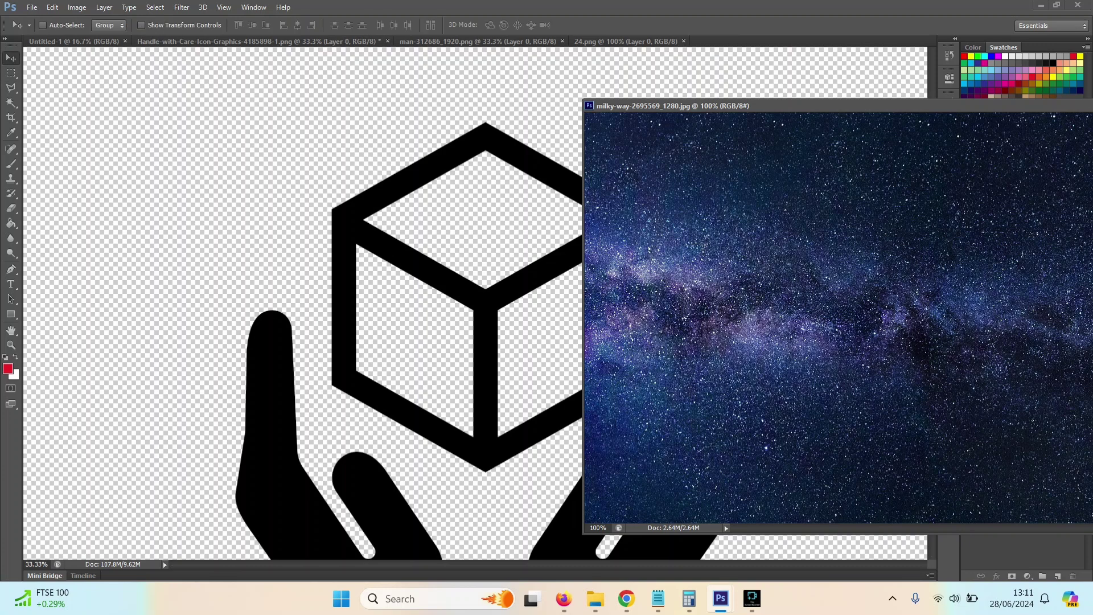
pyautogui.moveTo(619, 278); pyautogui.dragTo(433, 307)
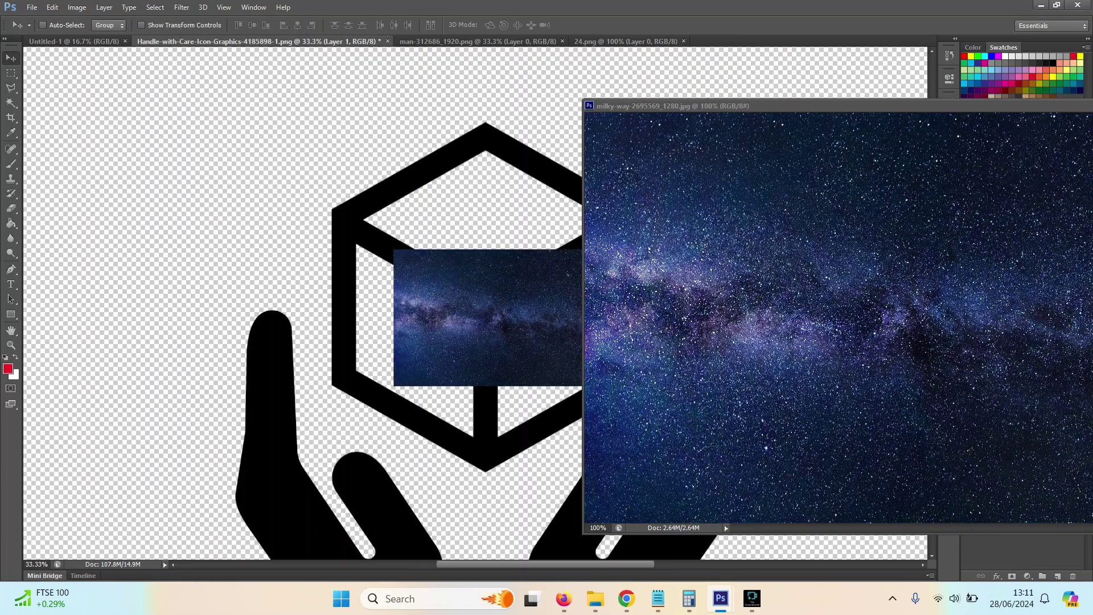
pyautogui.hotkey('ctrl', 'z')
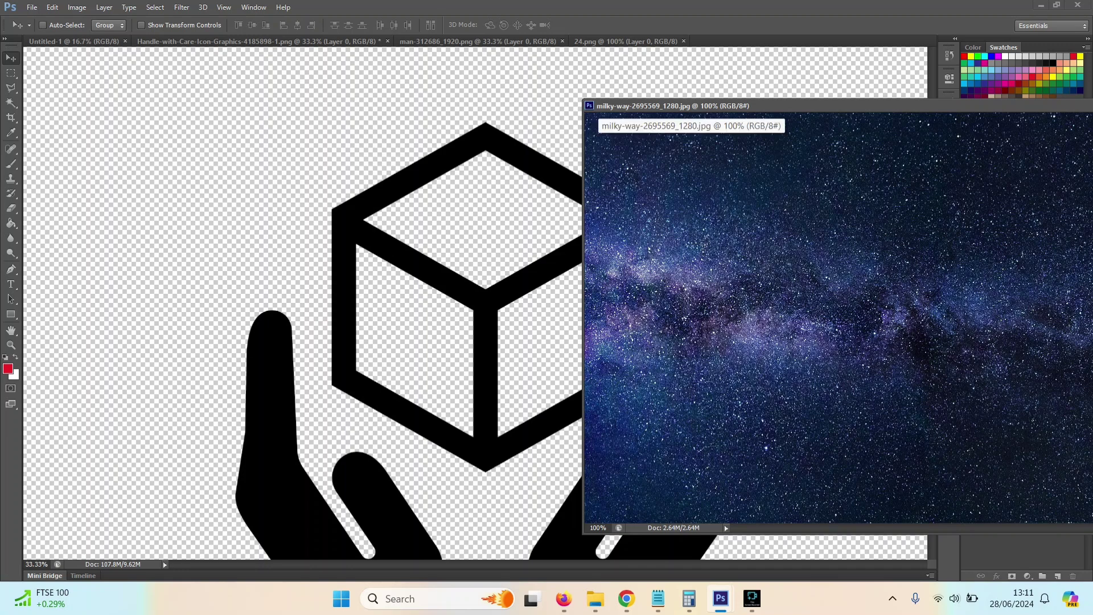
# Resize the milky-way image to a width of 20 cm at a resolution of 300 pixels/inch
pyautogui.click(76, 7)
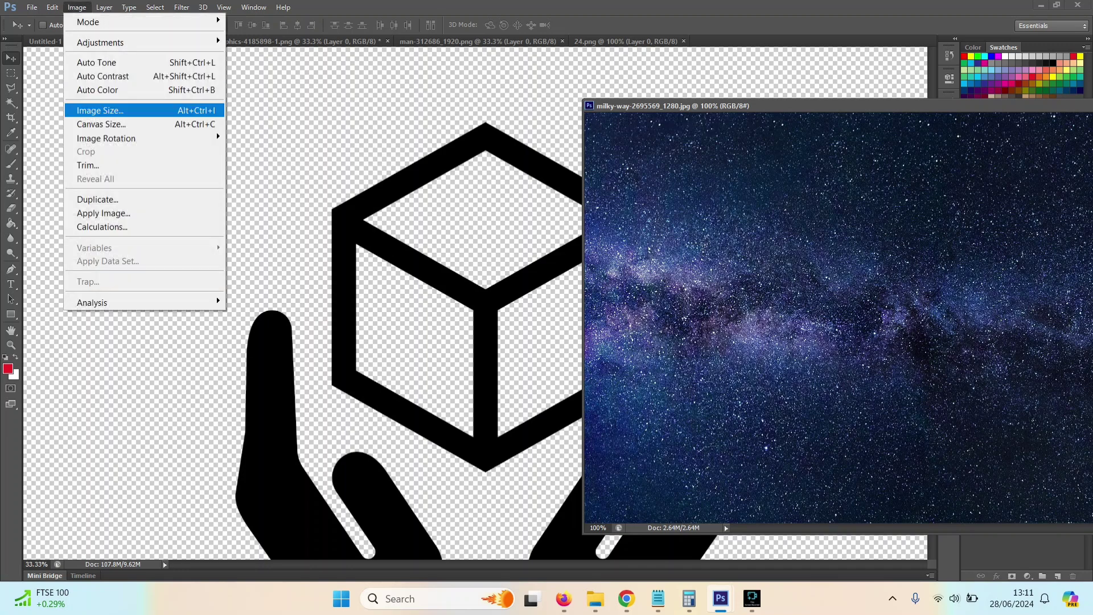
pyautogui.click(99, 110)
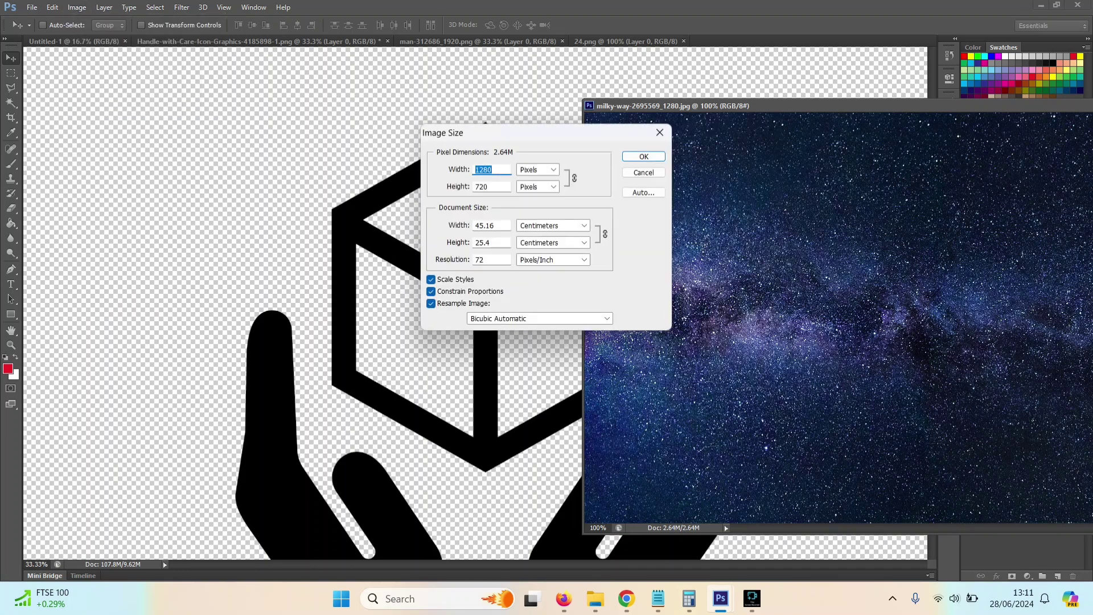
pyautogui.click(481, 259)
pyautogui.write('300')
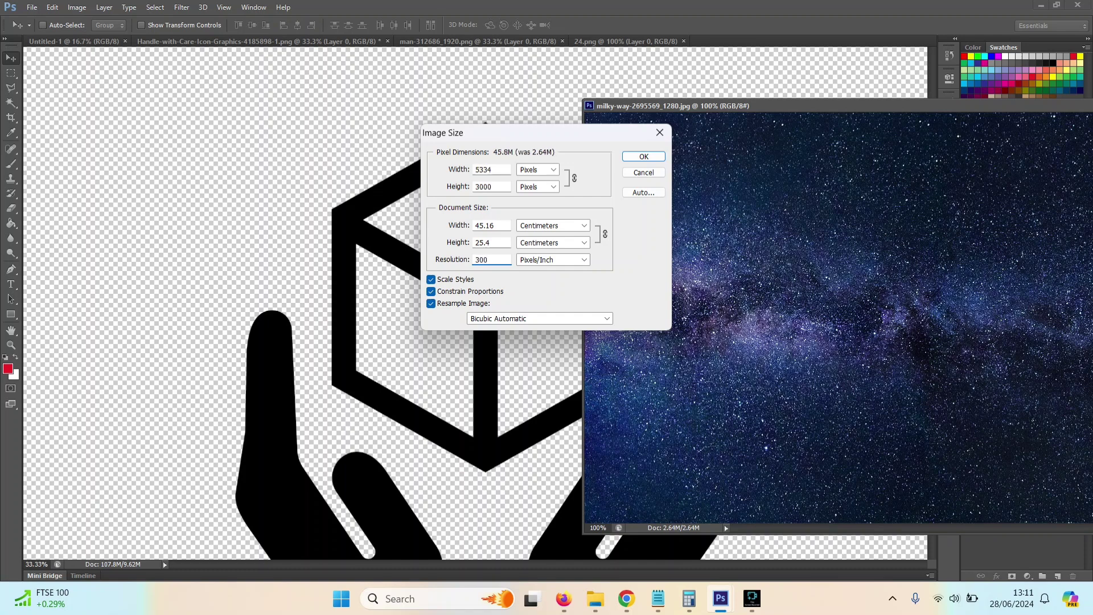
pyautogui.click(485, 226)
pyautogui.write('20')
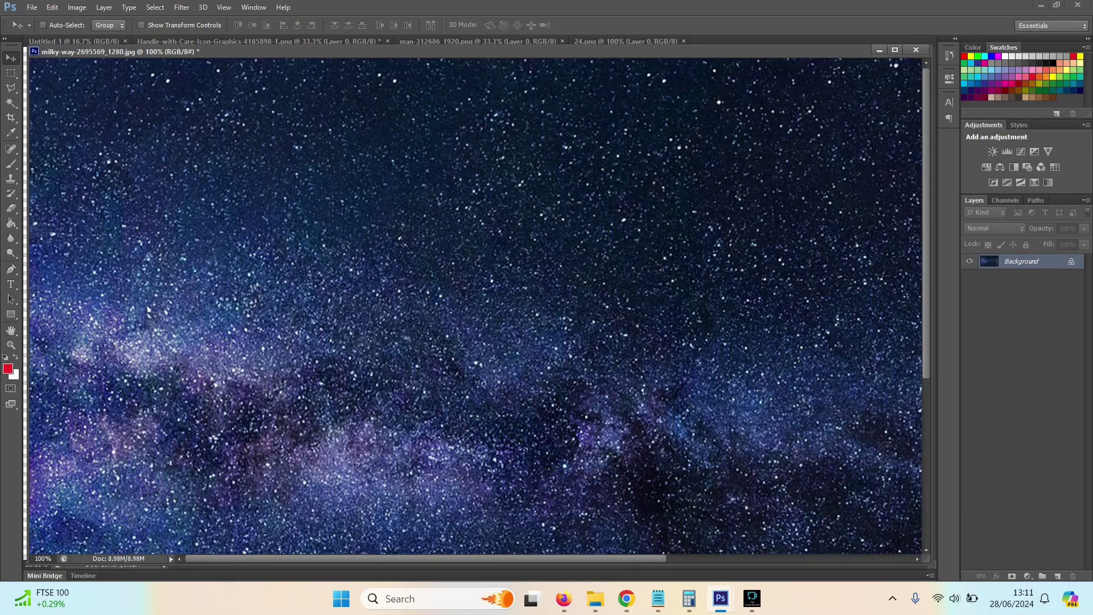
# Copy the resized milky-way picture into the hands icon document and position it over the upper part of the cube
pyautogui.moveTo(227, 51); pyautogui.dragTo(691, 174)
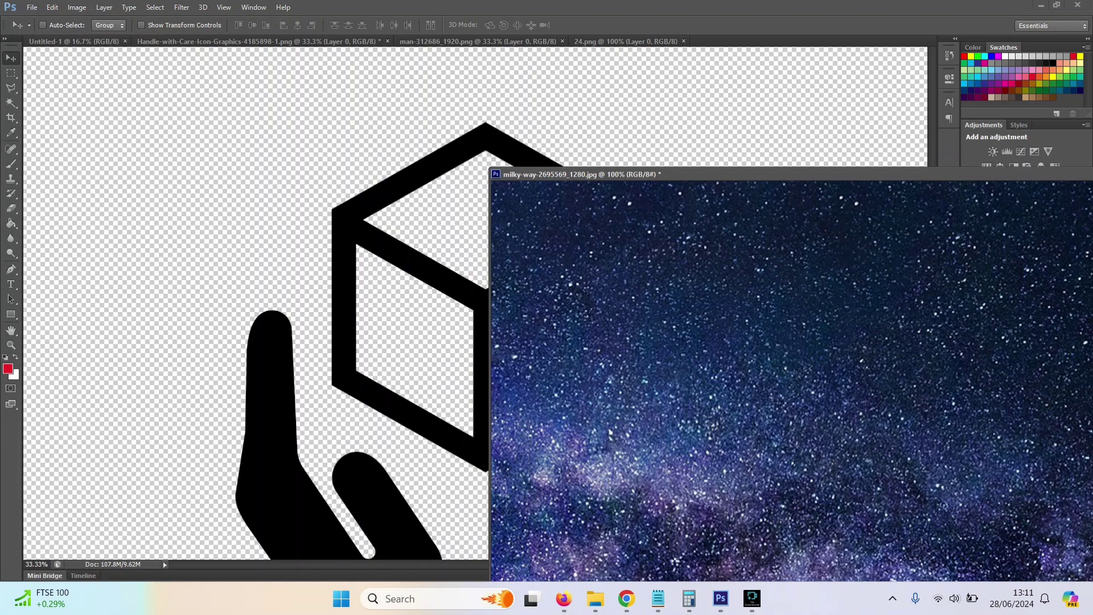
pyautogui.moveTo(582, 310); pyautogui.dragTo(301, 265)
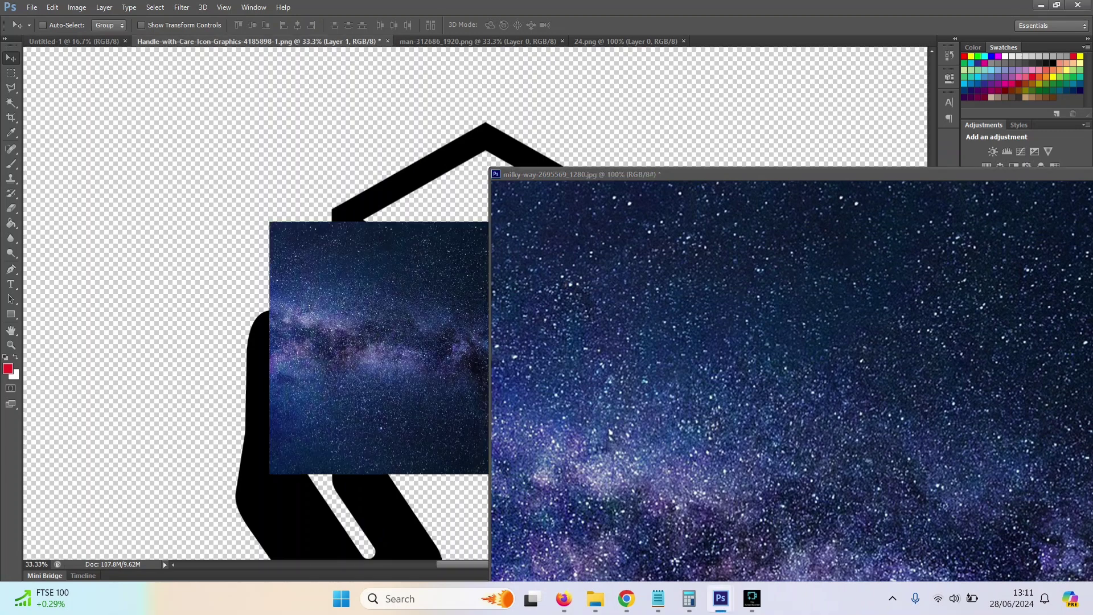
pyautogui.moveTo(420, 255); pyautogui.dragTo(381, 146)
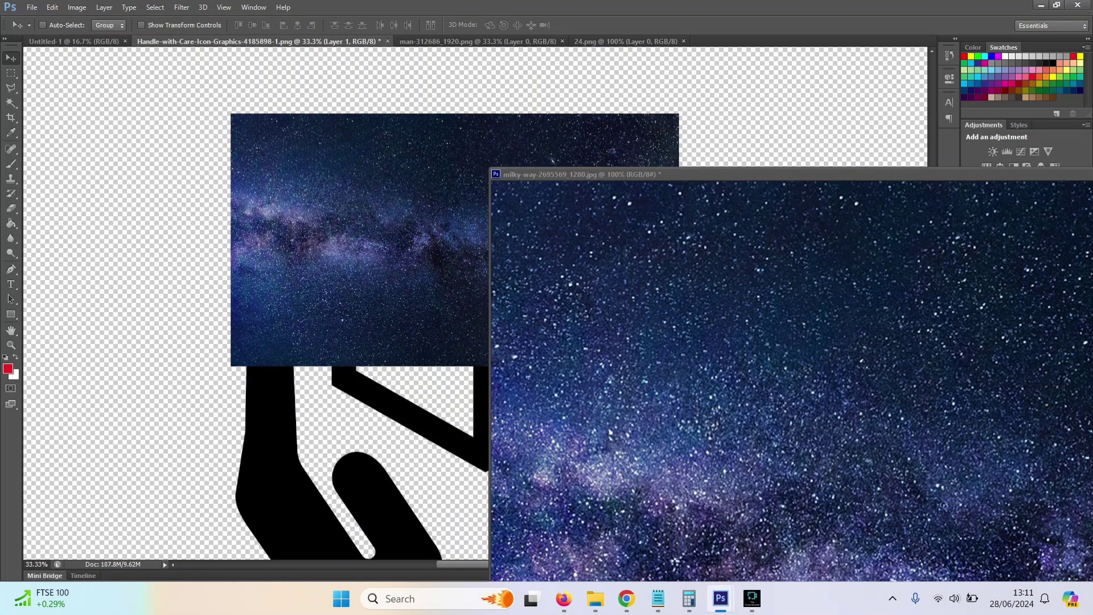
# Close the floating milky-way source image without saving its changes
pyautogui.moveTo(569, 174); pyautogui.dragTo(117, 141)
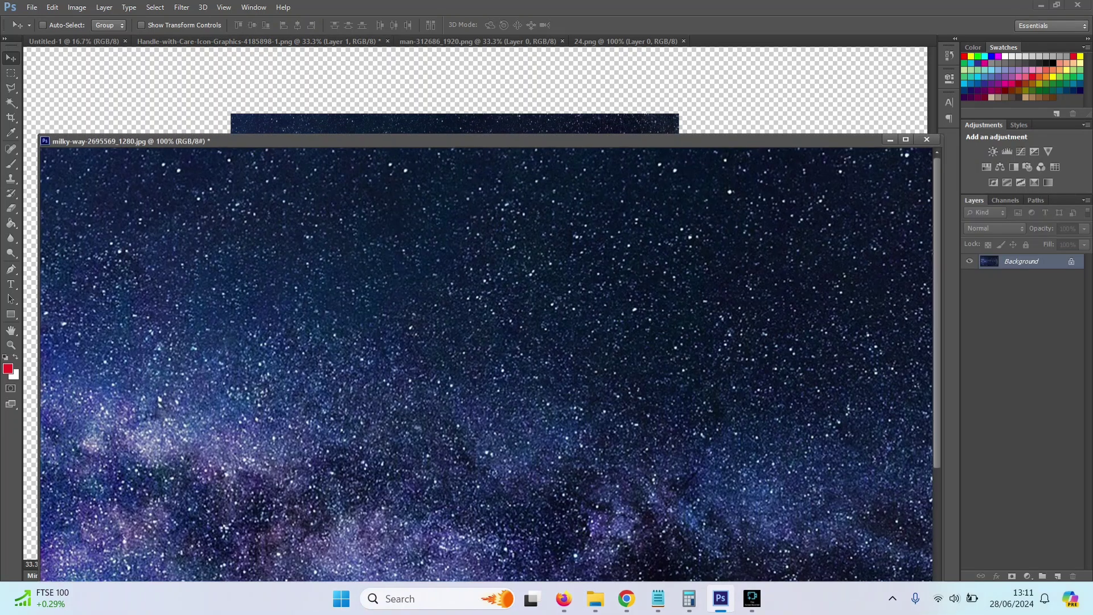
pyautogui.click(925, 139)
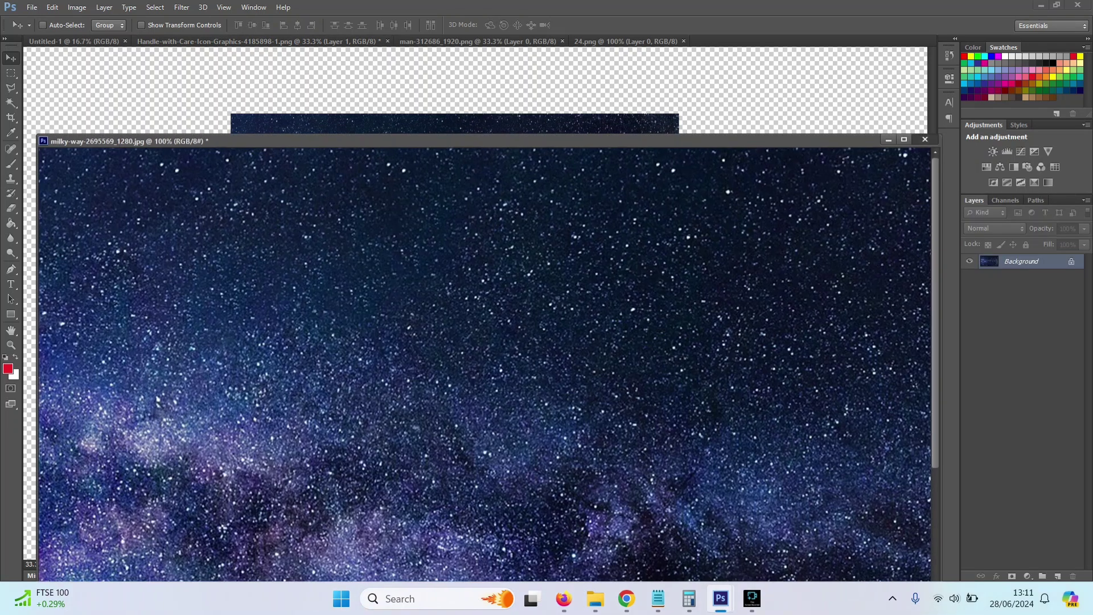
pyautogui.click(548, 226)
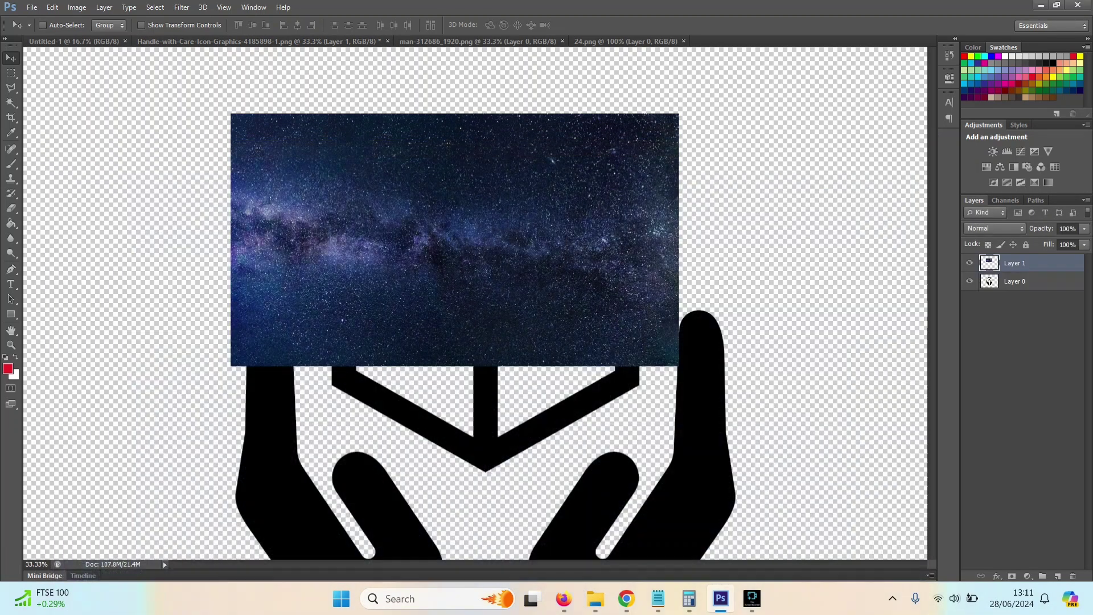
# Scale the milky-way layer to about 154%, centre it so it covers the whole cube, and apply the transformation
pyautogui.hotkey('ctrl', 't')
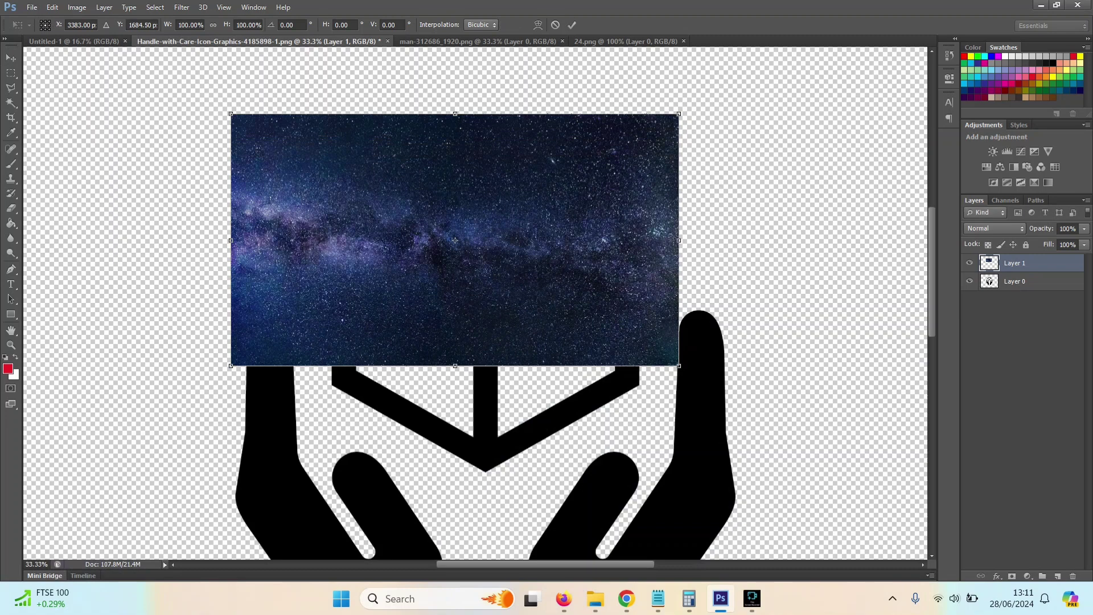
pyautogui.moveTo(679, 365); pyautogui.dragTo(923, 503)
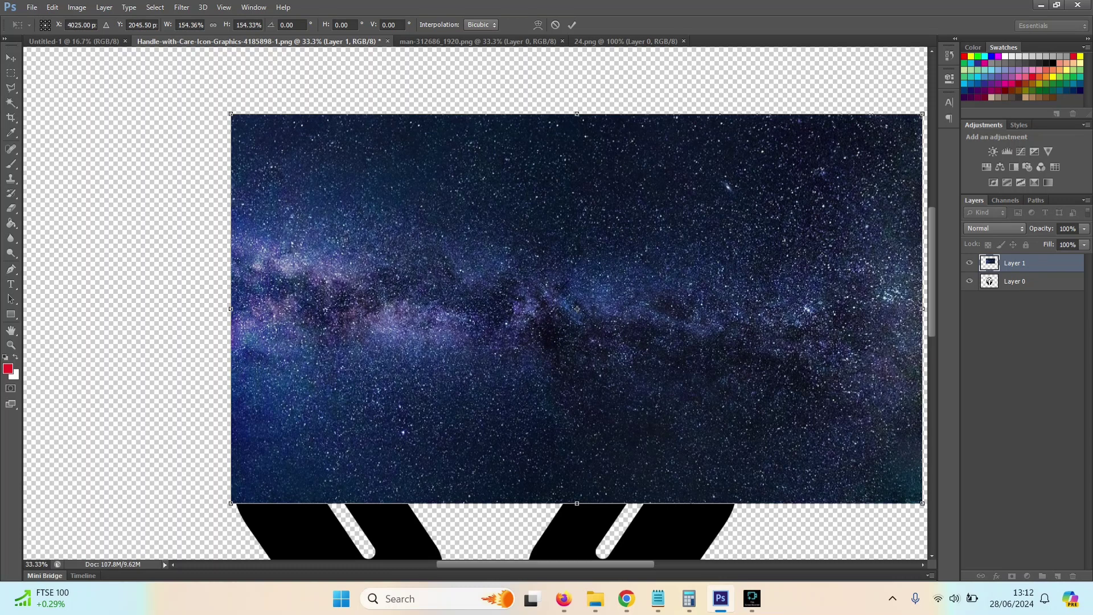
pyautogui.moveTo(708, 468); pyautogui.dragTo(607, 474)
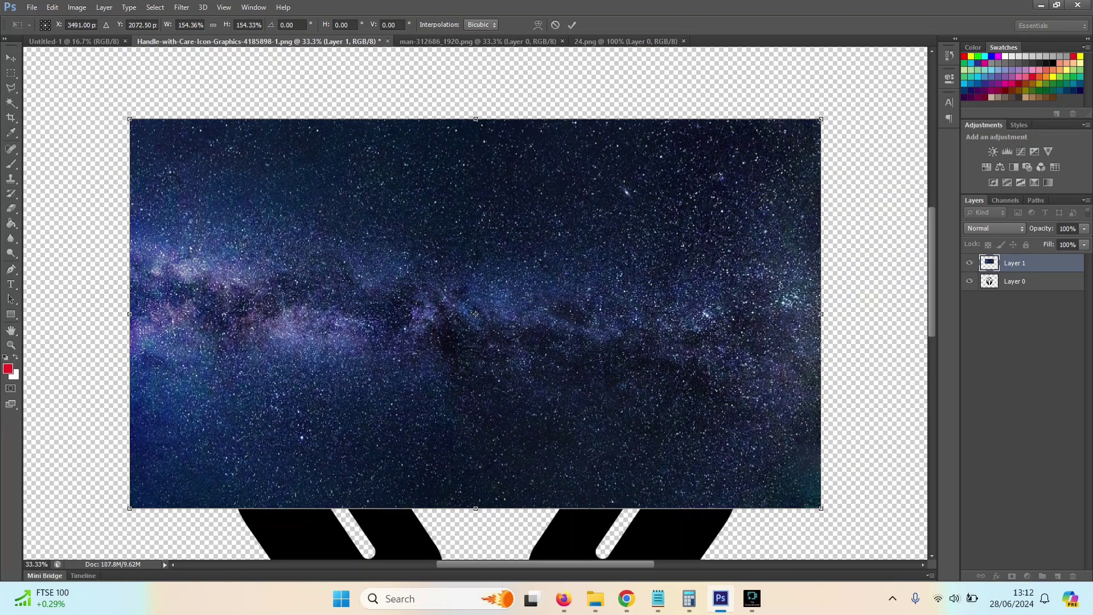
pyautogui.press('v')
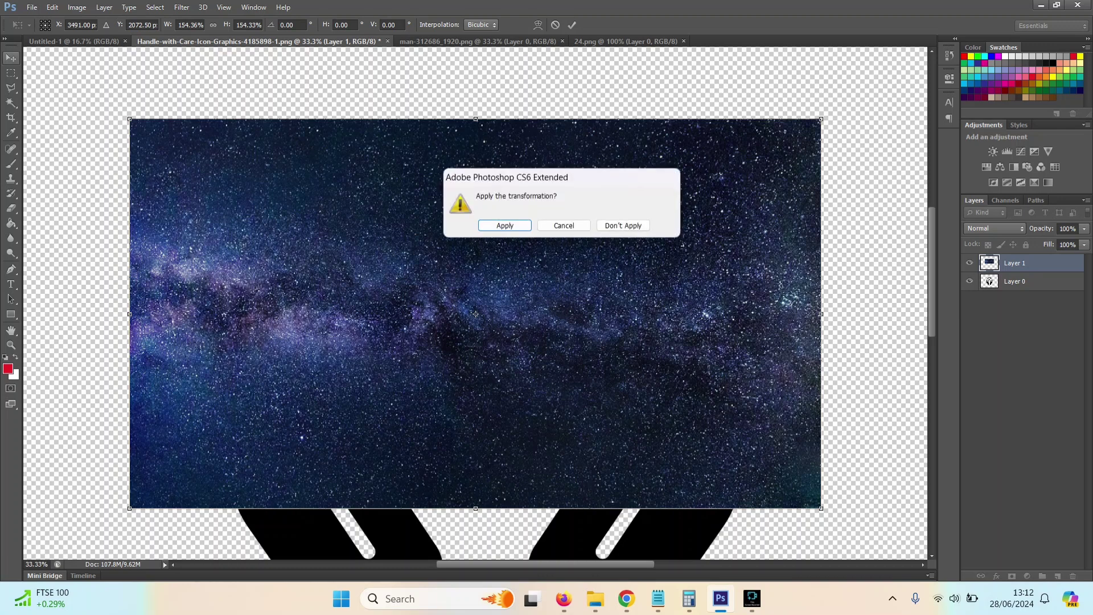
pyautogui.press('Return')
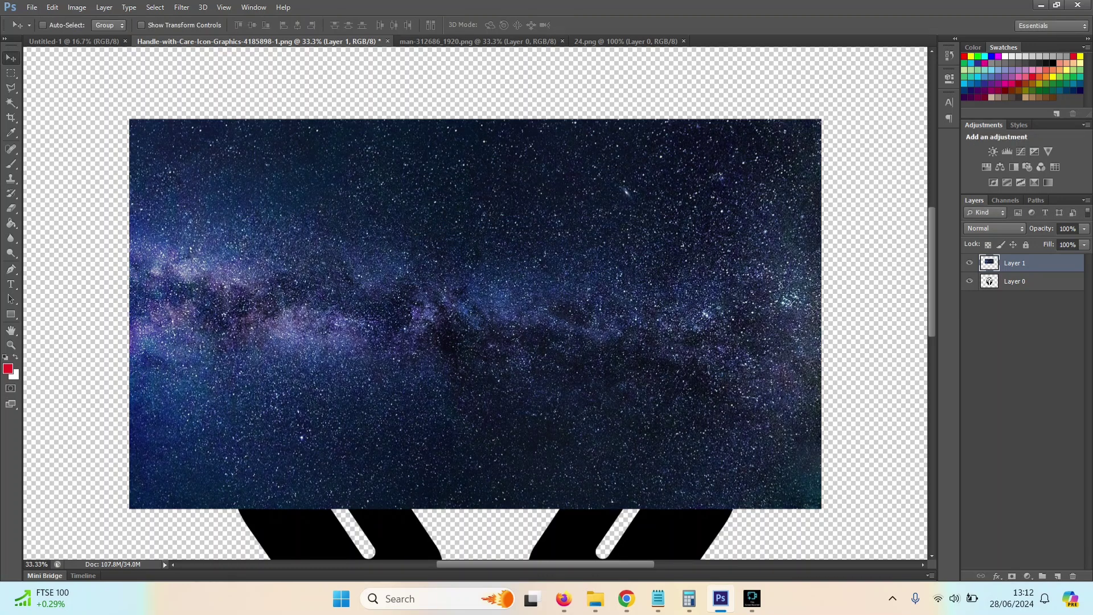
# Hide the milky-way layer and trace a Polygonal Lasso selection around the six outer corners of the cube
pyautogui.hotkey('ctrl', ',')
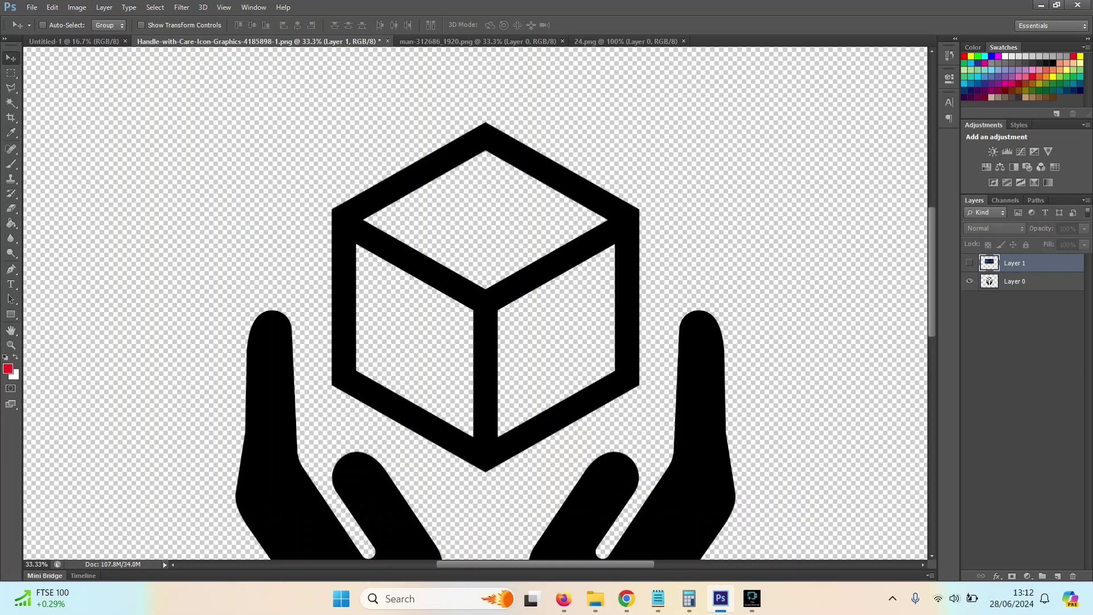
pyautogui.press('l')
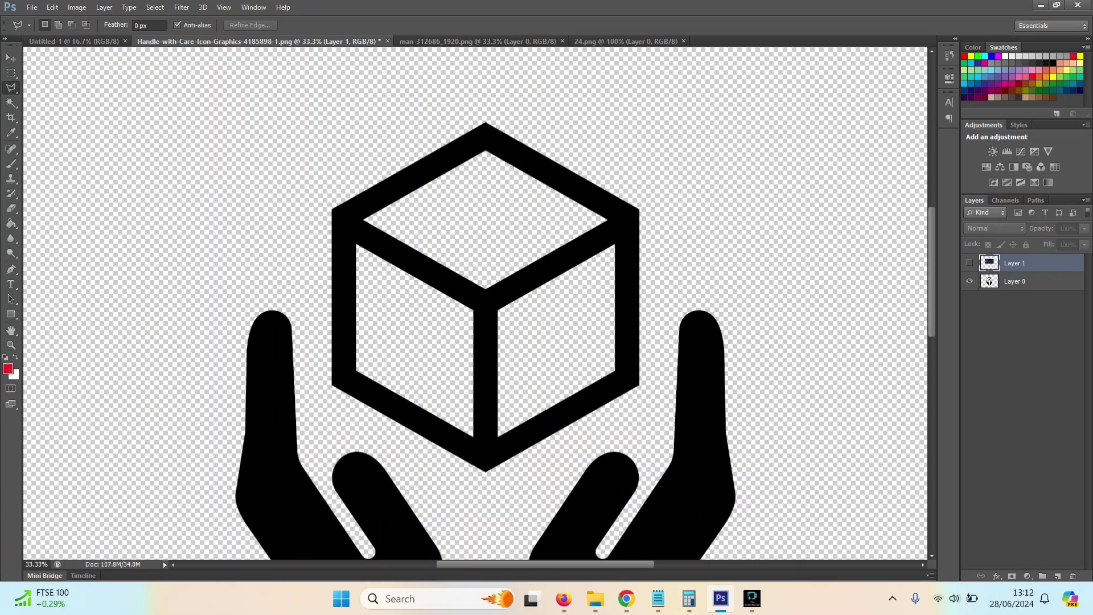
pyautogui.click(484, 123)
pyautogui.click(331, 210)
pyautogui.click(485, 471)
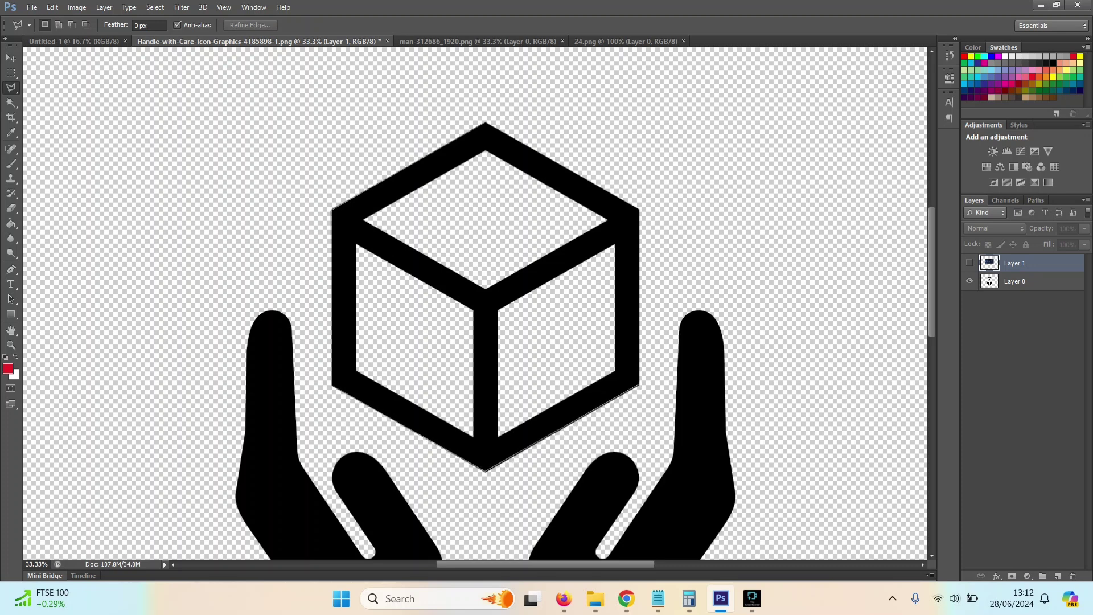
pyautogui.click(639, 386)
pyautogui.click(639, 209)
pyautogui.click(332, 386)
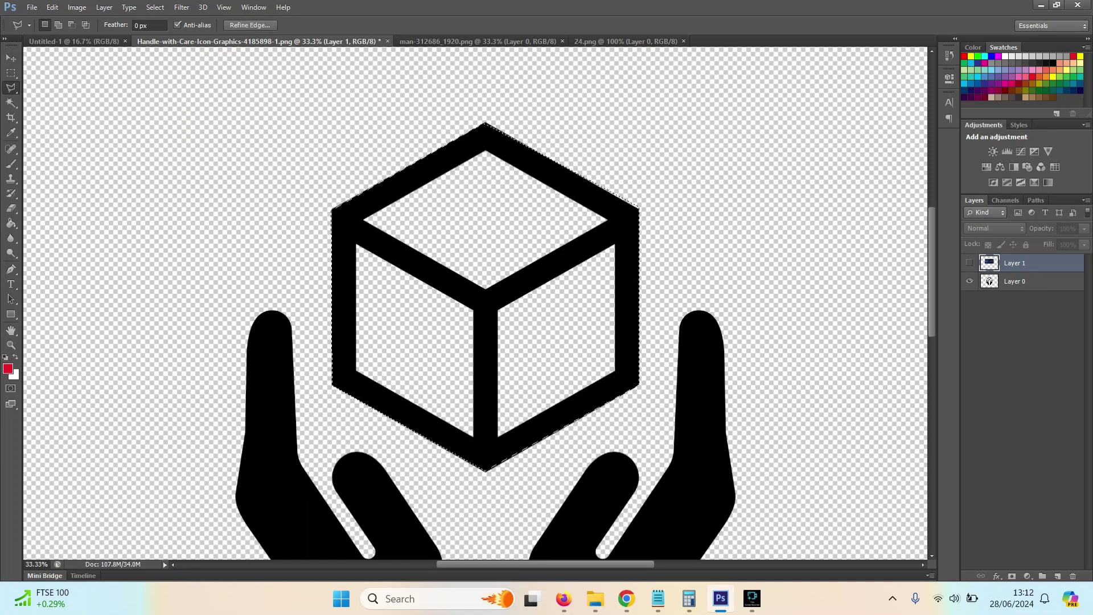
# Show the milky-way layer again and delete everything outside the hexagonal cube selection, leaving nothing selected
pyautogui.click(969, 263)
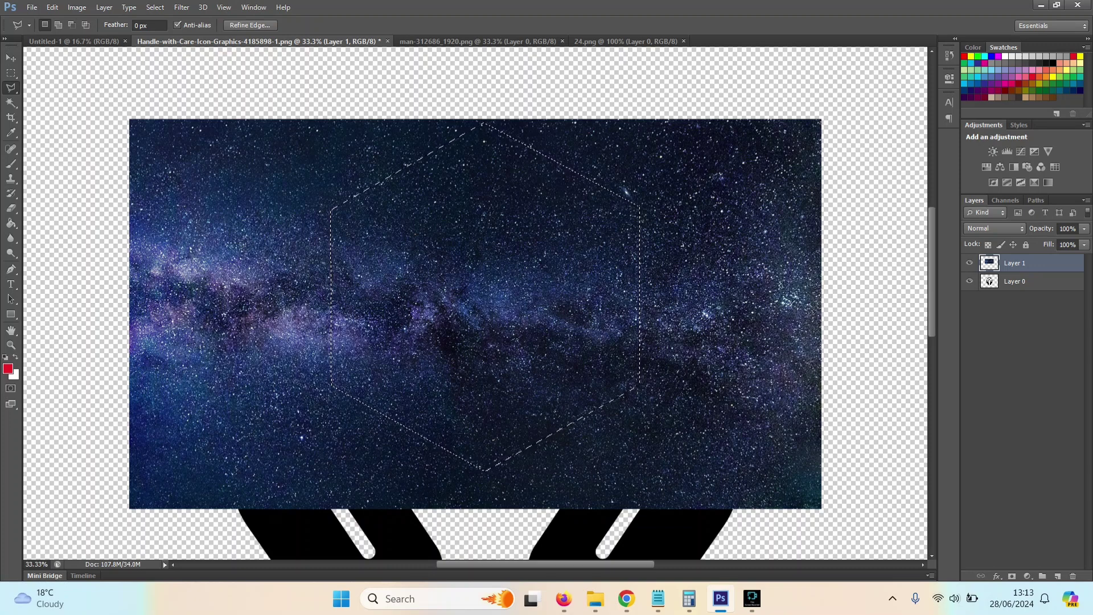
pyautogui.hotkey('ctrl', 'shift', 'i')
pyautogui.press('Delete')
pyautogui.hotkey('ctrl', 'd')
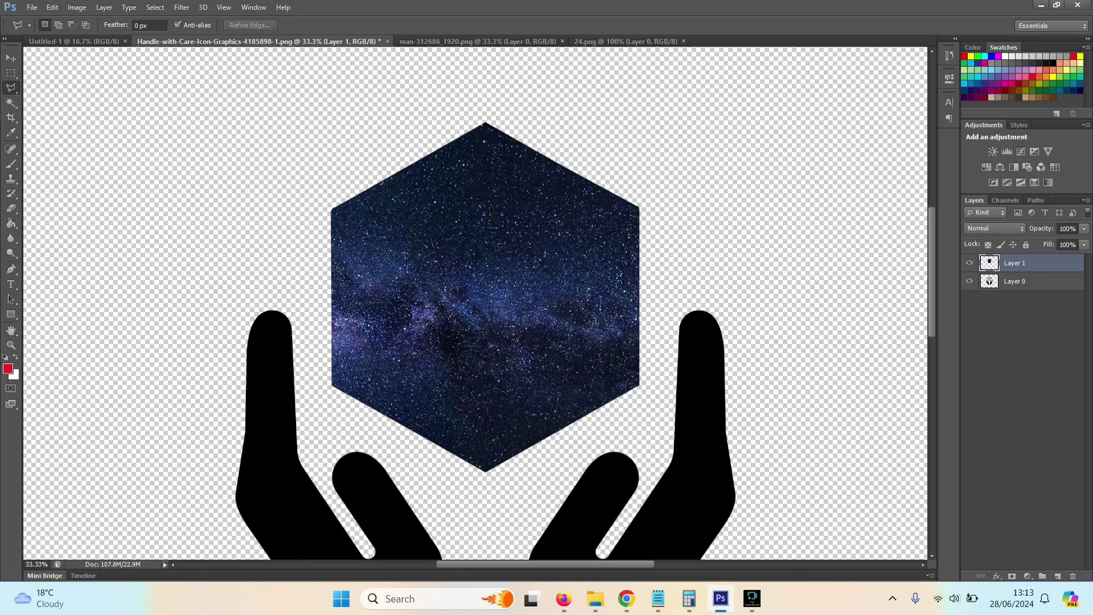
# Lower the starry cube layer's opacity to 90%
pyautogui.moveTo(1060, 229); pyautogui.dragTo(1068, 229)
pyautogui.write('9')
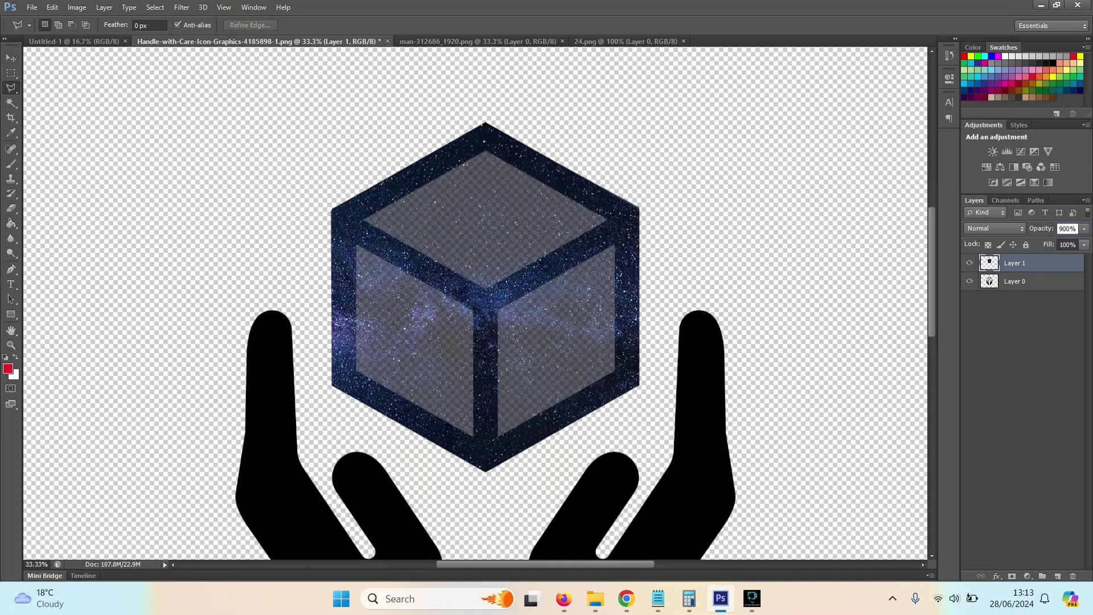
pyautogui.press('BackSpace')
pyautogui.hotkey('ctrl', '-')
pyautogui.hotkey('ctrl', '-')
pyautogui.hotkey('ctrl', '-')
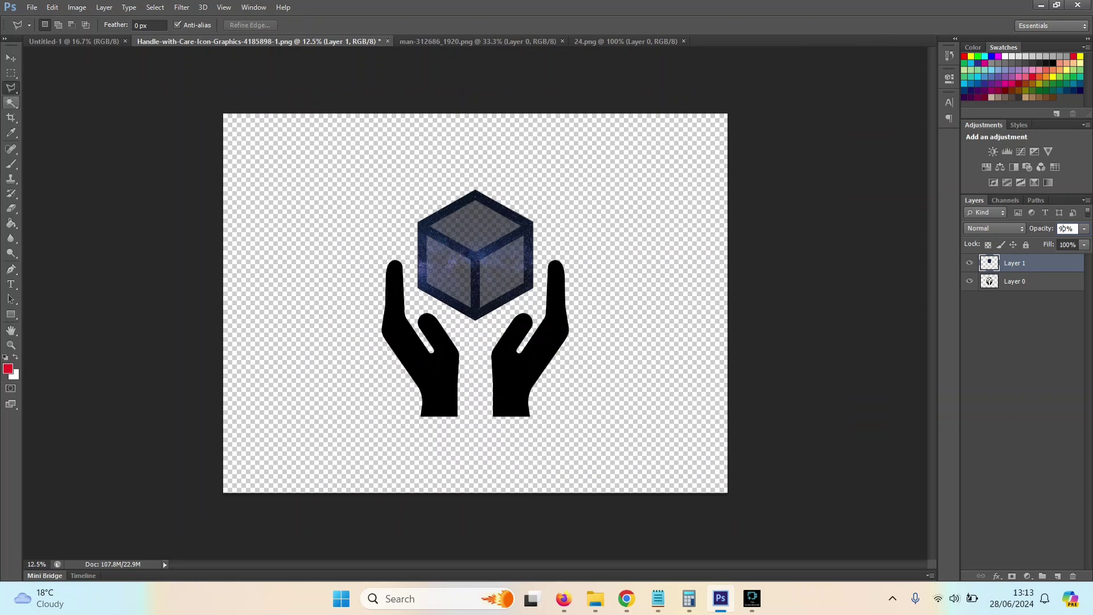
# Select the hexagonal cube shape on the starry layer using the Magic Wand and set the foreground colour to white (ffffff)
pyautogui.press('w')
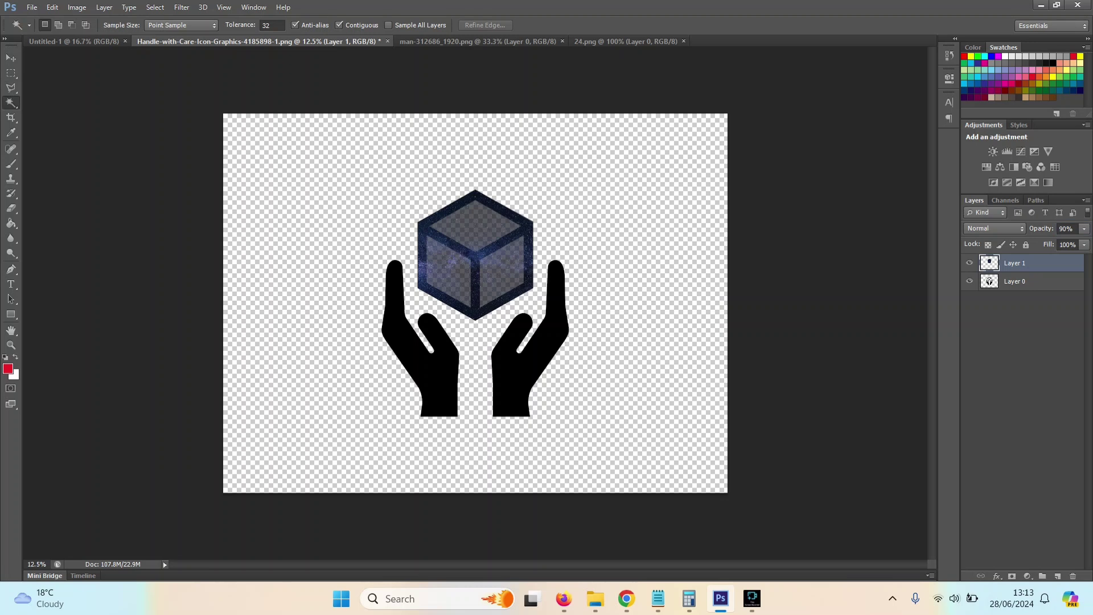
pyautogui.click(318, 171)
pyautogui.press('i')
pyautogui.click(8, 368)
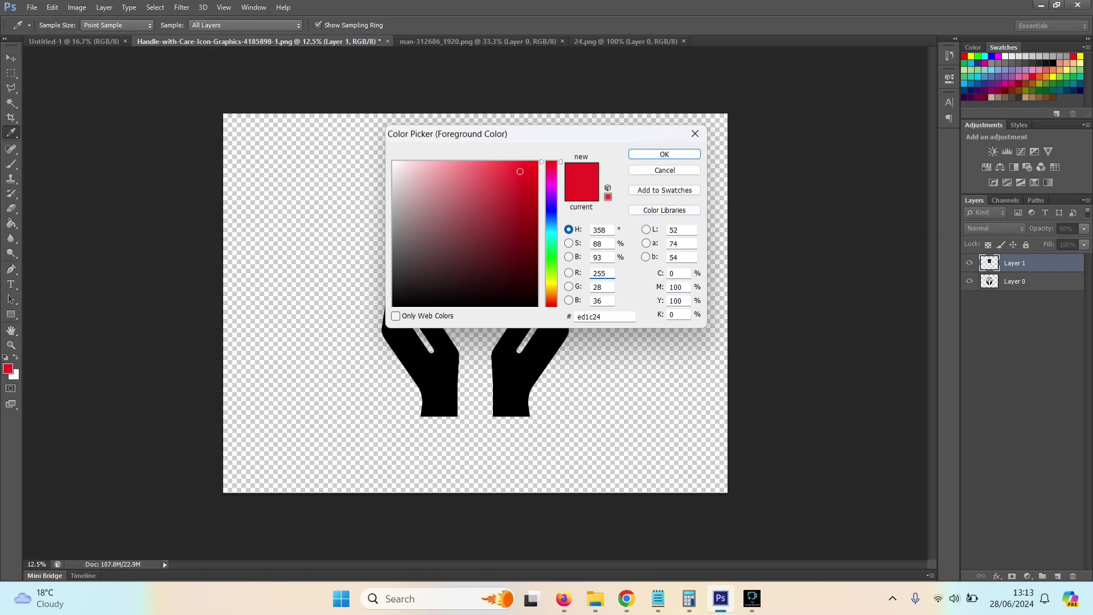
pyautogui.click(394, 162)
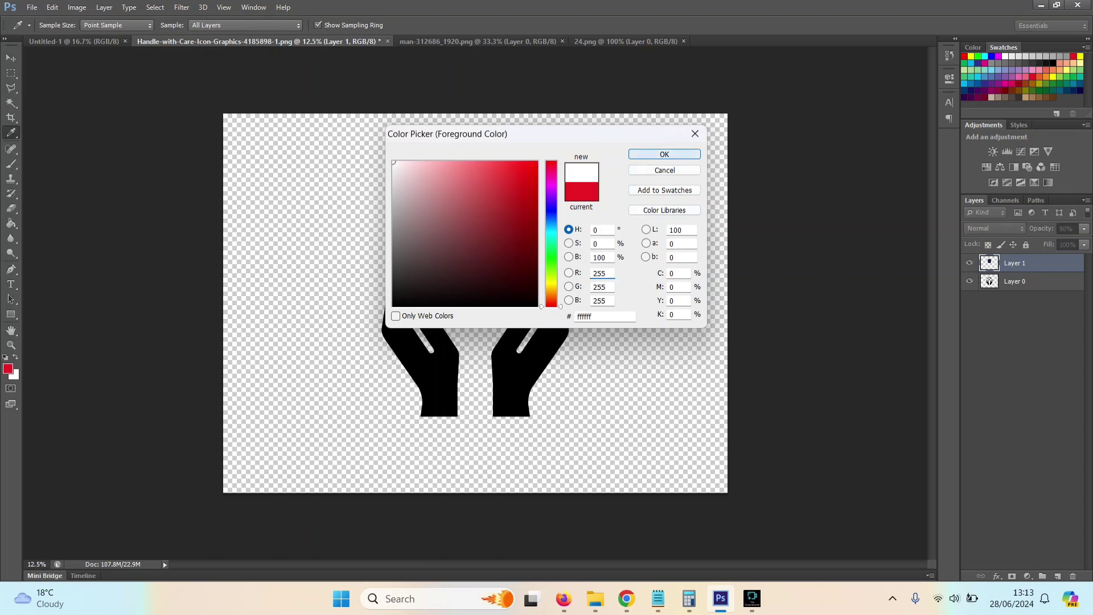
pyautogui.click(664, 154)
pyautogui.press('w')
pyautogui.press('g')
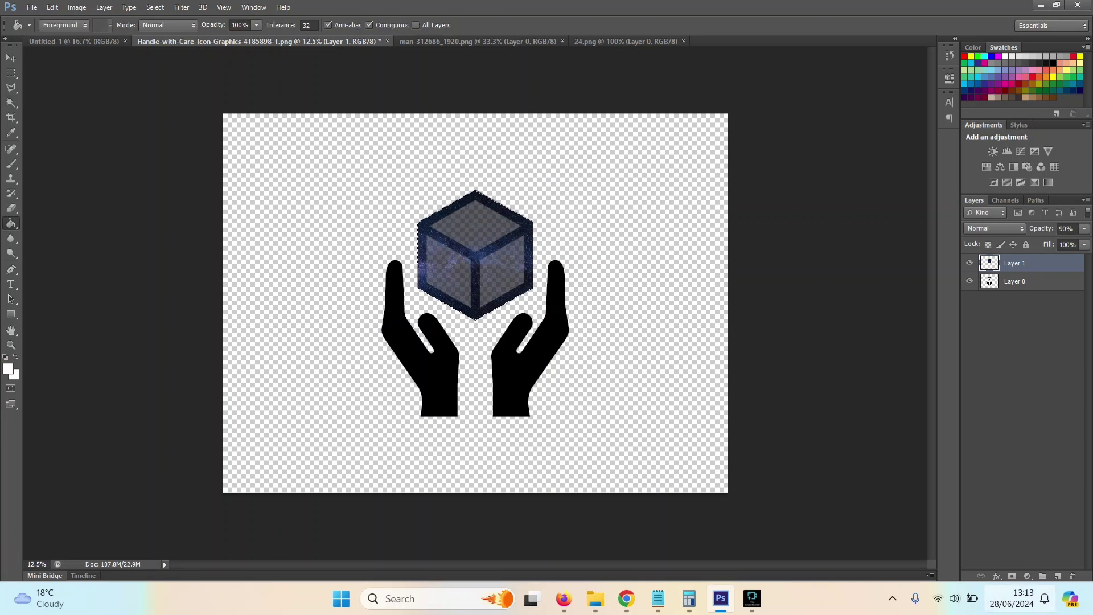
# Add a new layer beneath the hands icon layer with the cube shape filled in white, and clear the selection
pyautogui.click(1058, 577)
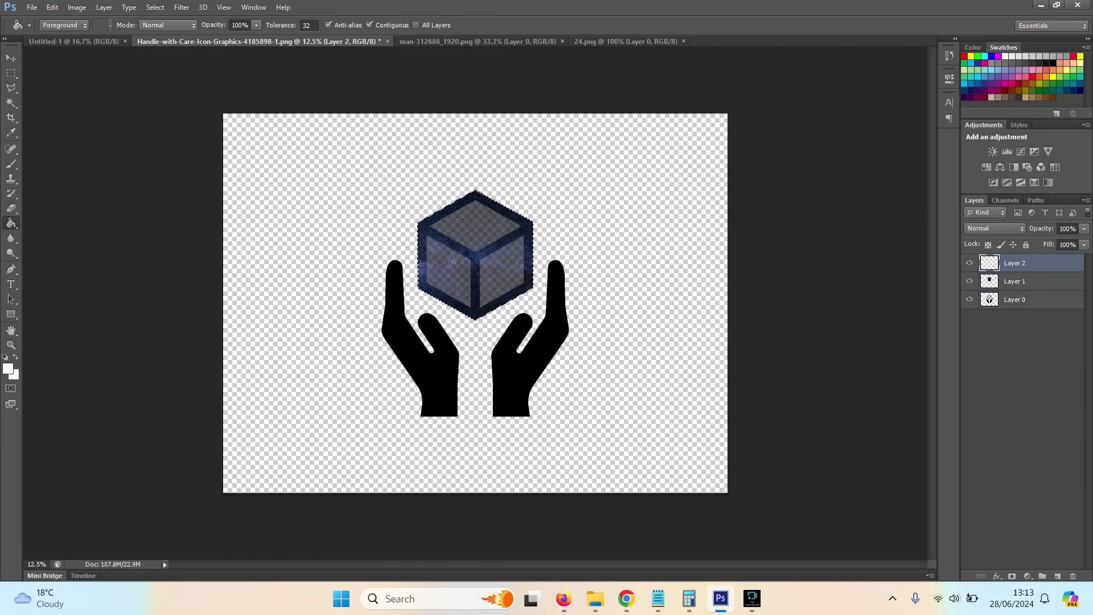
pyautogui.moveTo(989, 299)
pyautogui.mouseDown()
pyautogui.moveTo(989, 287)
pyautogui.moveTo(990, 300)
pyautogui.mouseUp()
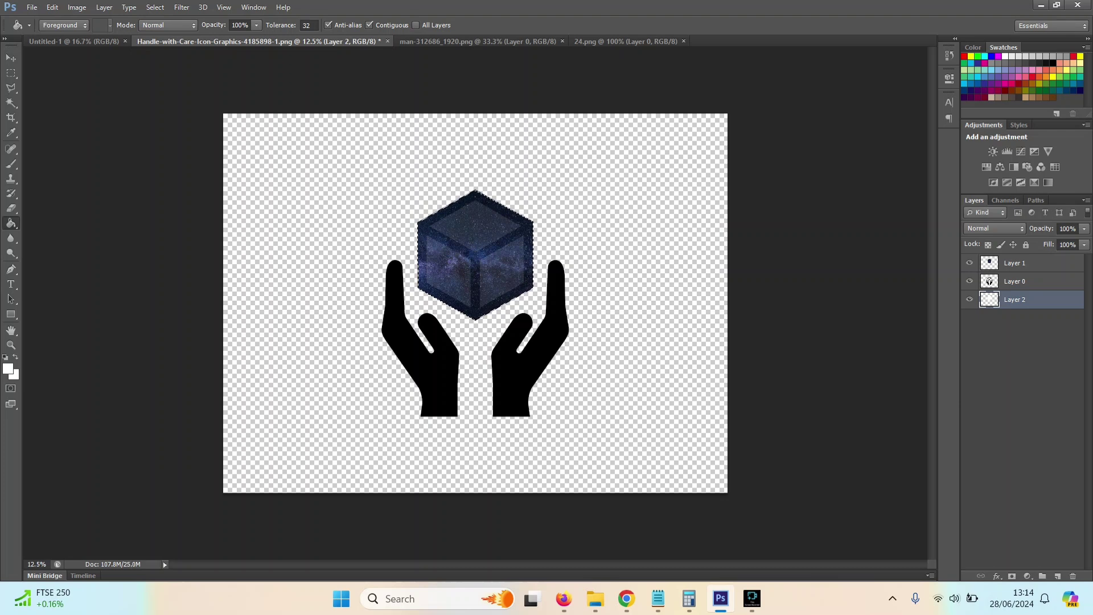
pyautogui.press('v')
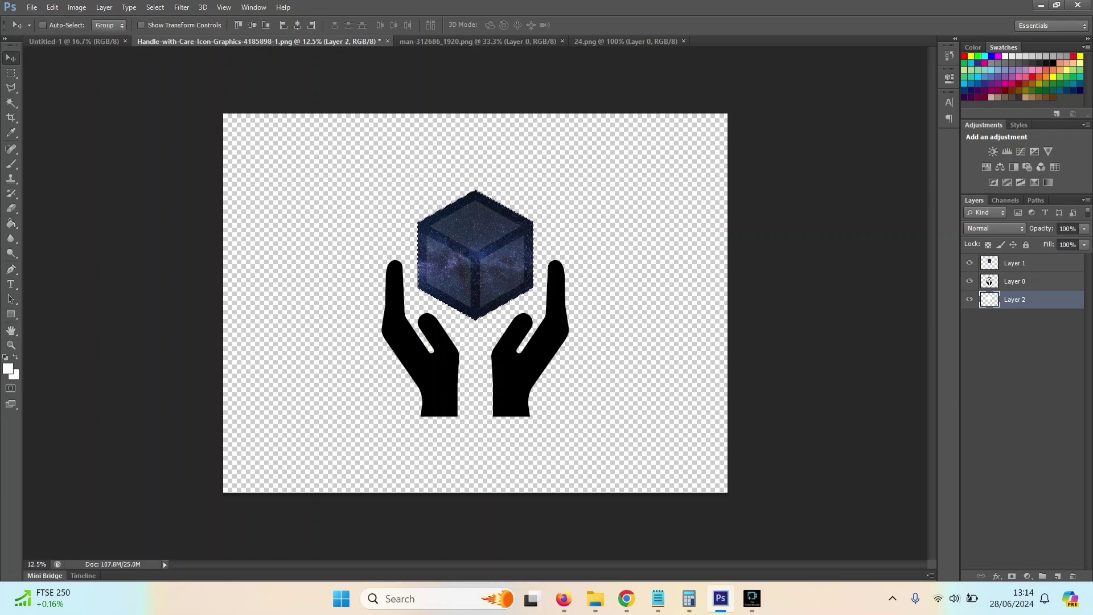
pyautogui.press('m')
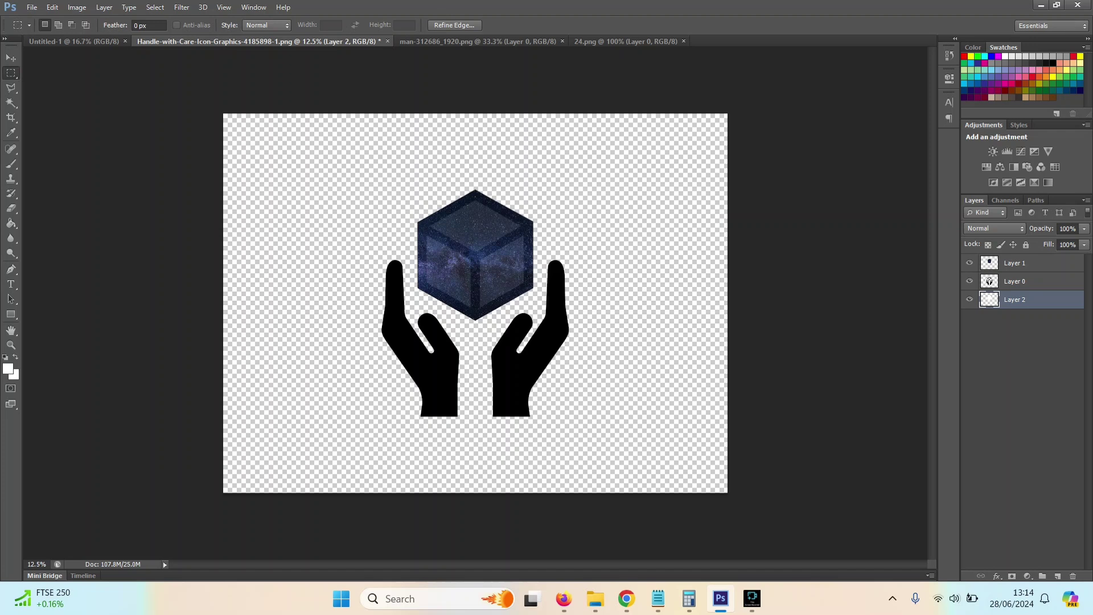
pyautogui.hotkey('ctrl', 'd')
# Set the starry cube layer's opacity to 95% and merge all visible layers
pyautogui.click(990, 280)
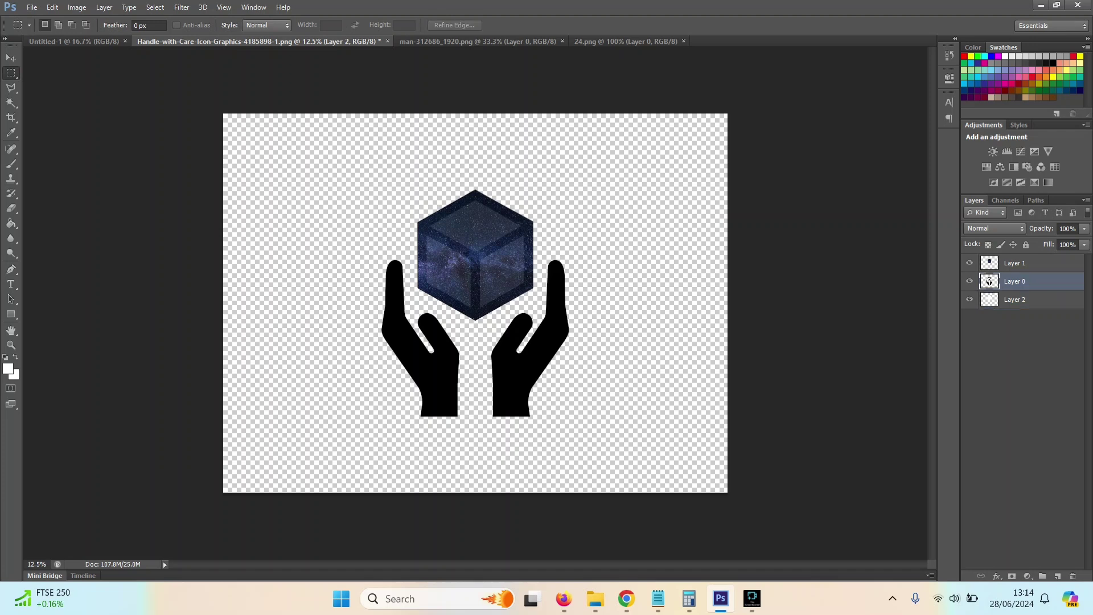
pyautogui.click(1015, 263)
pyautogui.doubleClick(1067, 228)
pyautogui.write('90')
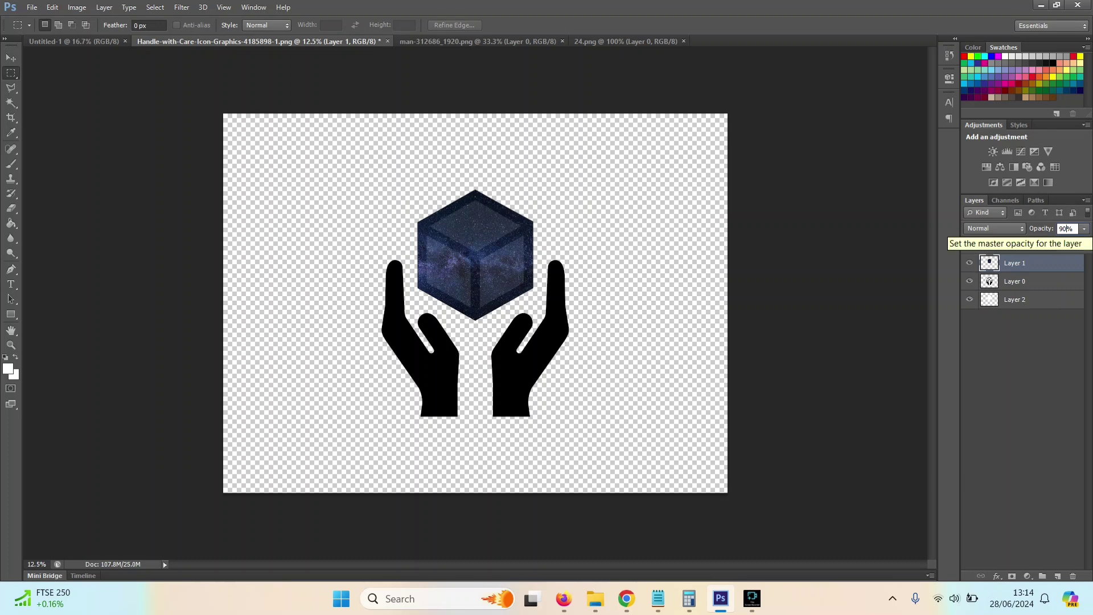
pyautogui.press('BackSpace')
pyautogui.write('5')
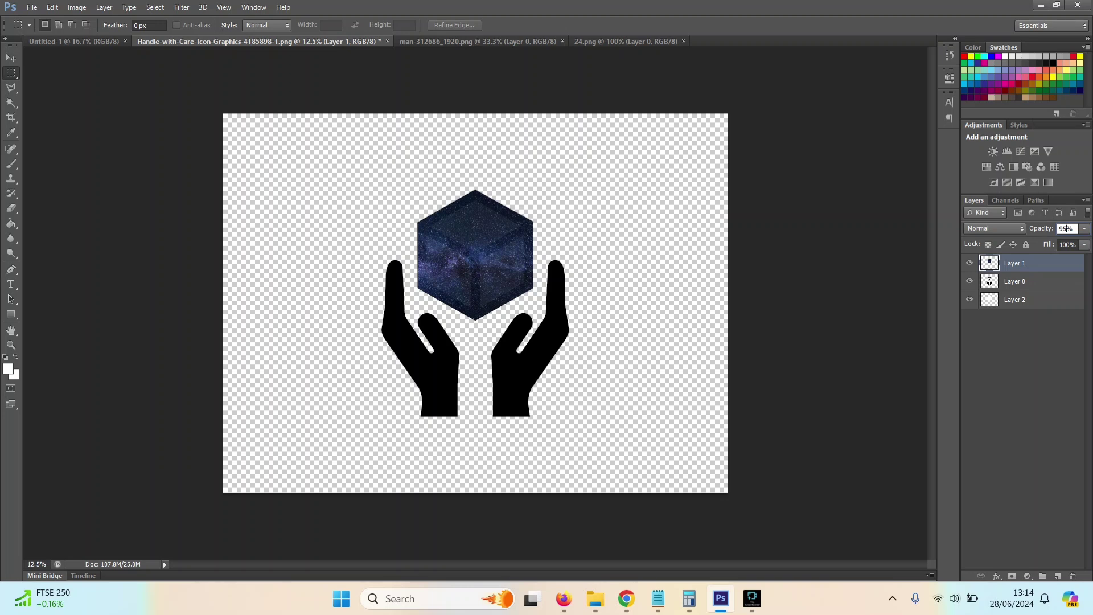
pyautogui.rightClick(1049, 262)
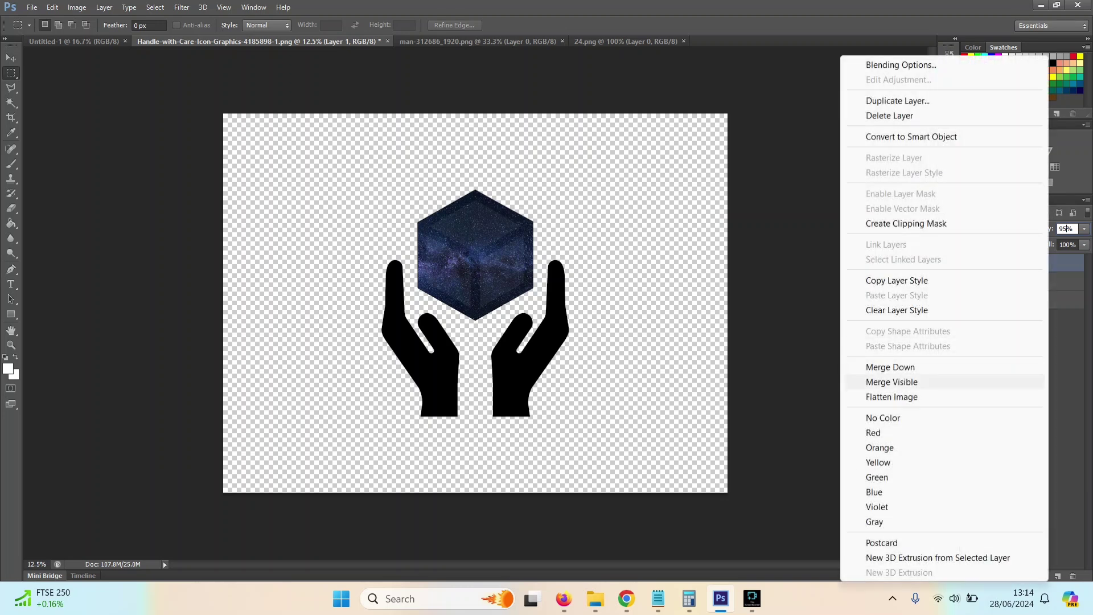
pyautogui.click(892, 382)
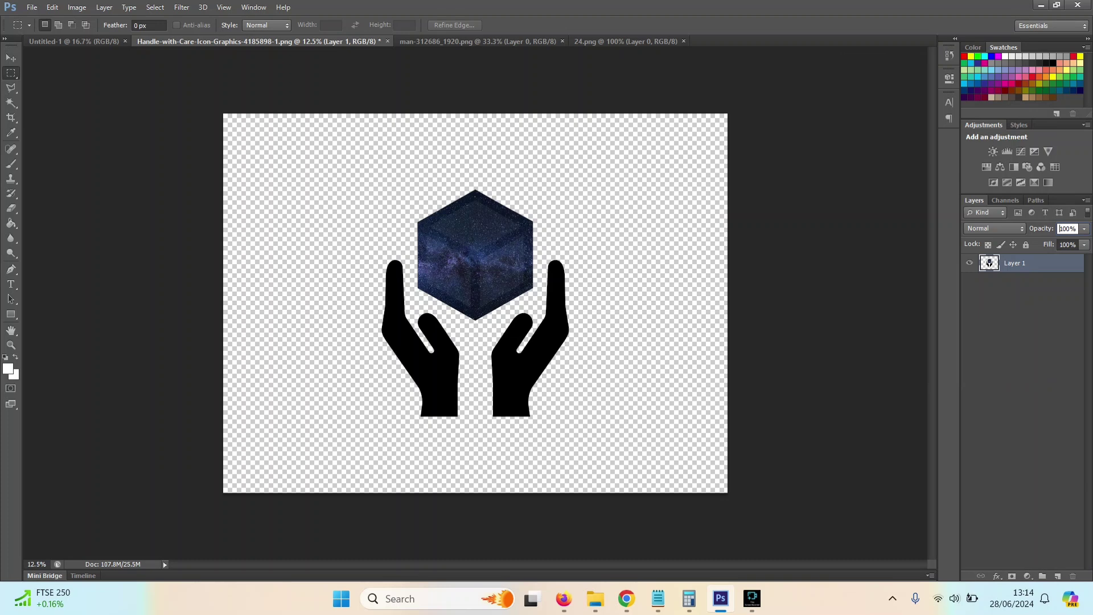
# Select the merged hands and cube with a rectangular marquee and move them slightly to the right on the canvas
pyautogui.click(11, 58)
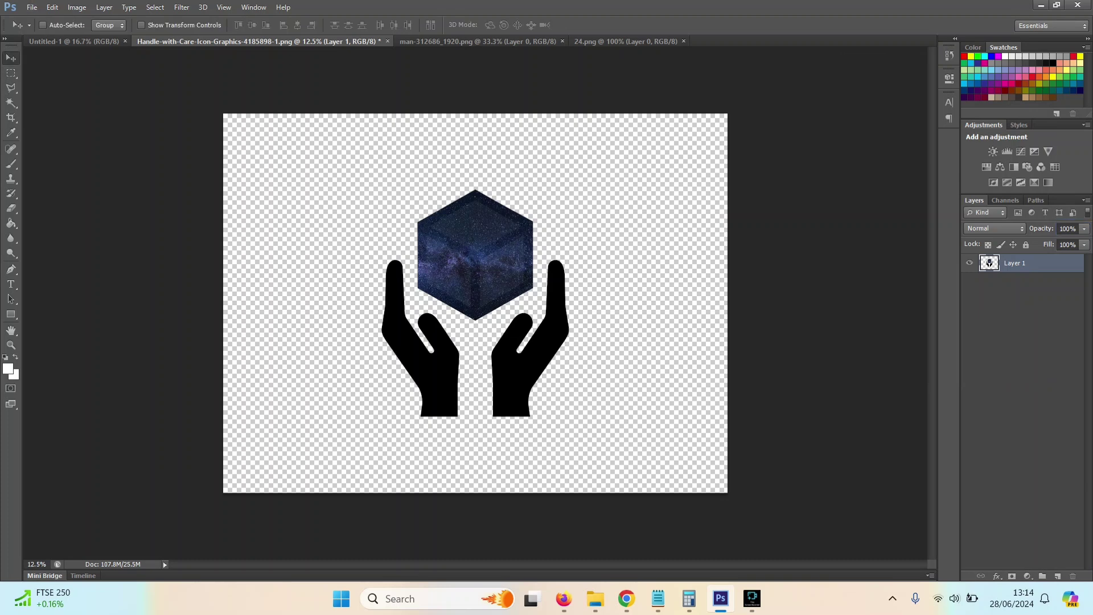
pyautogui.press('m')
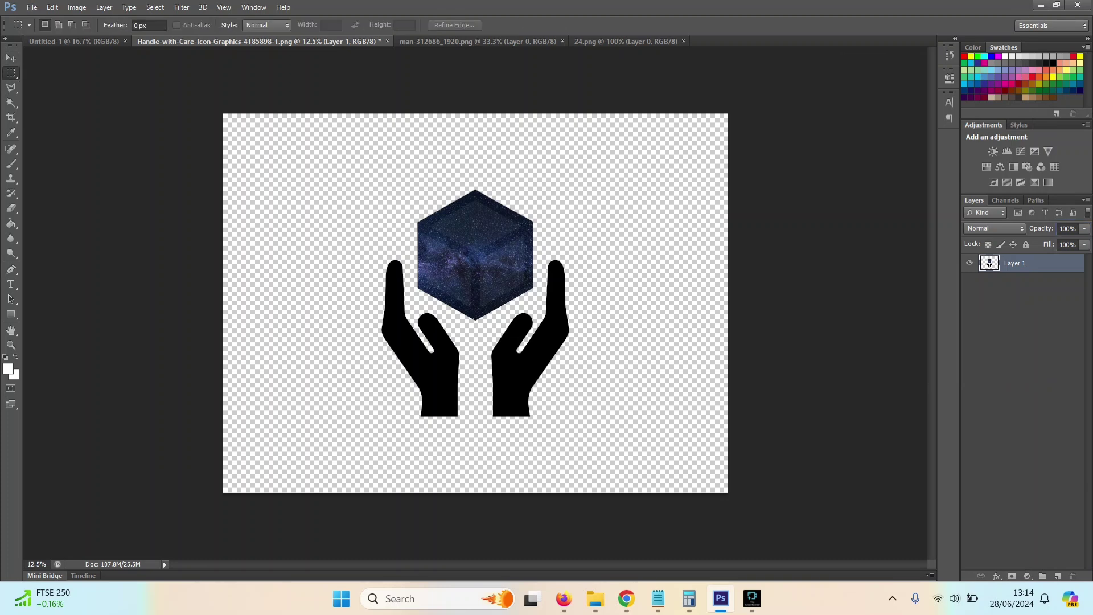
pyautogui.moveTo(362, 165); pyautogui.dragTo(601, 446)
pyautogui.press('v')
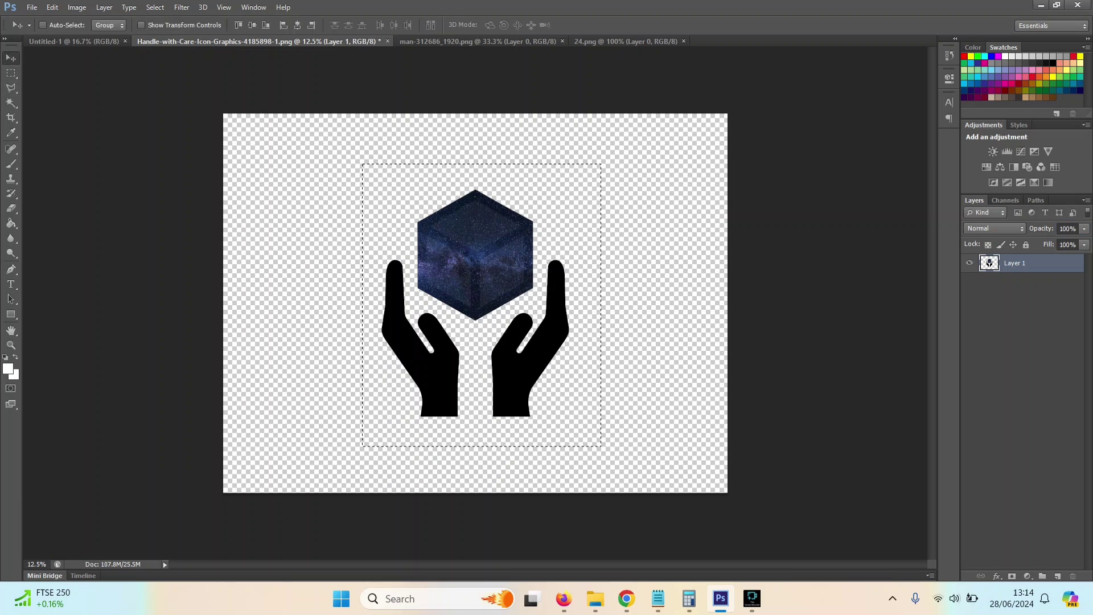
pyautogui.moveTo(489, 223); pyautogui.dragTo(545, 221)
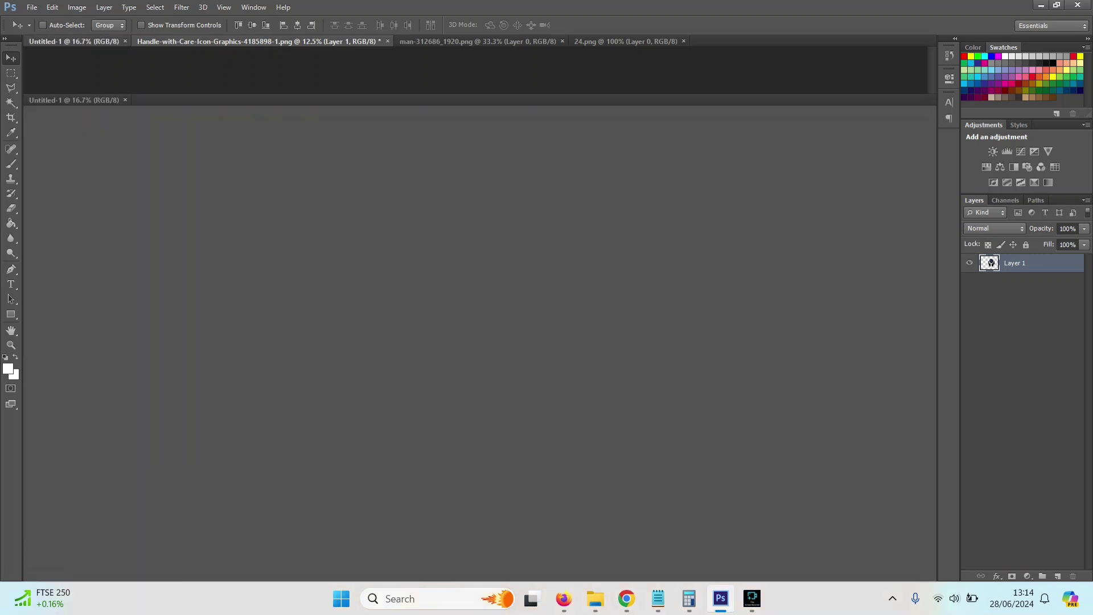
# Float the blank Untitled-1 document in its own window and copy the selected hands-and-cube artwork into it
pyautogui.moveTo(74, 41); pyautogui.dragTo(79, 106)
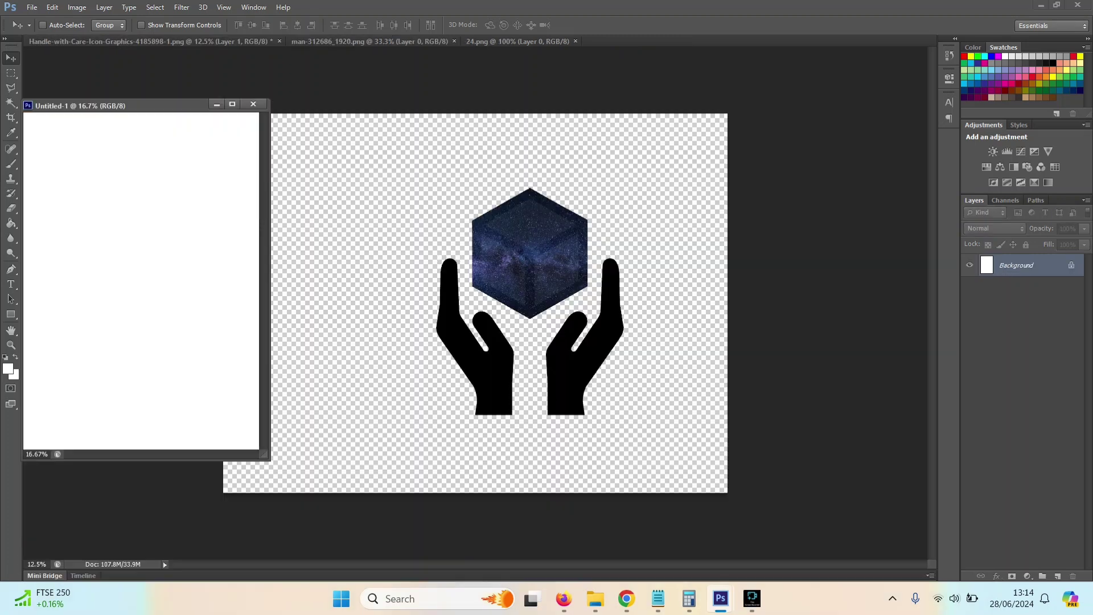
pyautogui.hotkey('ctrl', 'Tab')
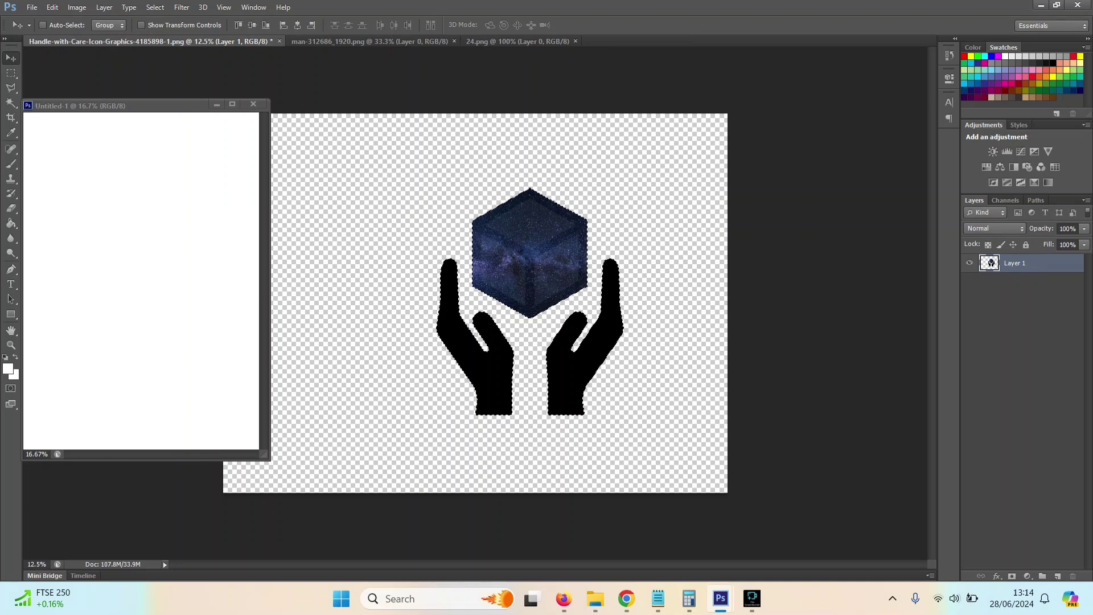
pyautogui.moveTo(530, 342); pyautogui.dragTo(256, 311)
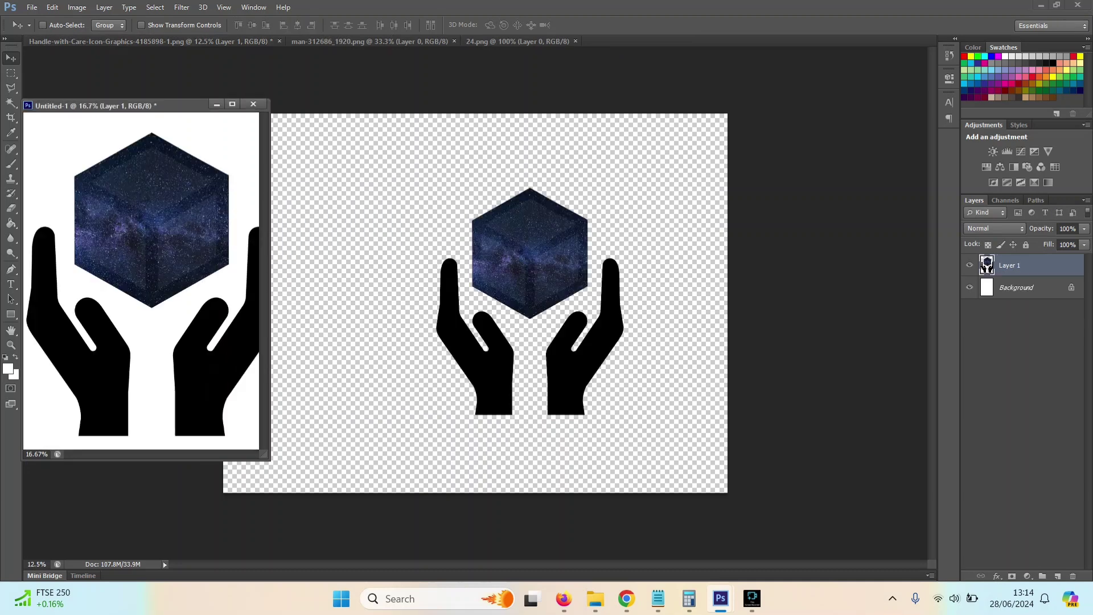
pyautogui.moveTo(142, 106); pyautogui.dragTo(420, 112)
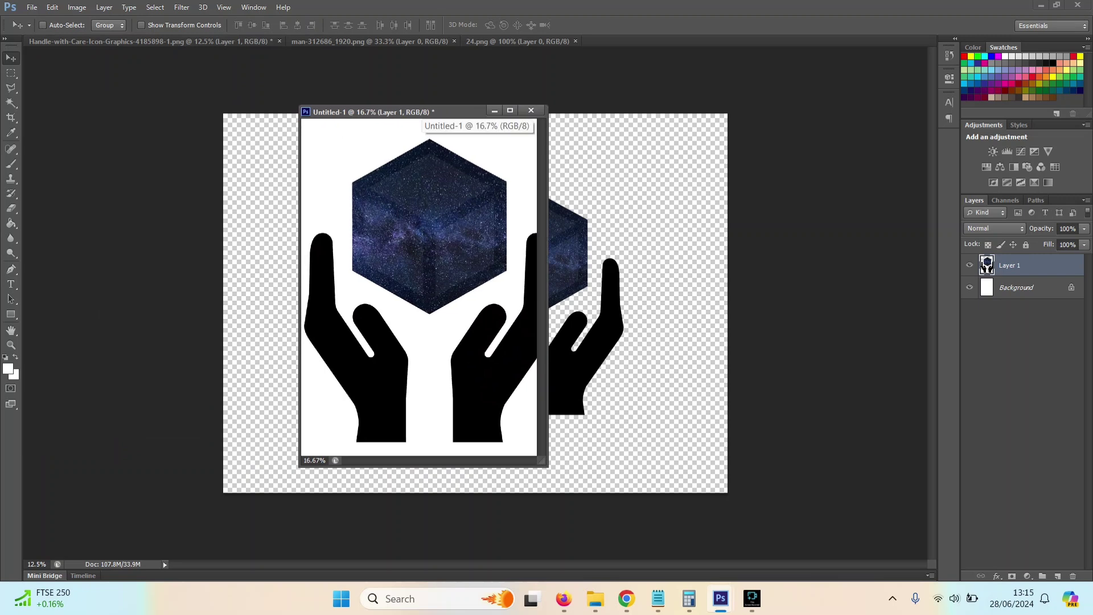
# Scale the hands-and-cube layer in Untitled-1 to about 78%, centre it on the page, and apply the transformation
pyautogui.hotkey('ctrl', 't')
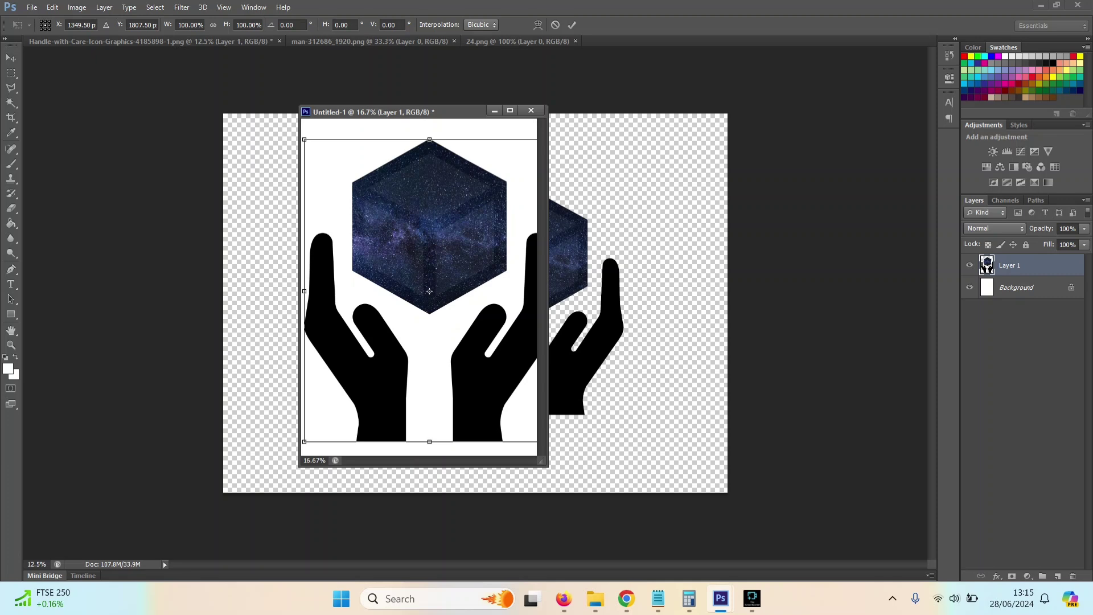
pyautogui.moveTo(304, 441); pyautogui.dragTo(359, 375)
pyautogui.moveTo(458, 257); pyautogui.dragTo(422, 290)
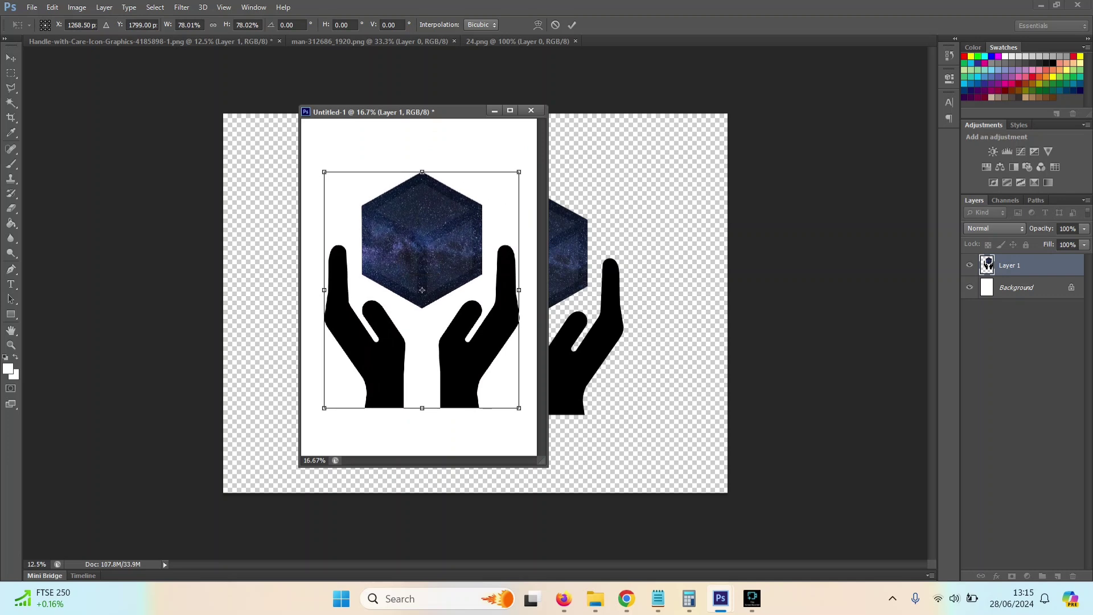
pyautogui.press('v')
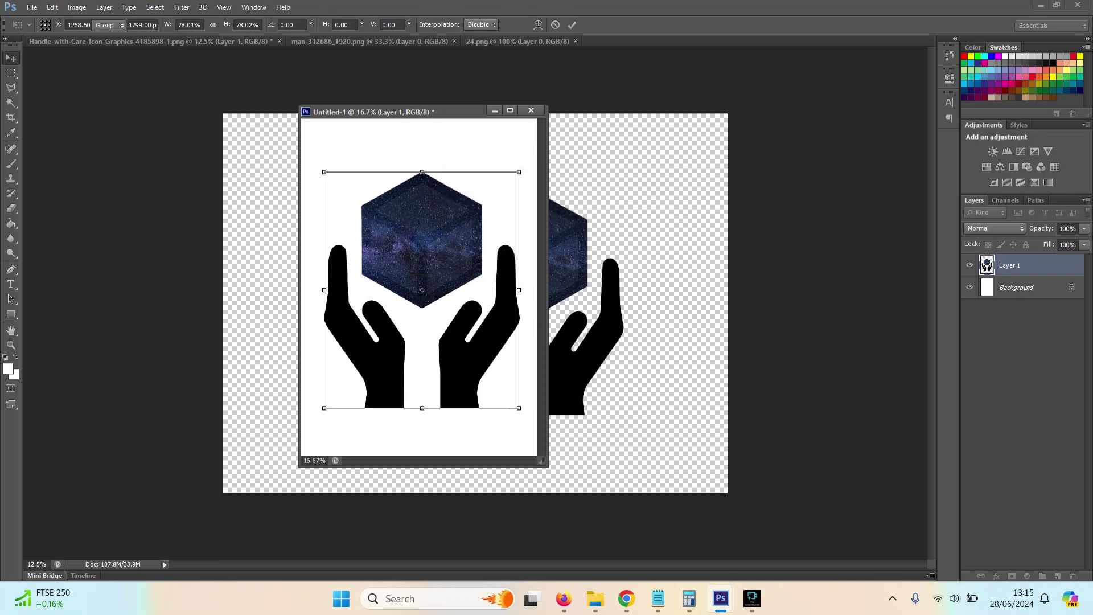
pyautogui.press('Return')
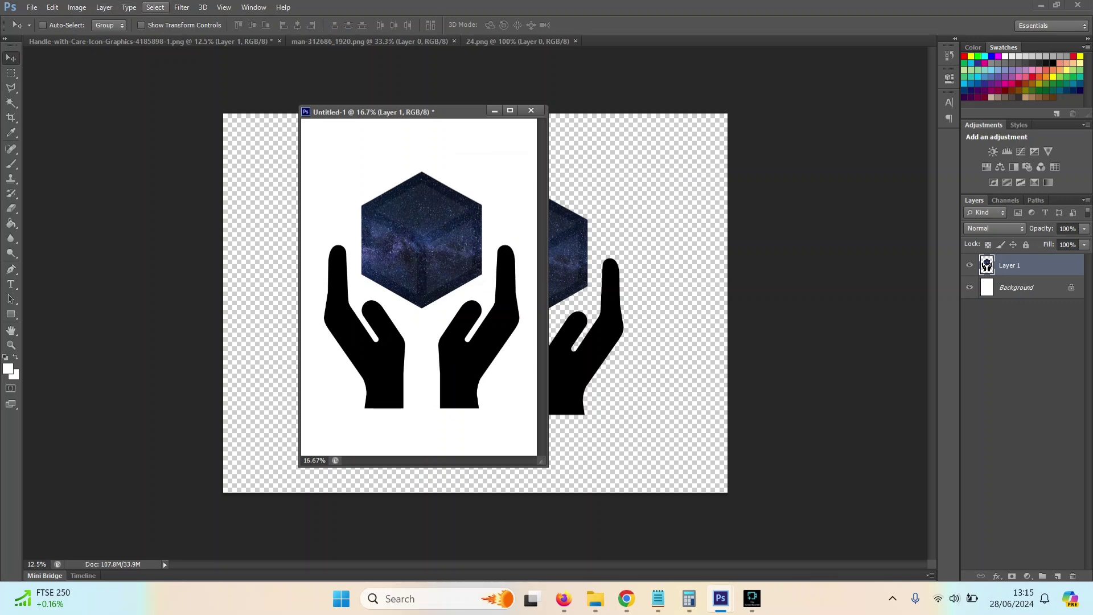
# Save the Untitled-1 artwork as a JPEG named magicbox with quality 12 (Maximum) and the Baseline ("Standard") format
pyautogui.hotkey('ctrl', 'shift', 's')
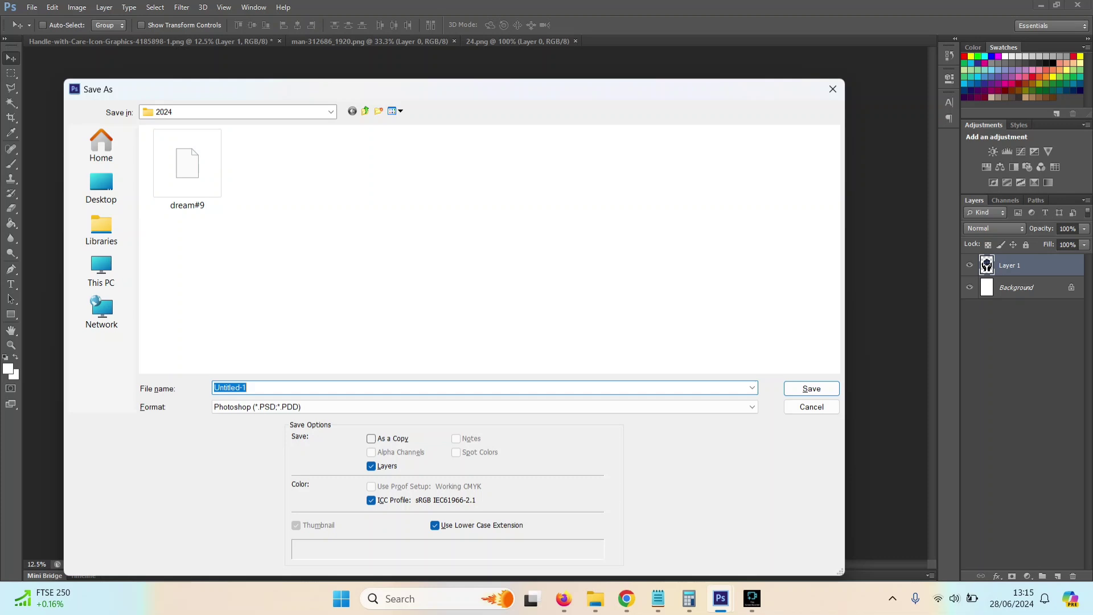
pyautogui.click(752, 407)
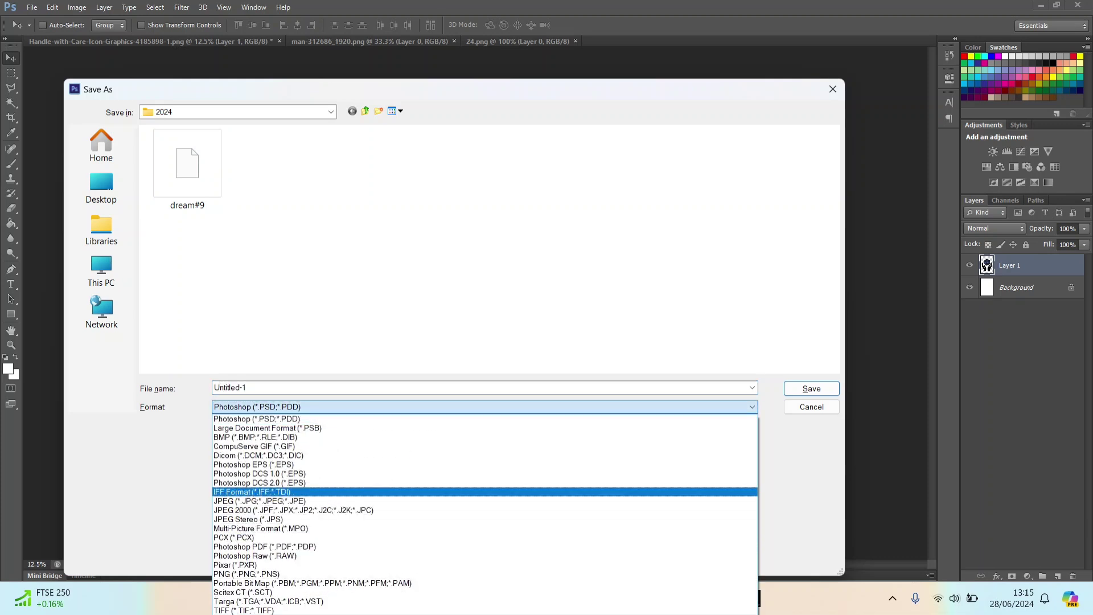
pyautogui.click(259, 500)
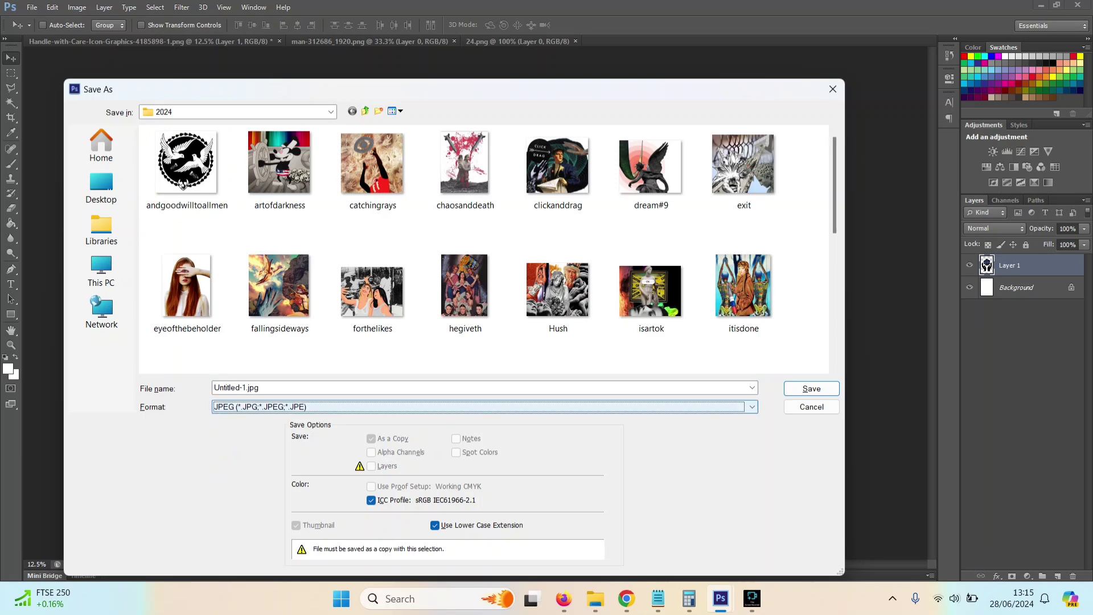
pyautogui.hotkey('shift', 'Tab')
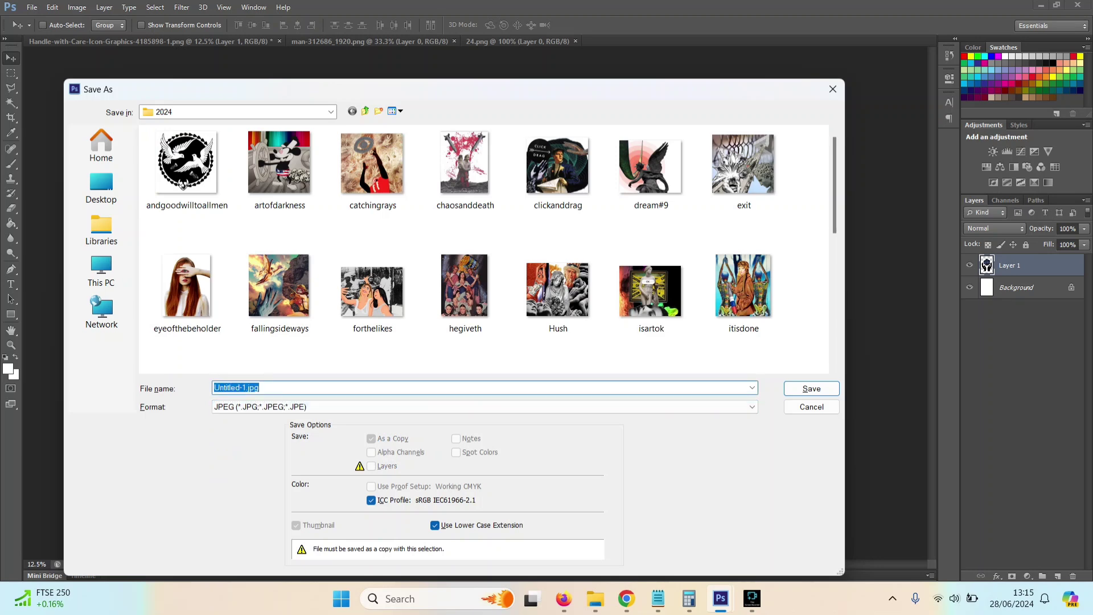
pyautogui.write('magicbox')
pyautogui.press('Return')
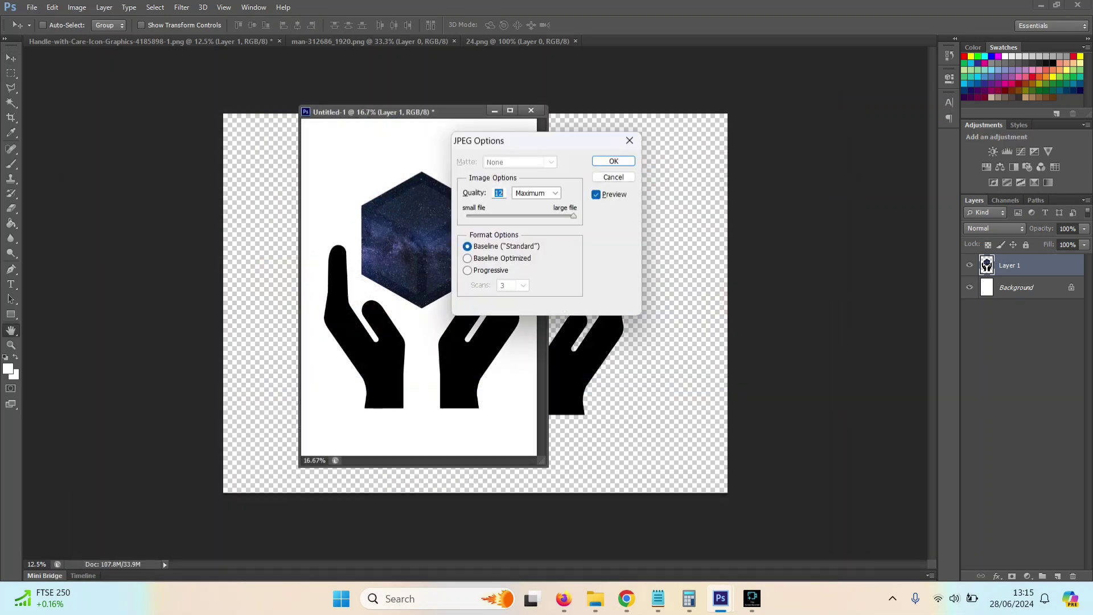
pyautogui.press('Return')
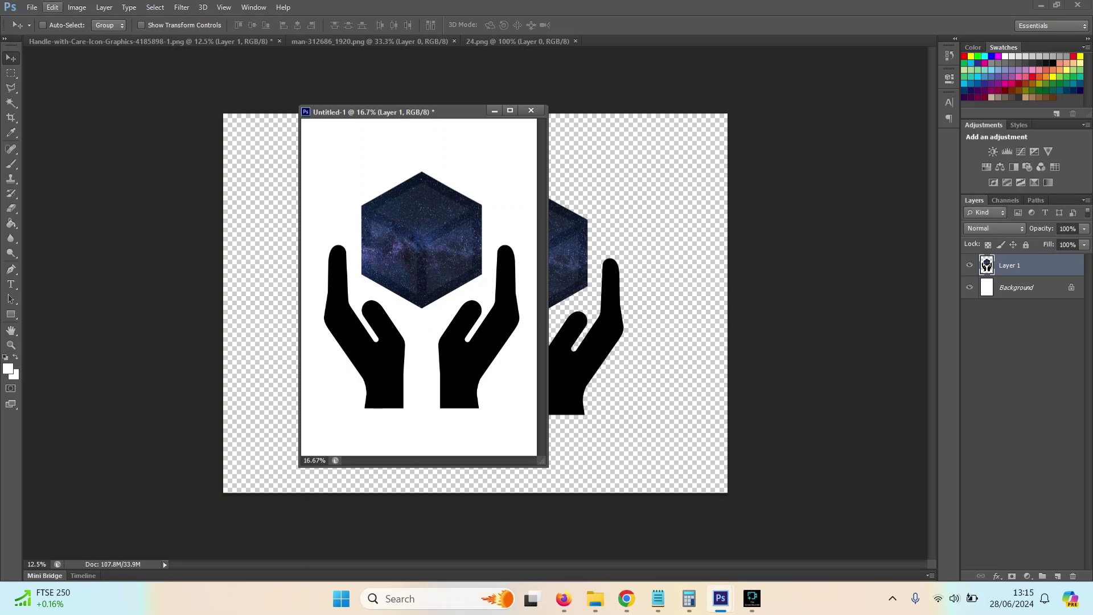
# Move the hands-and-cube artwork up so the cube sits near the upper edge of the Untitled-1 page
pyautogui.moveTo(437, 216); pyautogui.dragTo(430, 177)
pyautogui.hotkey('ctrl', 't')
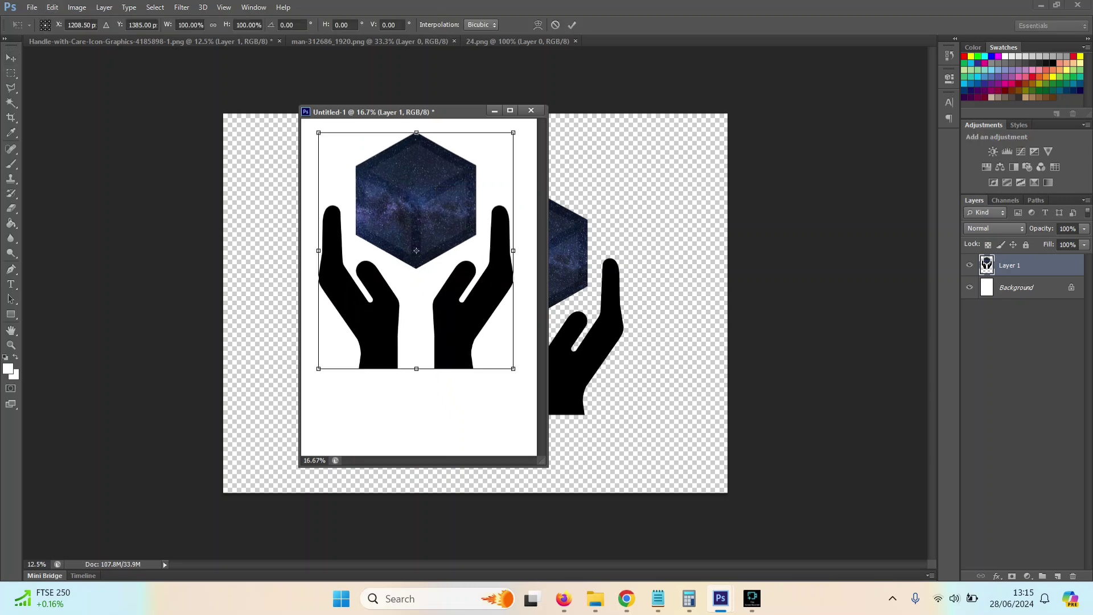
pyautogui.moveTo(513, 369); pyautogui.dragTo(416, 251)
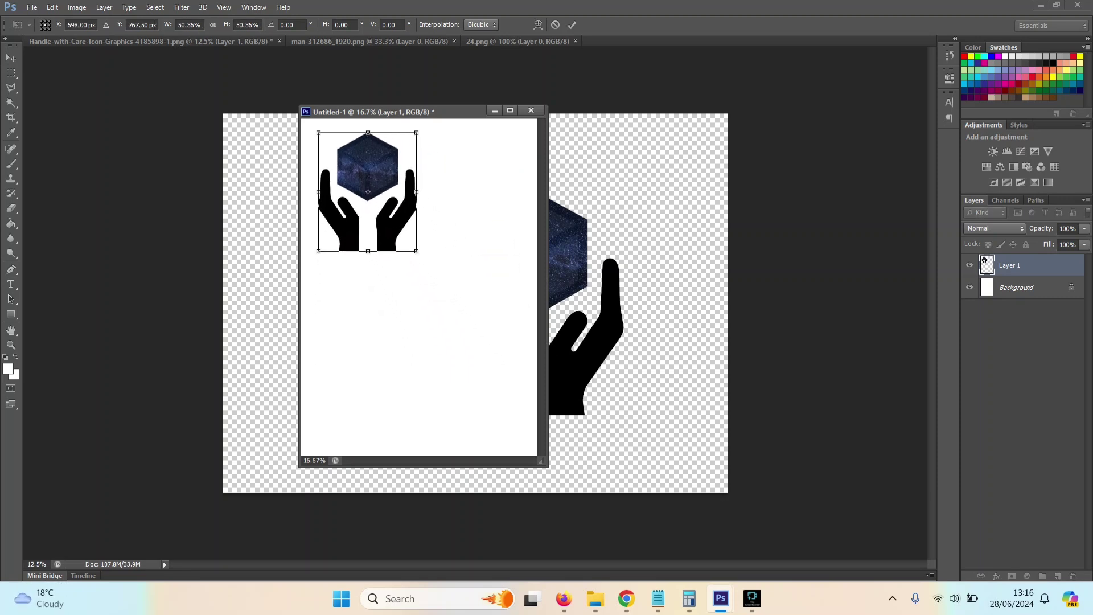
pyautogui.moveTo(368, 192); pyautogui.dragTo(424, 198)
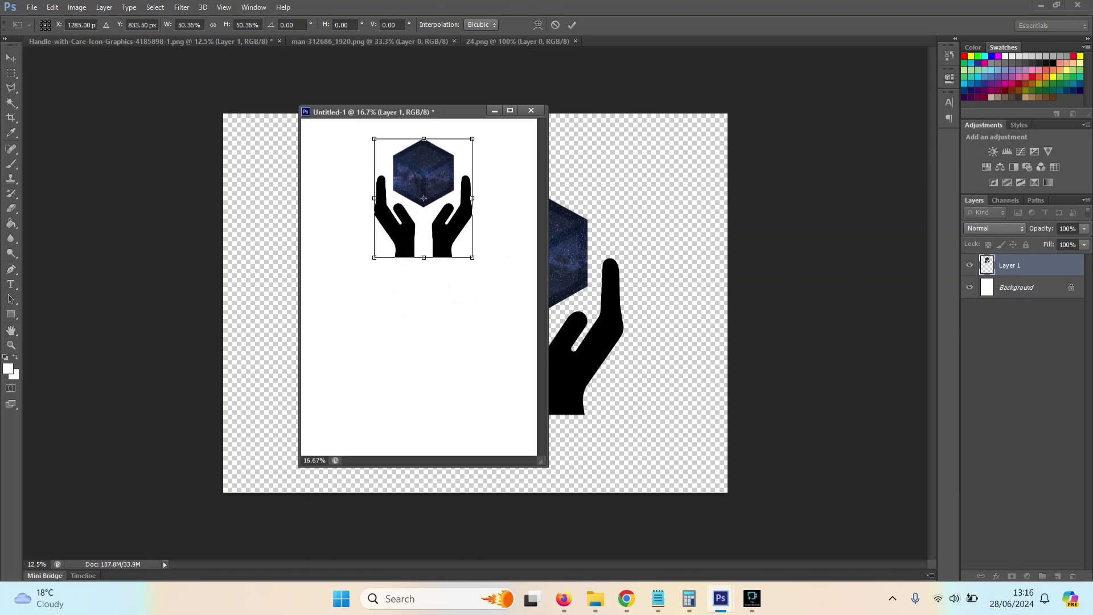
# Float the hands-and-cube document, copy its artwork into man-312686_1920.png, and dock the document among the other open images again
pyautogui.click(365, 41)
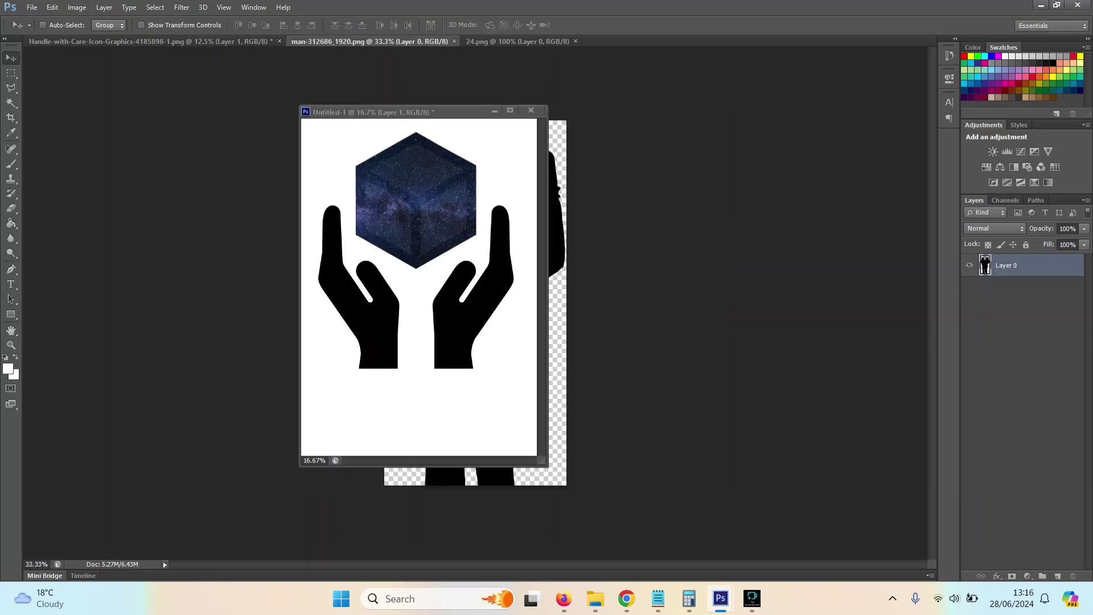
pyautogui.moveTo(148, 42); pyautogui.dragTo(188, 88)
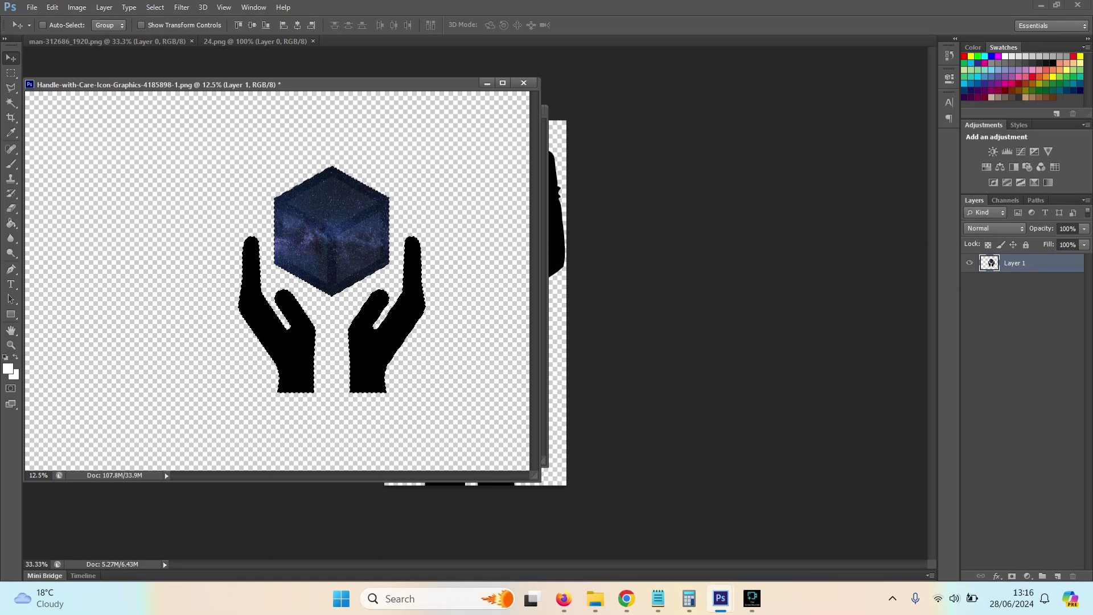
pyautogui.moveTo(330, 256); pyautogui.dragTo(689, 288)
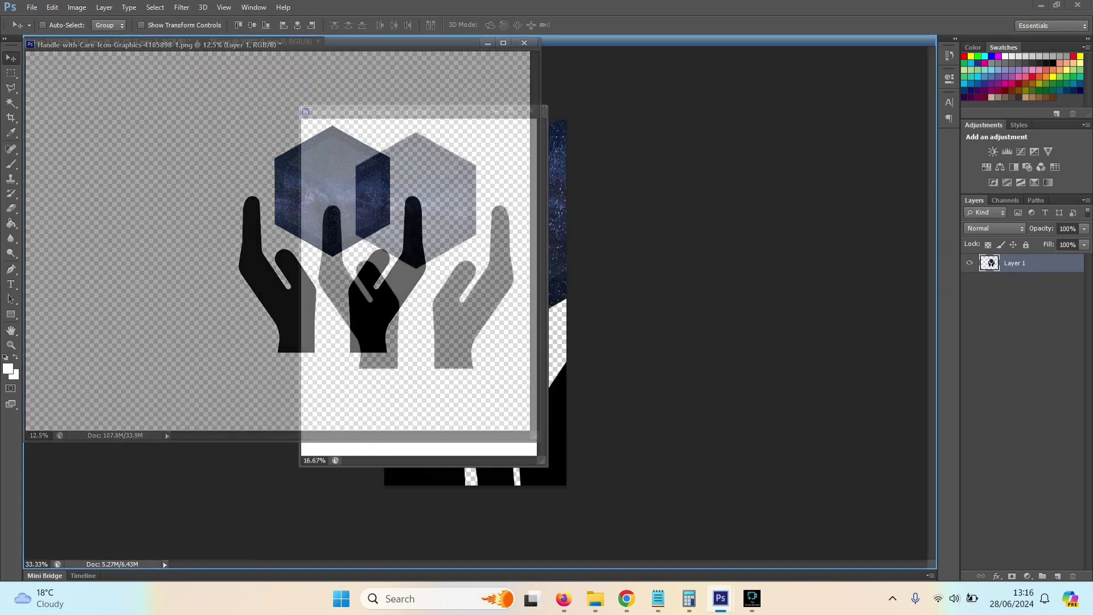
pyautogui.moveTo(154, 45); pyautogui.dragTo(450, 41)
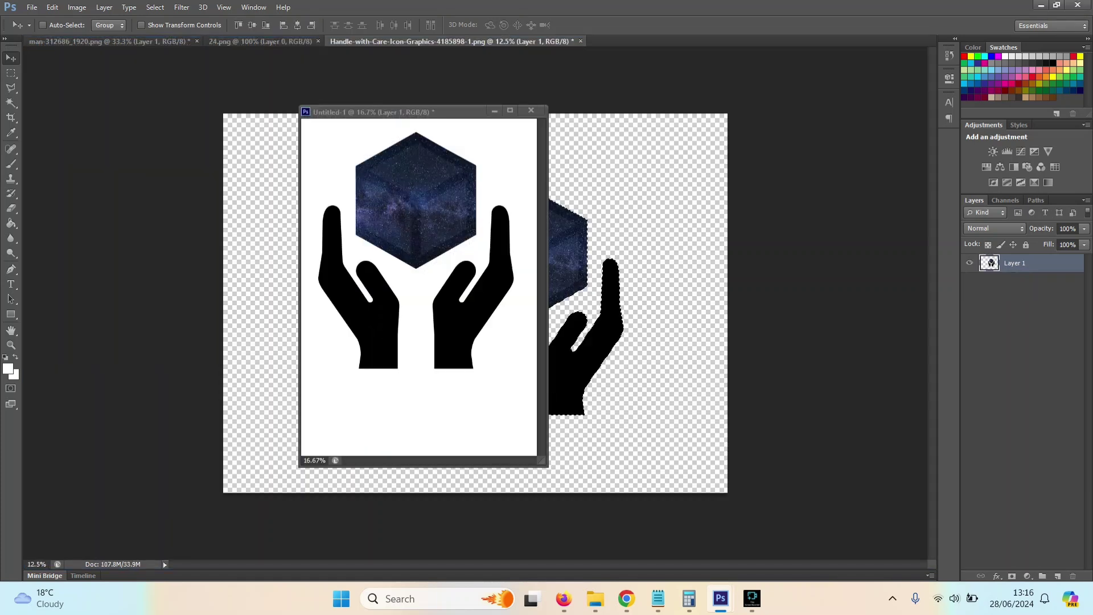
pyautogui.moveTo(592, 314); pyautogui.dragTo(109, 43)
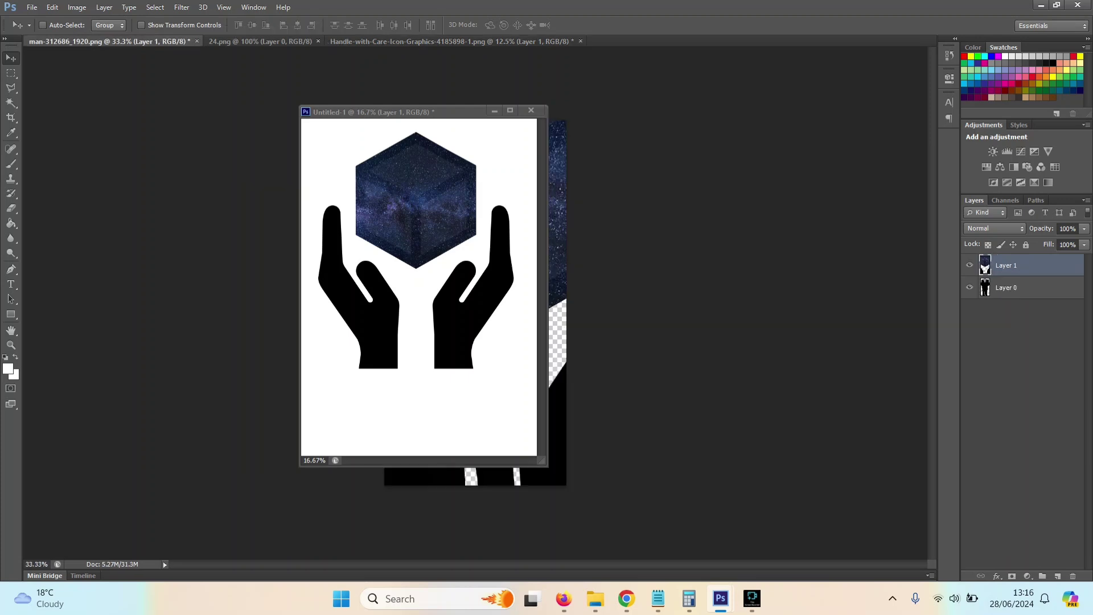
# Place the floating Untitled-1 window beside the suited-man image and shift the pasted hands-and-cube layer off the man's canvas
pyautogui.moveTo(399, 112); pyautogui.dragTo(789, 104)
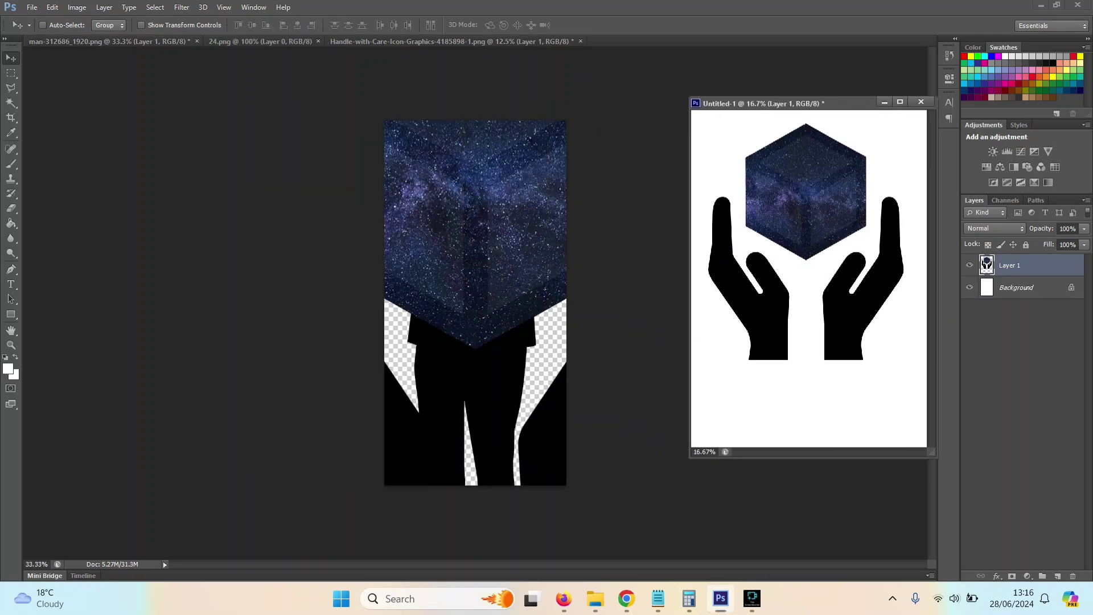
pyautogui.hotkey('ctrl', 'Tab')
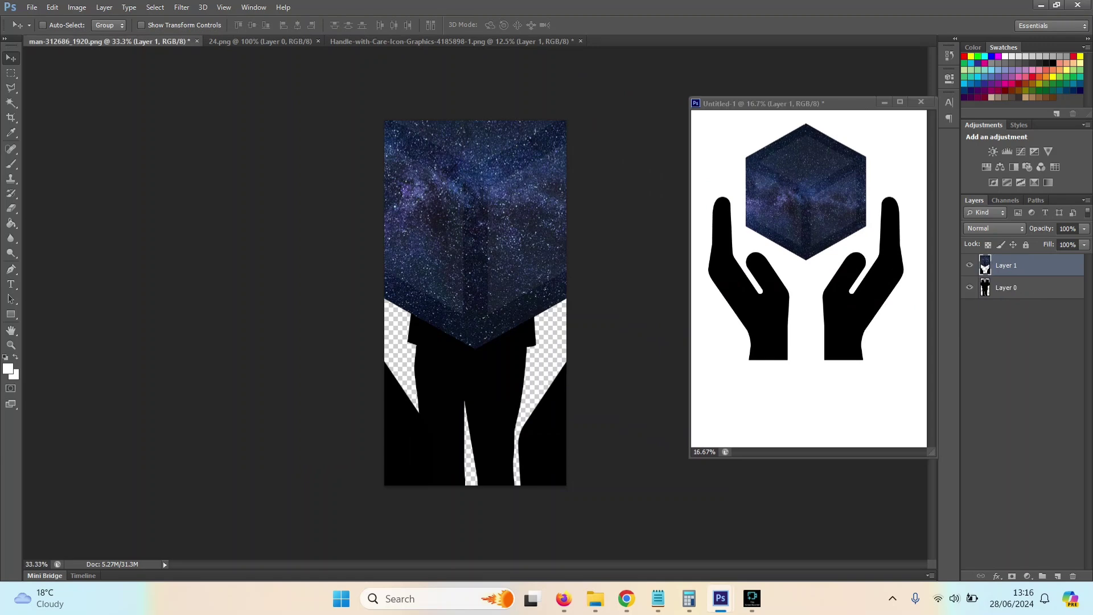
pyautogui.moveTo(518, 347); pyautogui.dragTo(48, 405)
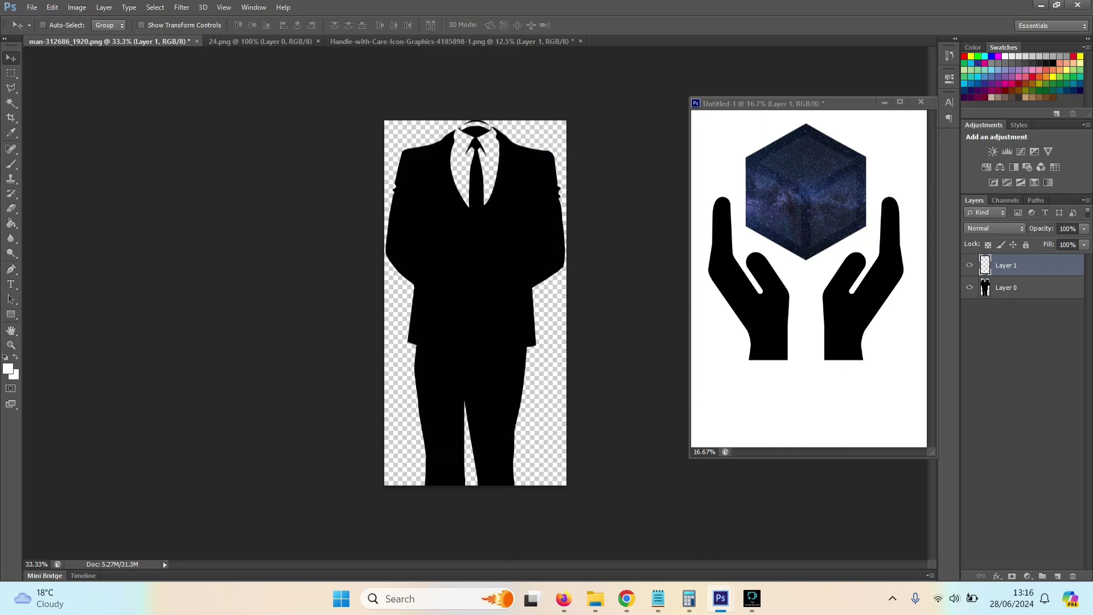
# Copy the suited-man layer from man-312686_1920.png into Untitled-1 and hide the duplicate man layer, Layer 2, in the source image
pyautogui.moveTo(519, 240)
pyautogui.mouseDown()
pyautogui.moveTo(638, 250)
pyautogui.moveTo(424, 251)
pyautogui.moveTo(569, 254)
pyautogui.moveTo(763, 285)
pyautogui.moveTo(797, 311)
pyautogui.moveTo(513, 257)
pyautogui.mouseUp()
pyautogui.click(1007, 287)
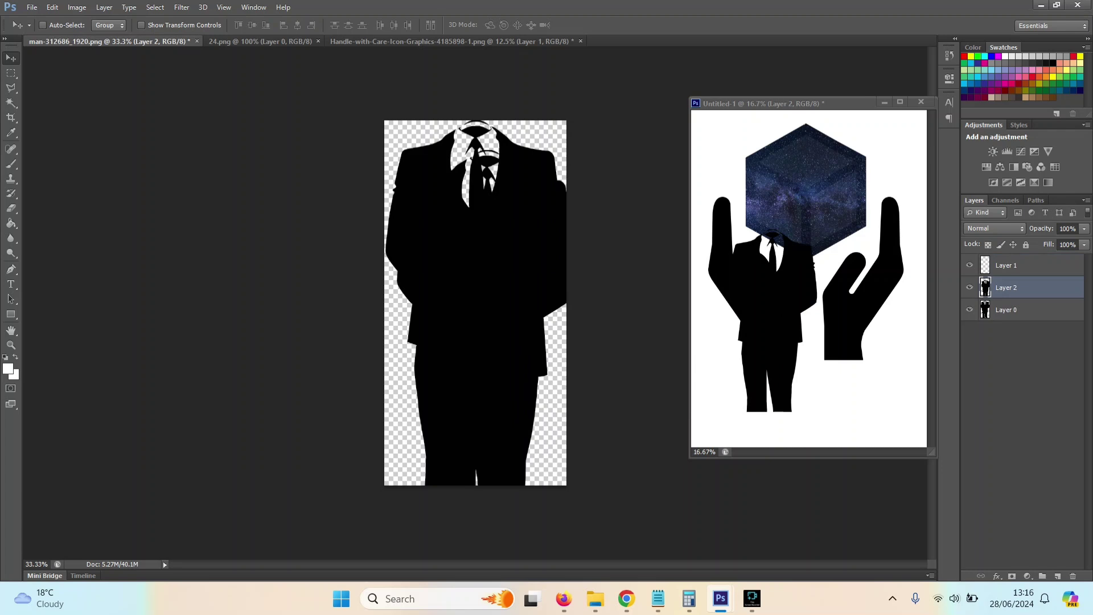
pyautogui.click(970, 287)
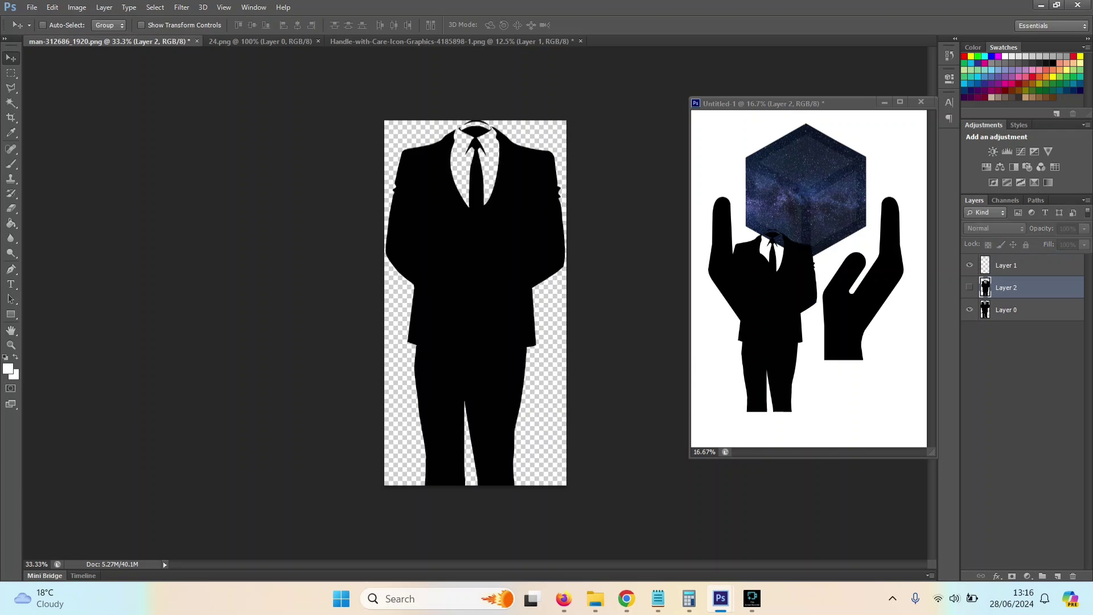
# Resize the suited-man image to a document height of 25 cm with its proportions constrained
pyautogui.hotkey('alt', 'i')
pyautogui.press('Down')
pyautogui.press('Down')
pyautogui.press('Down')
pyautogui.press('Down')
pyautogui.press('Down')
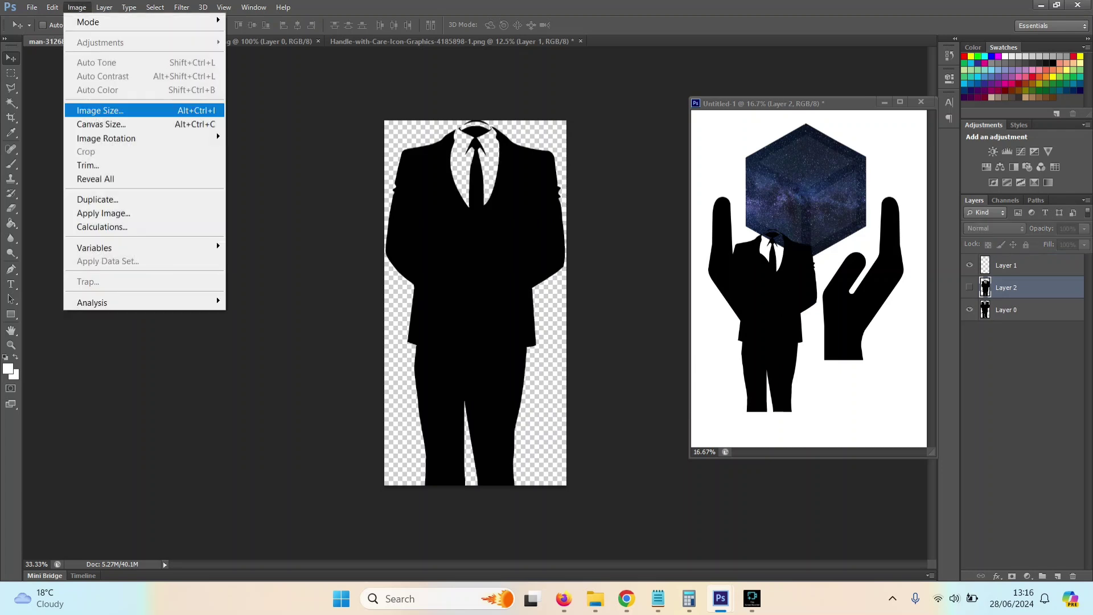
pyautogui.press('Return')
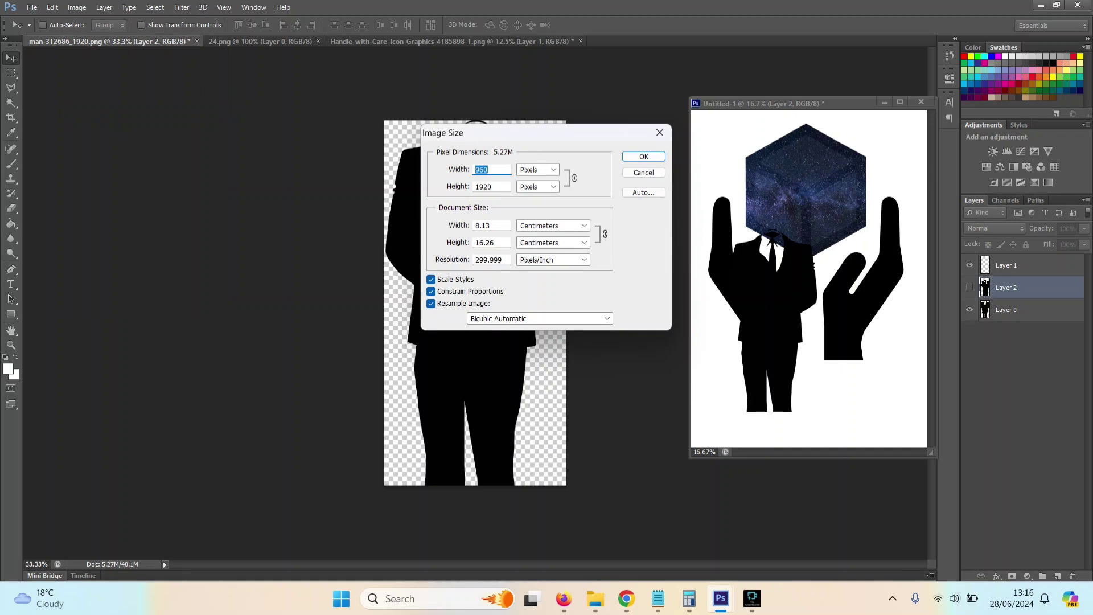
pyautogui.doubleClick(491, 243)
pyautogui.write('1')
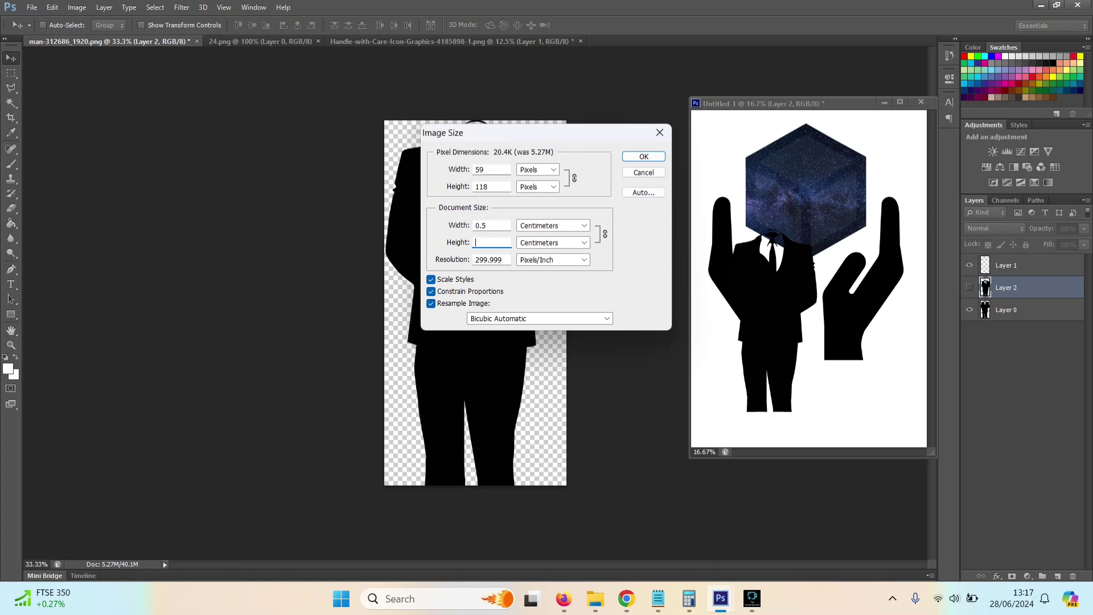
pyautogui.write('25')
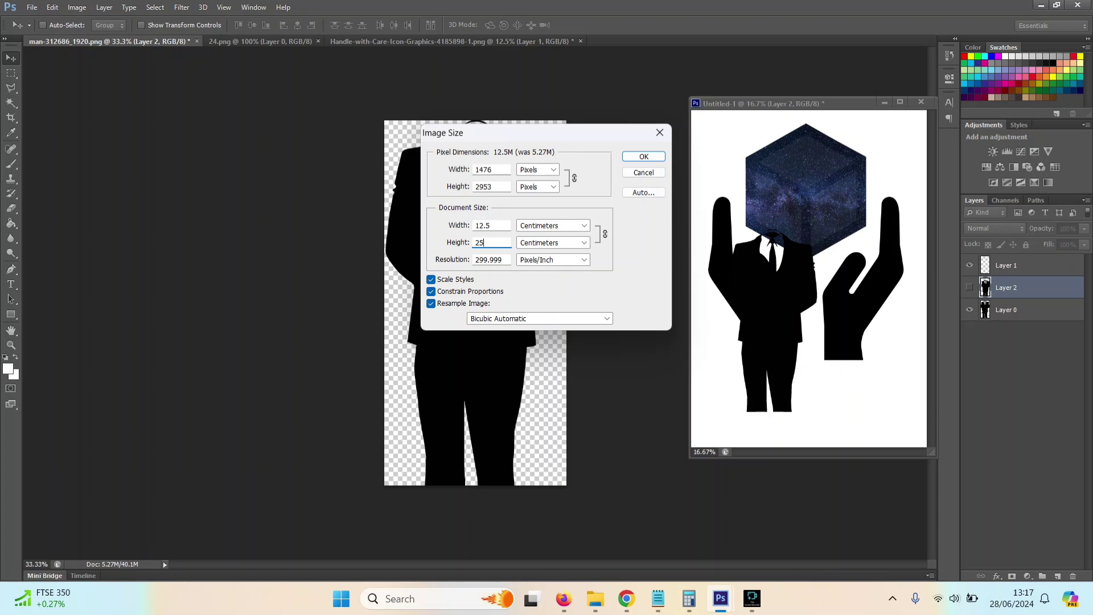
pyautogui.press('Return')
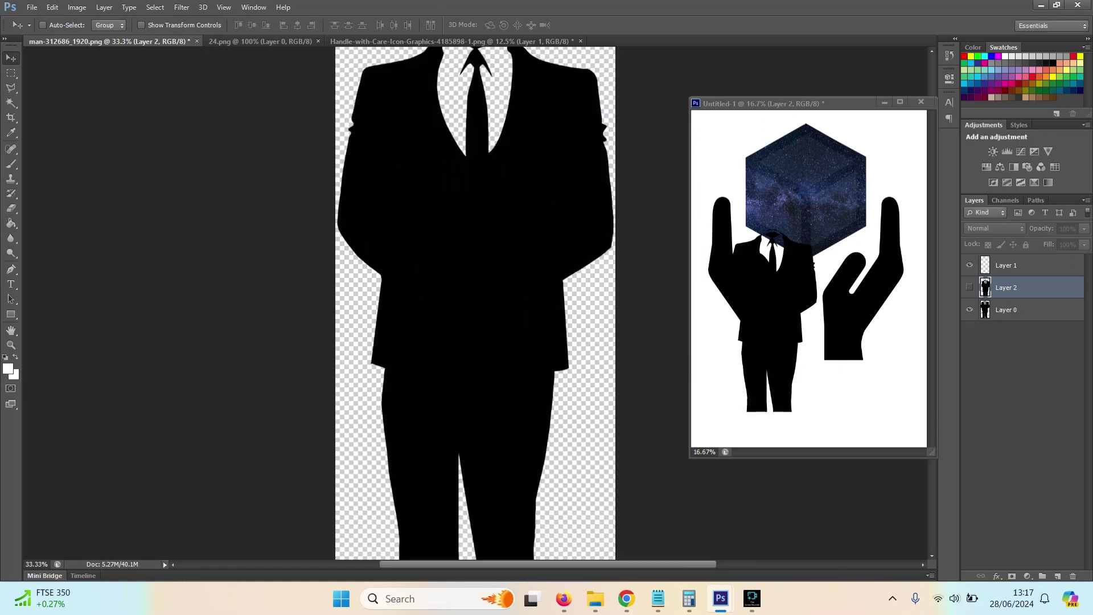
# Return to the Untitled-1 document and hide its small suited-man layer, Layer 2
pyautogui.moveTo(450, 41)
pyautogui.mouseDown()
pyautogui.moveTo(462, 57)
pyautogui.moveTo(453, 42)
pyautogui.mouseUp()
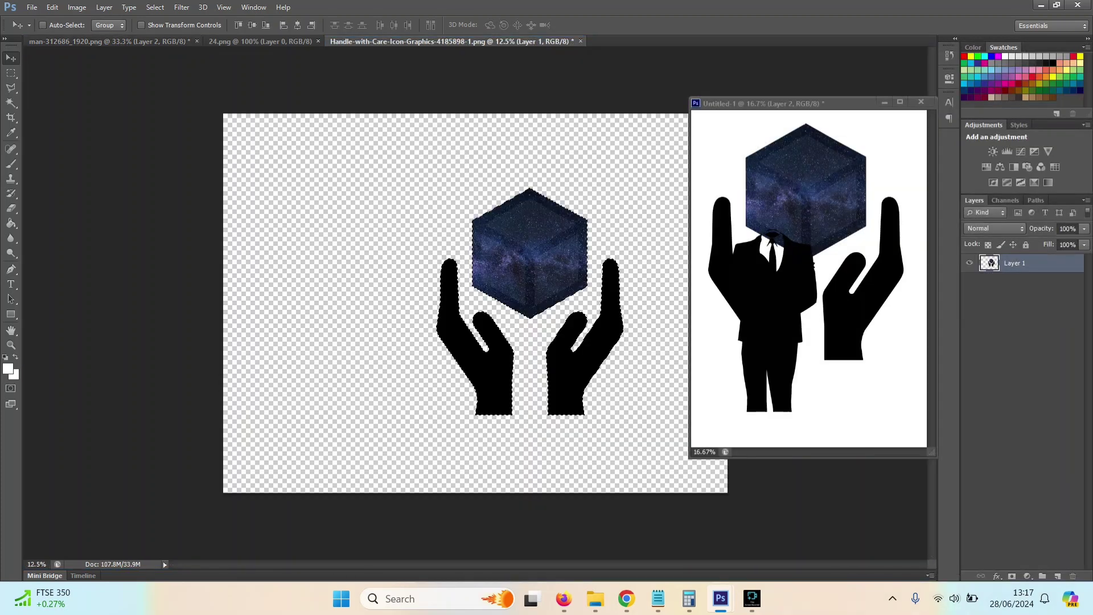
pyautogui.hotkey('ctrl', 'Tab')
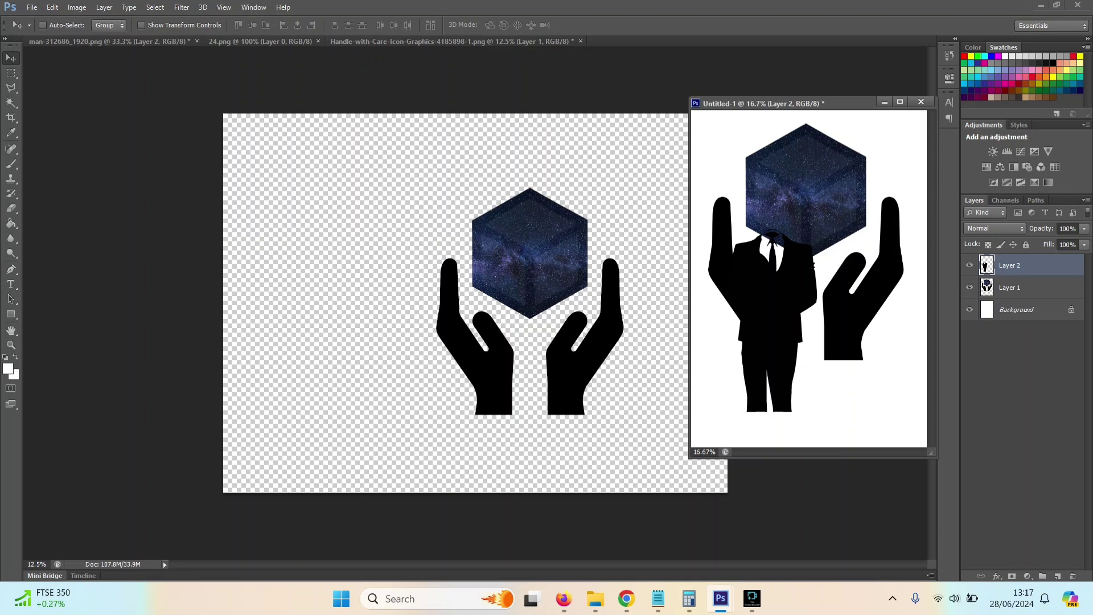
pyautogui.click(970, 265)
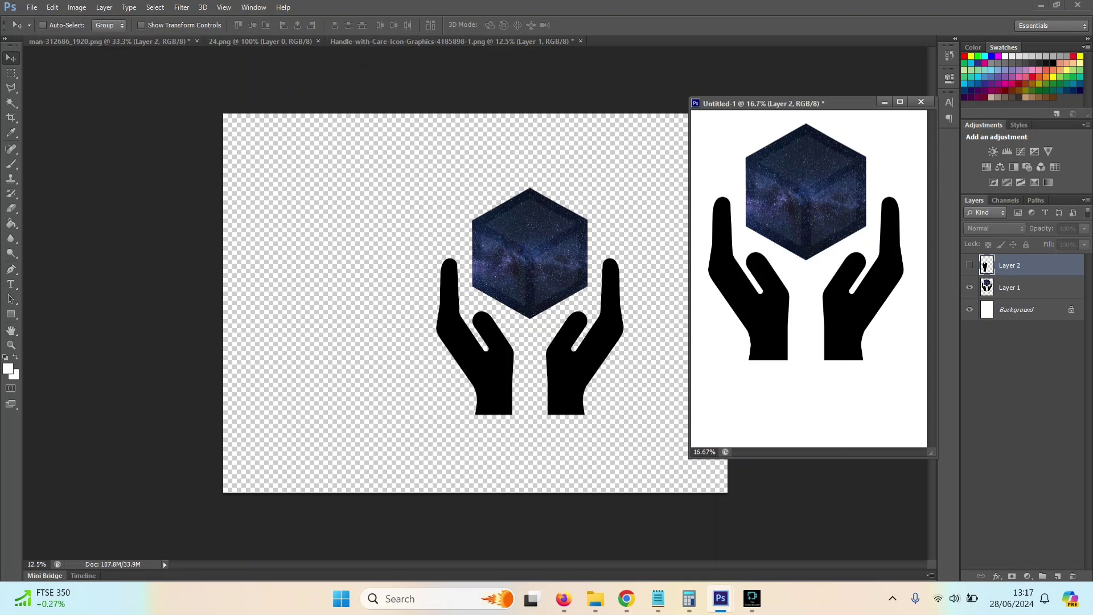
# Copy the enlarged suited man into Untitled-1, centred below the cube, and dock the Untitled-1 window with the other documents
pyautogui.hotkey('ctrl', 'Tab')
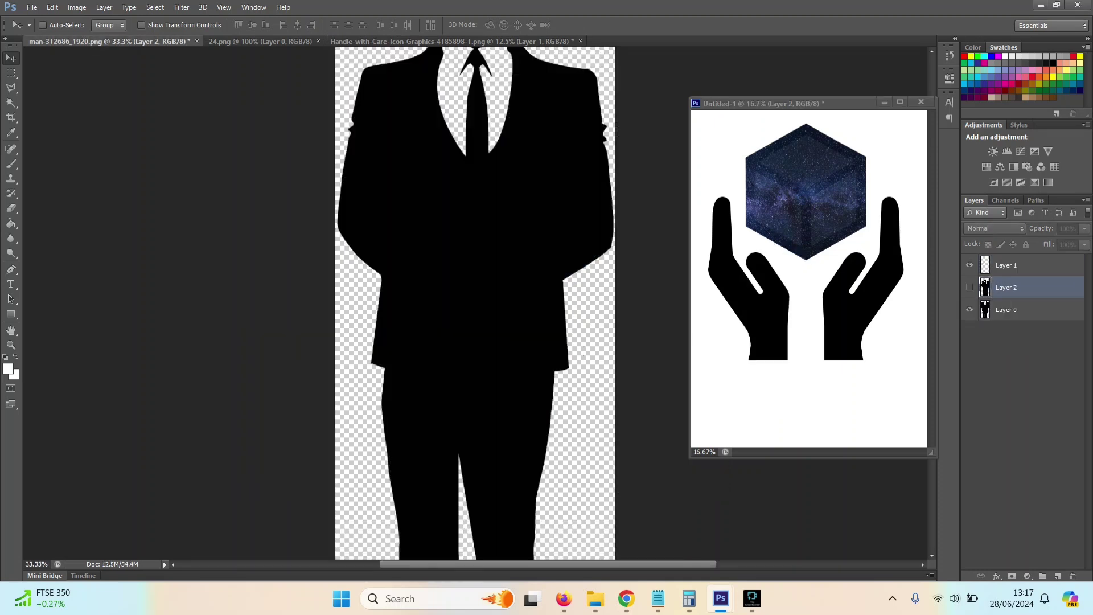
pyautogui.moveTo(473, 256); pyautogui.dragTo(811, 310)
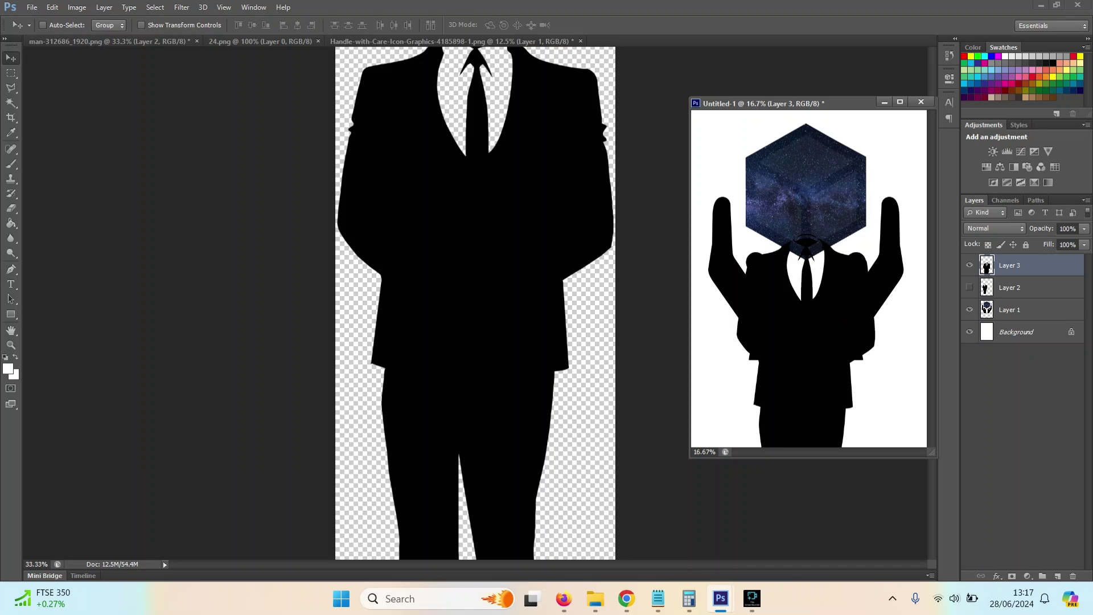
pyautogui.moveTo(757, 103); pyautogui.dragTo(581, 43)
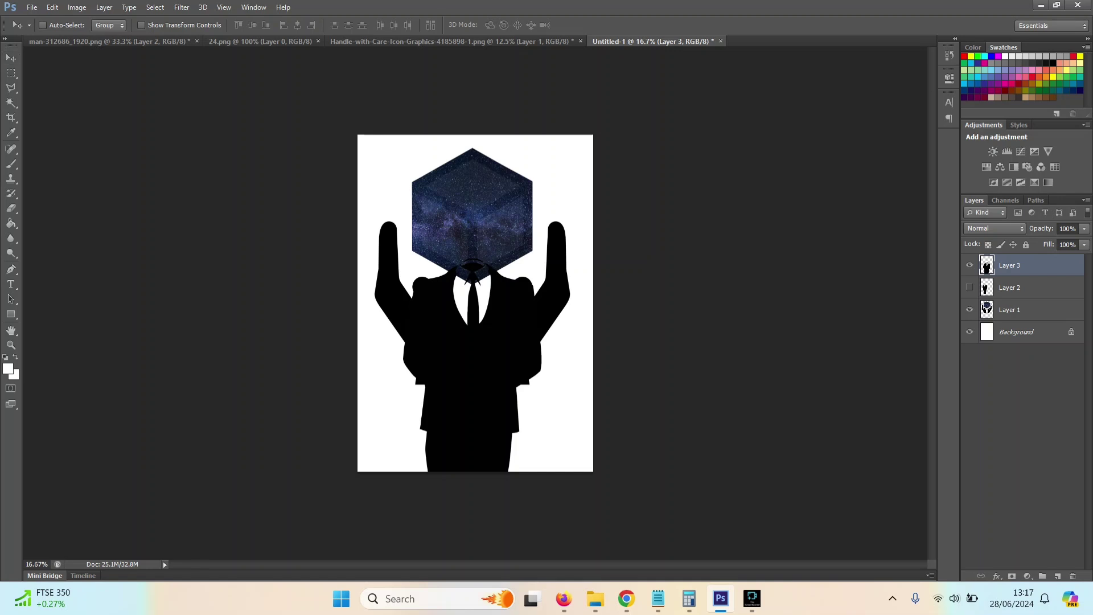
pyautogui.hotkey('ctrl', 't')
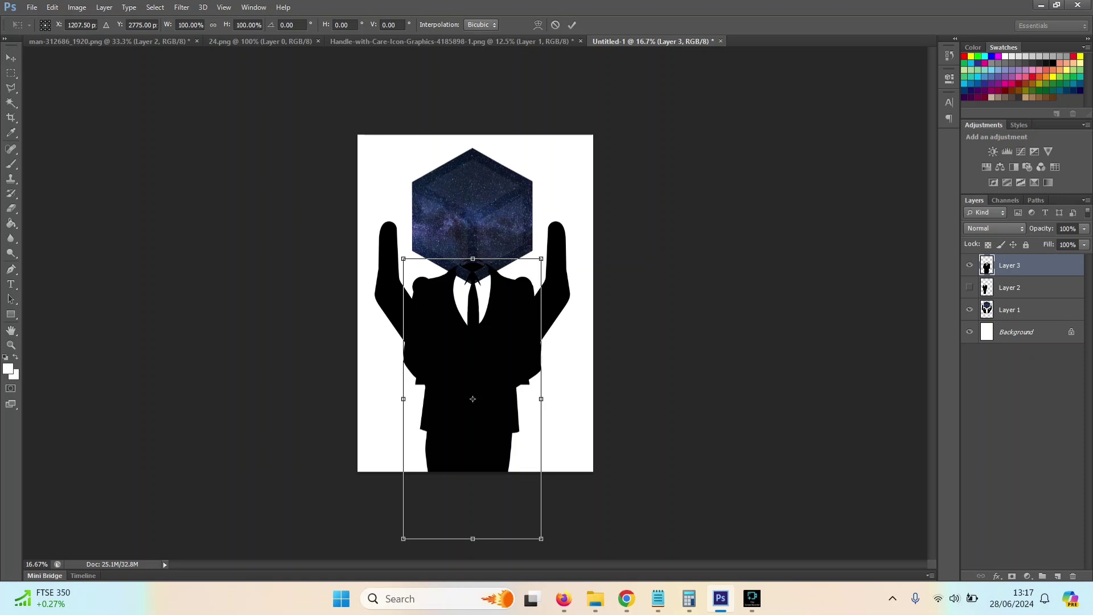
pyautogui.press('Return')
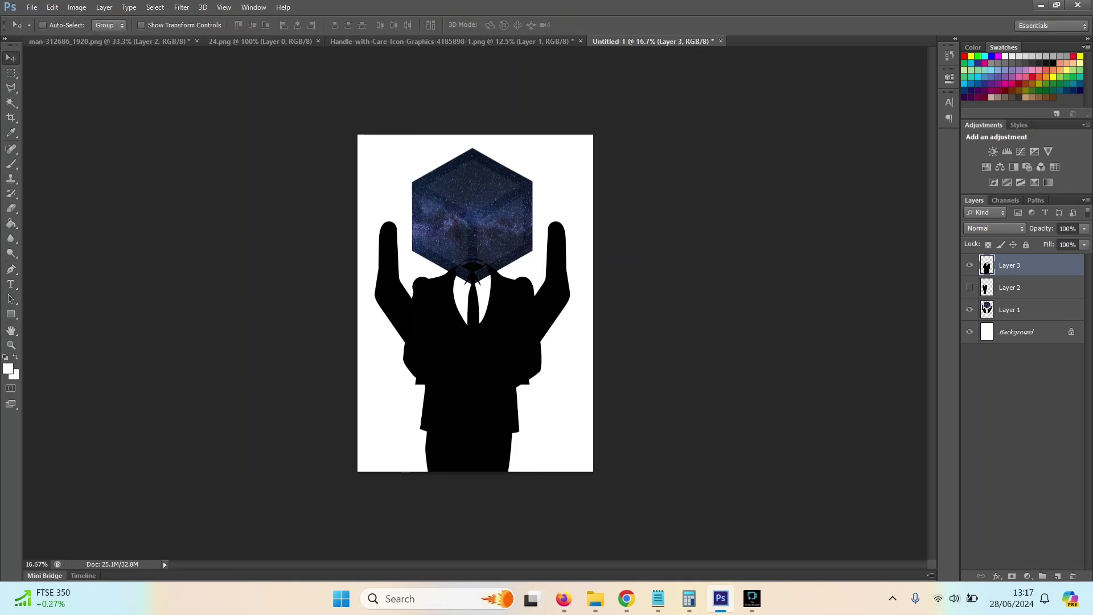
# Scale the hands-and-cube artwork on Layer 1 down to about 26.6% and centre it above the suited man's collar
pyautogui.click(1010, 310)
pyautogui.hotkey('ctrl', 't')
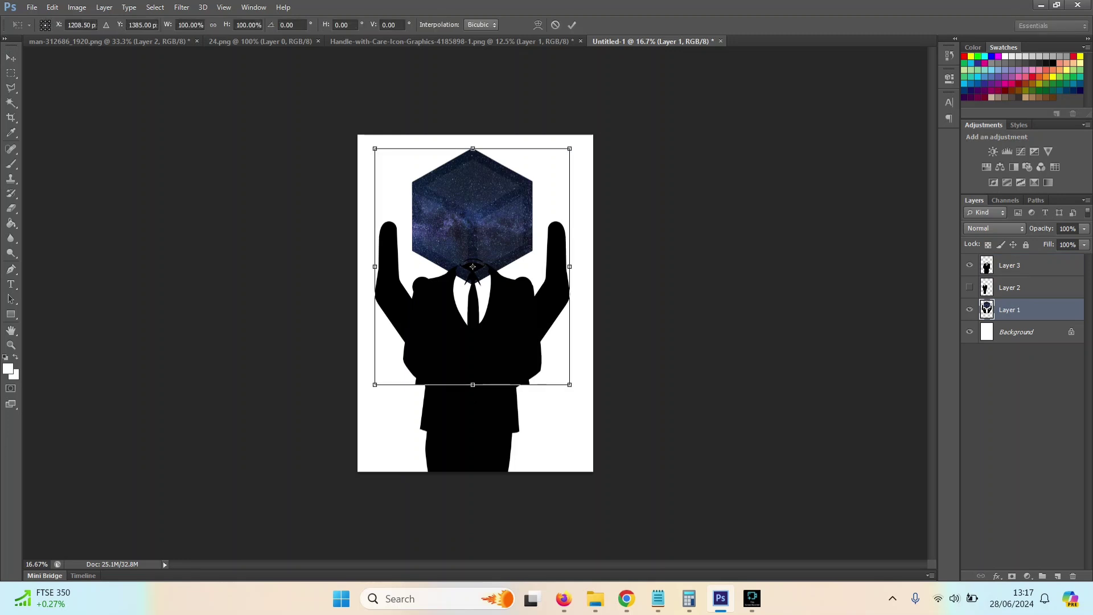
pyautogui.moveTo(570, 384); pyautogui.dragTo(432, 216)
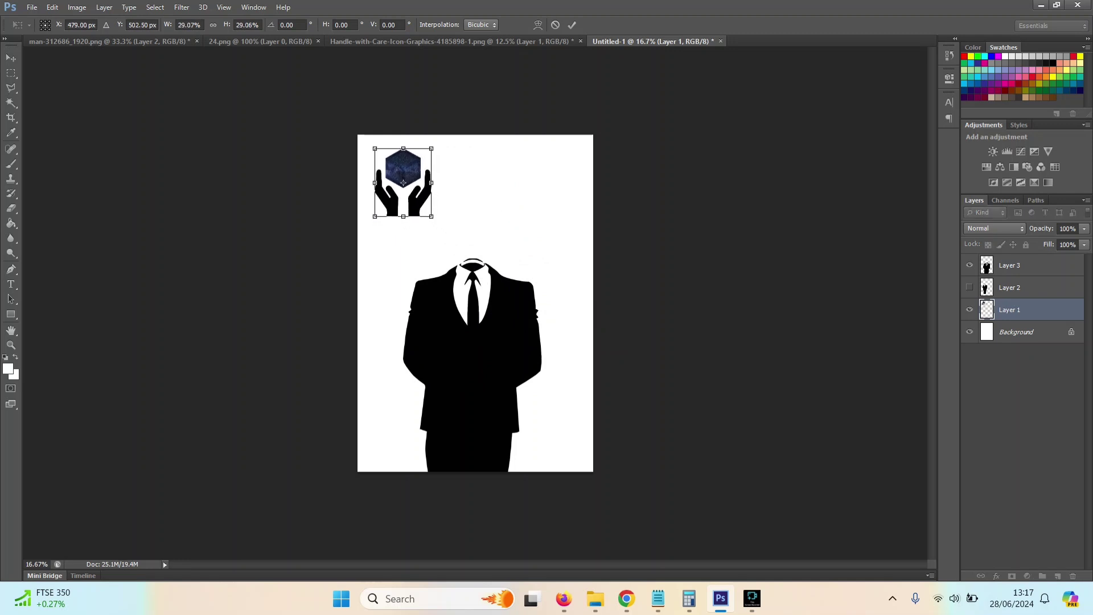
pyautogui.moveTo(403, 182); pyautogui.dragTo(472, 230)
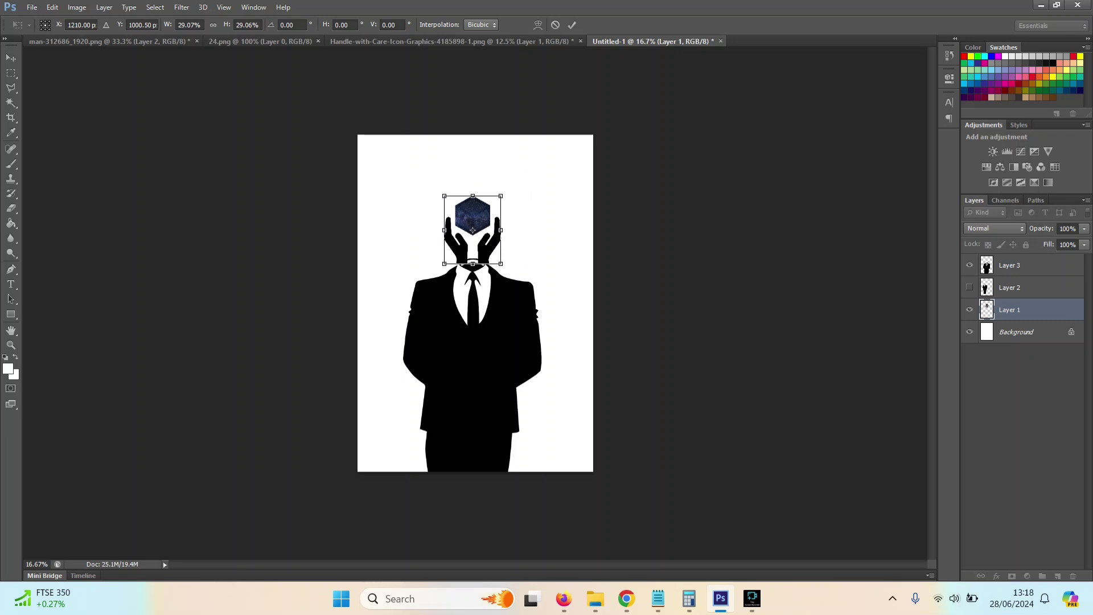
pyautogui.moveTo(501, 264); pyautogui.dragTo(474, 198)
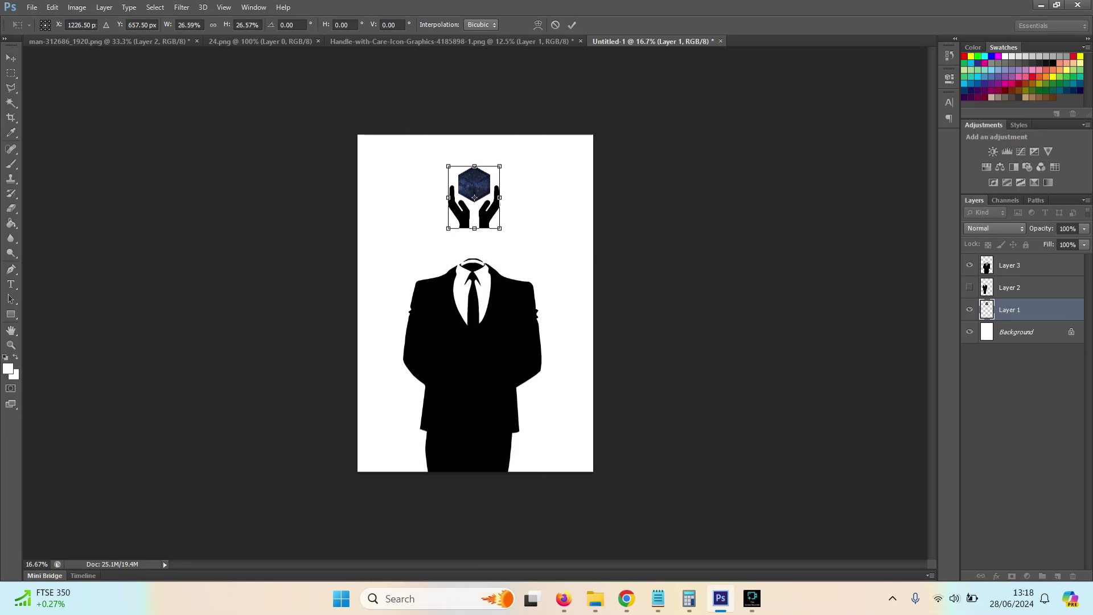
pyautogui.press('v')
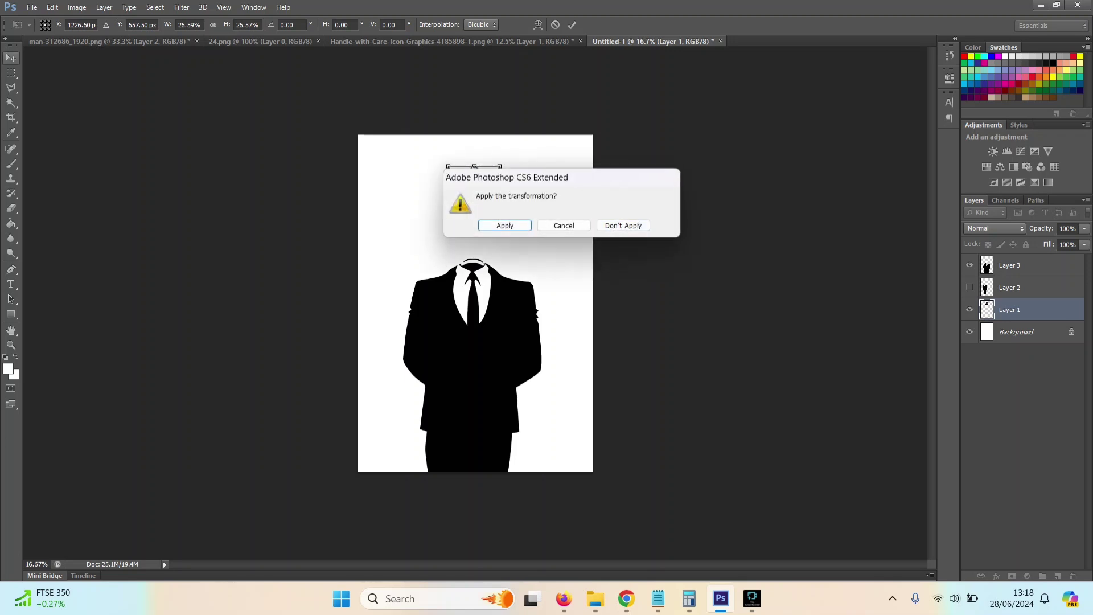
pyautogui.press('Return')
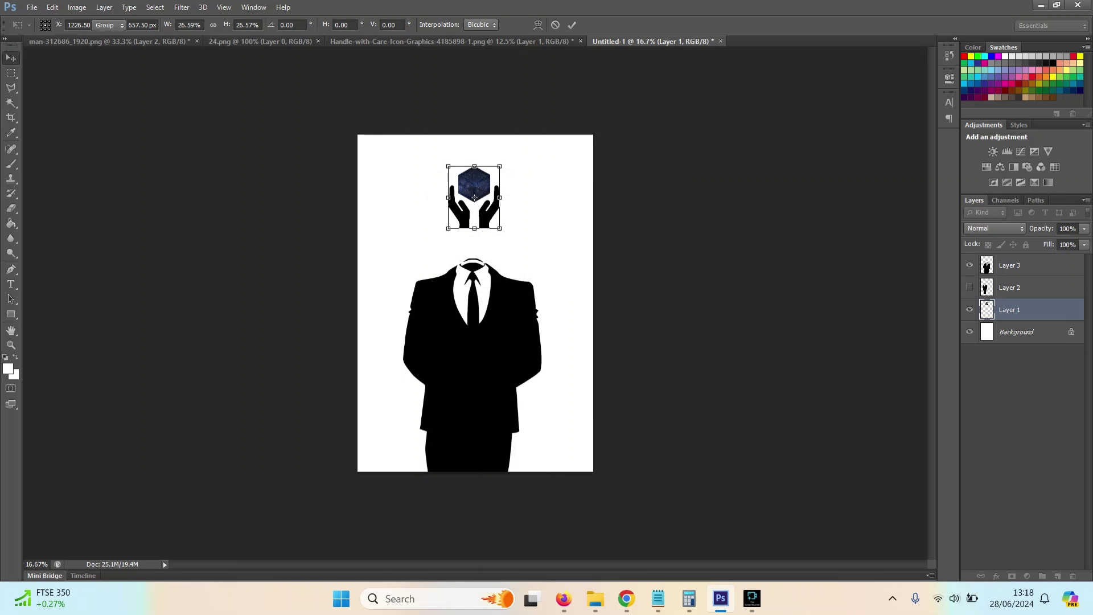
pyautogui.press('Return')
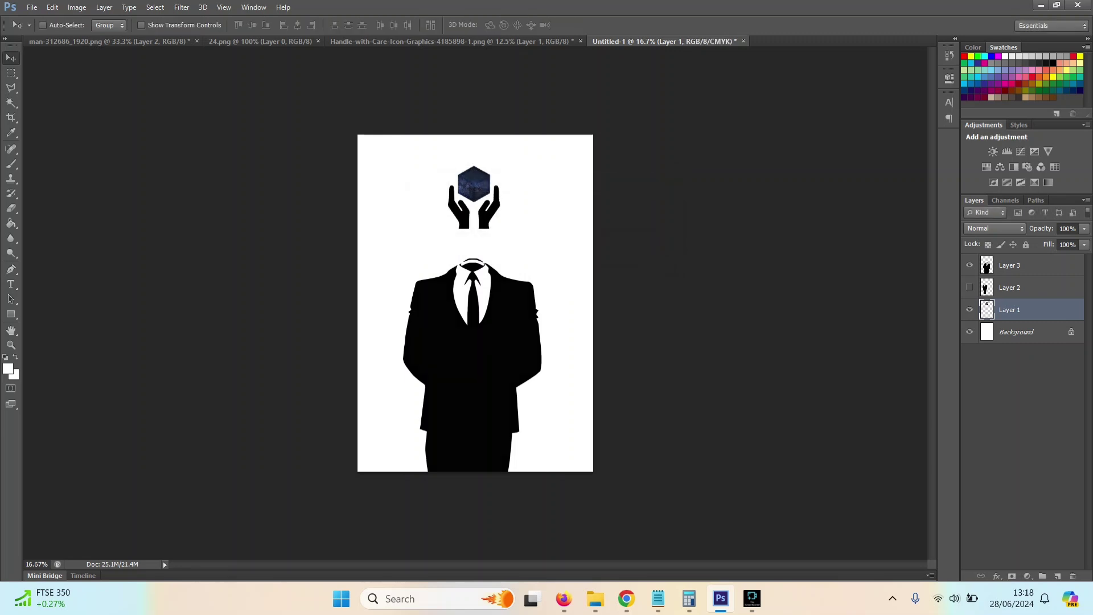
pyautogui.hotkey('ctrl', 't')
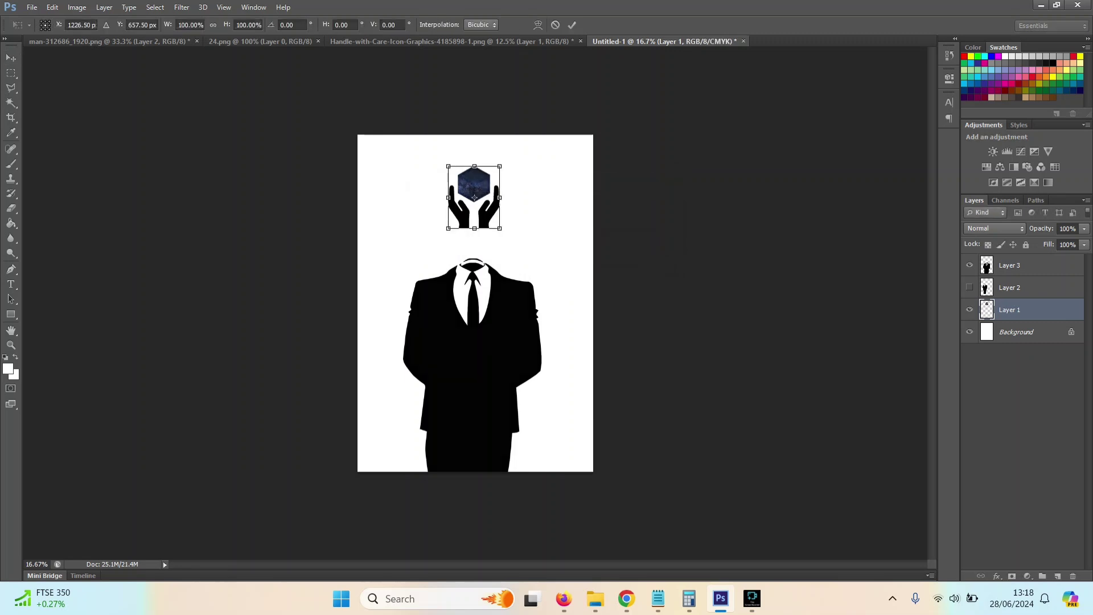
pyautogui.press('Return')
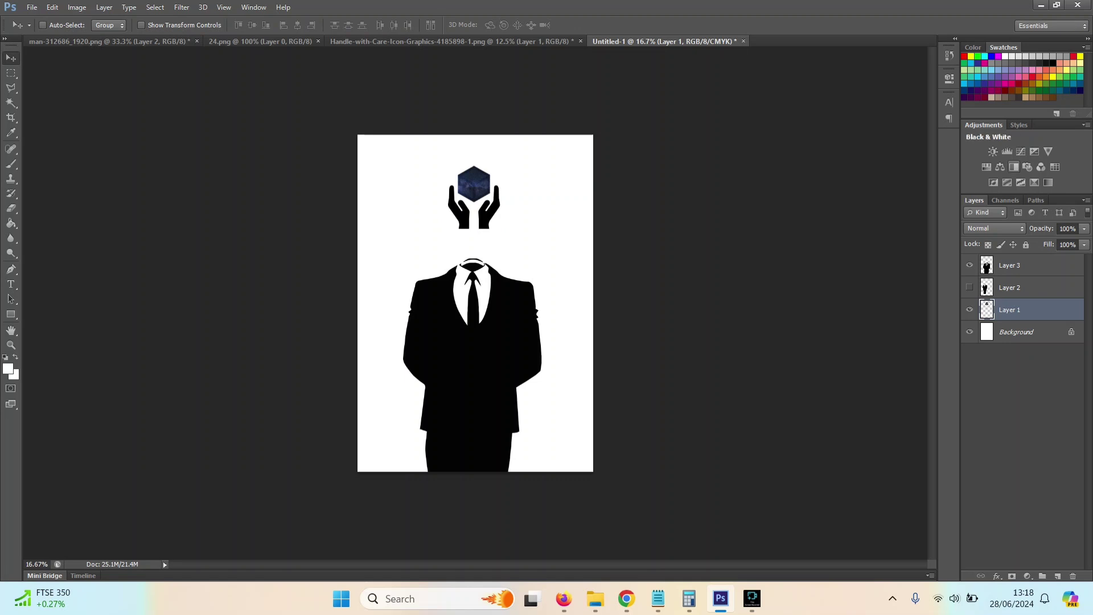
# Enlarge the suited man on Layer 3 to about 124% and centre him just below the hands-and-cube artwork
pyautogui.click(1009, 265)
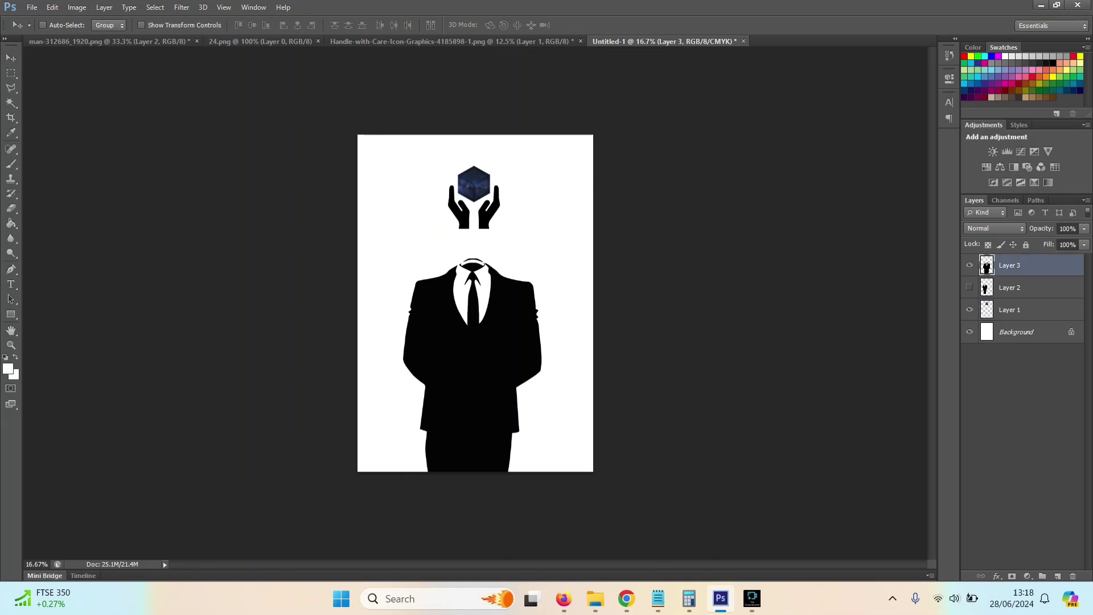
pyautogui.hotkey('ctrl', 't')
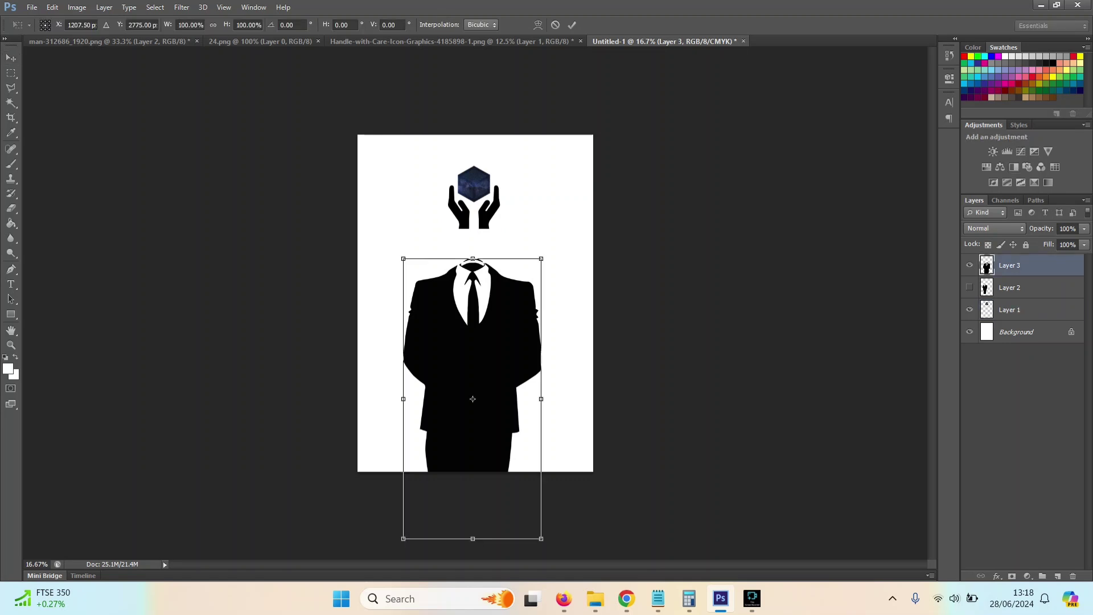
pyautogui.moveTo(541, 258); pyautogui.dragTo(574, 191)
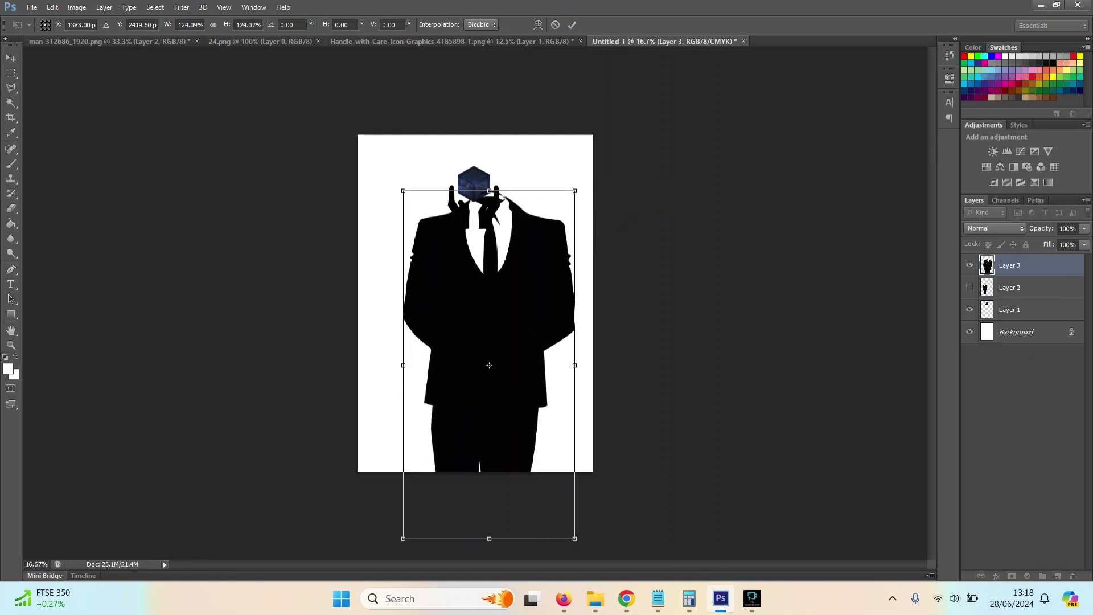
pyautogui.moveTo(466, 319); pyautogui.dragTo(450, 362)
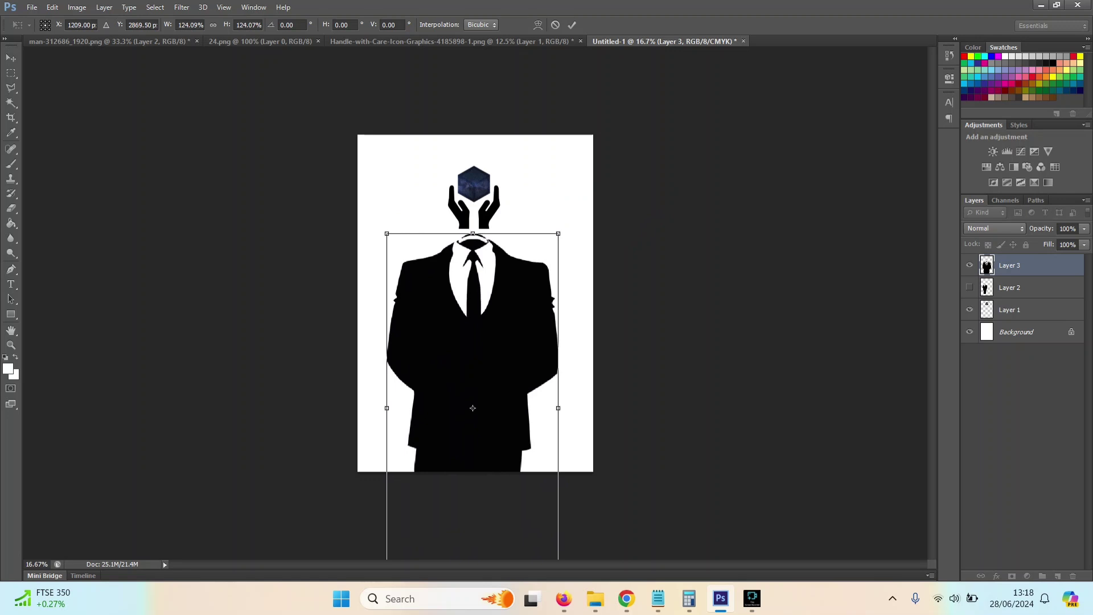
pyautogui.press('v')
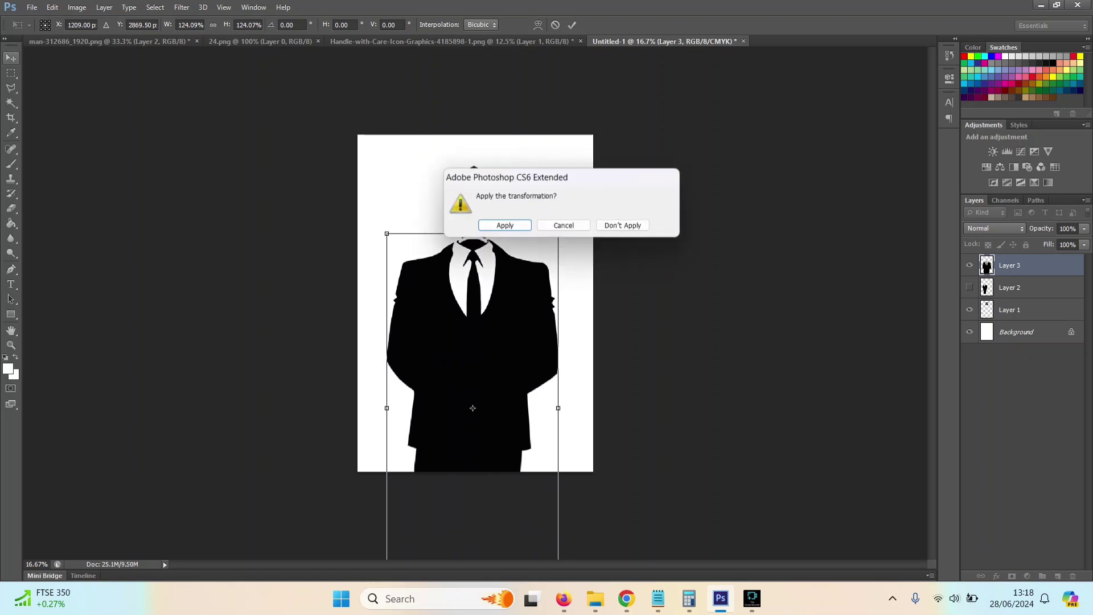
pyautogui.press('Return')
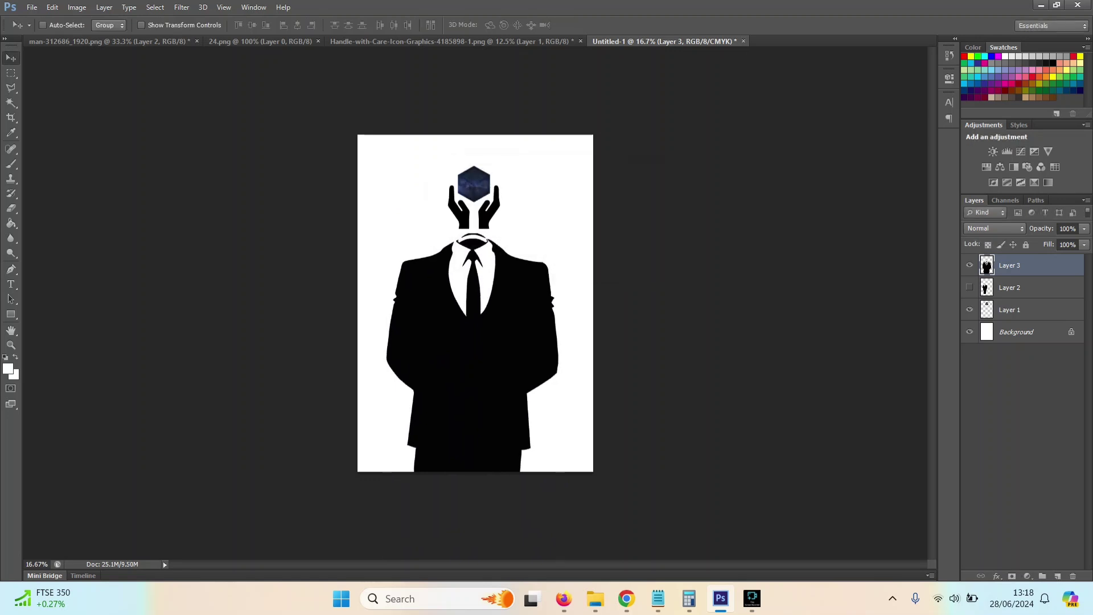
pyautogui.hotkey('ctrl', 't')
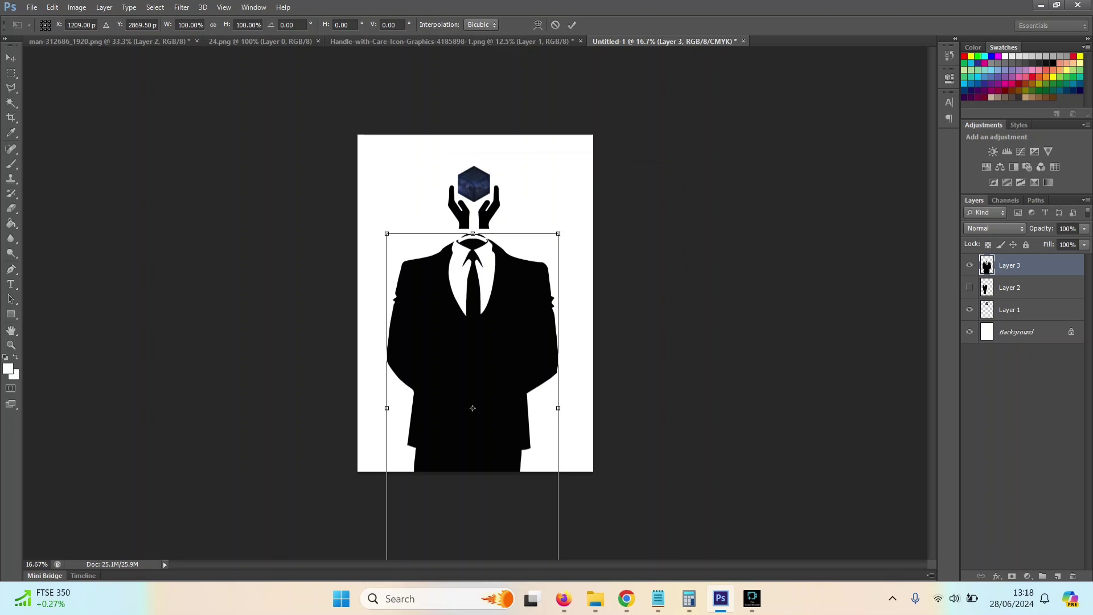
pyautogui.press('Return')
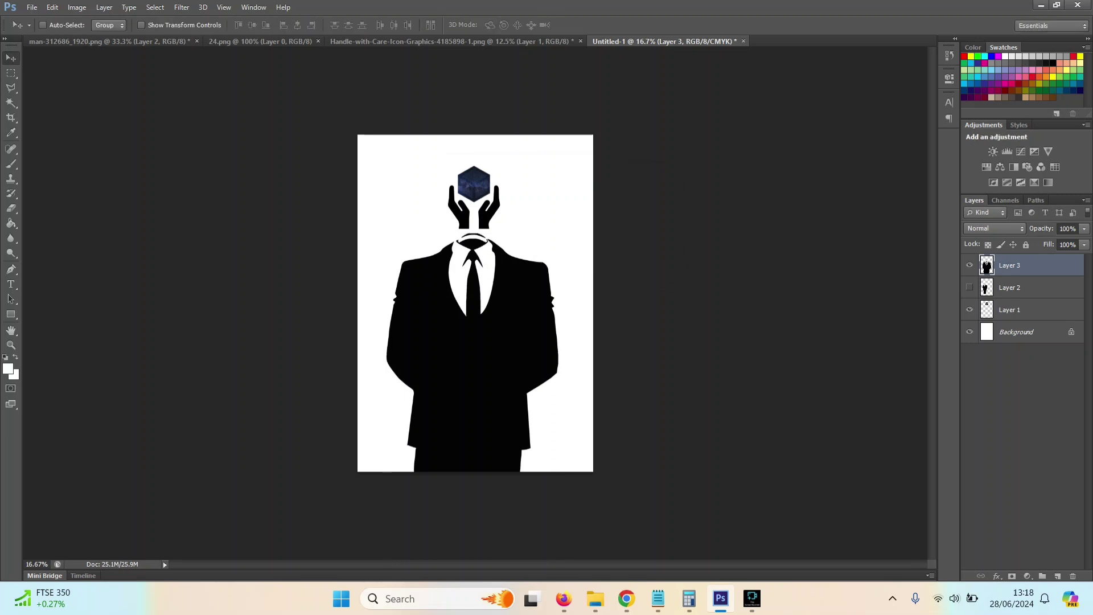
# Transform the hands-and-cube artwork to about 80% width and 132% height, lowering it so the wrists overlap the man's collar
pyautogui.click(1010, 309)
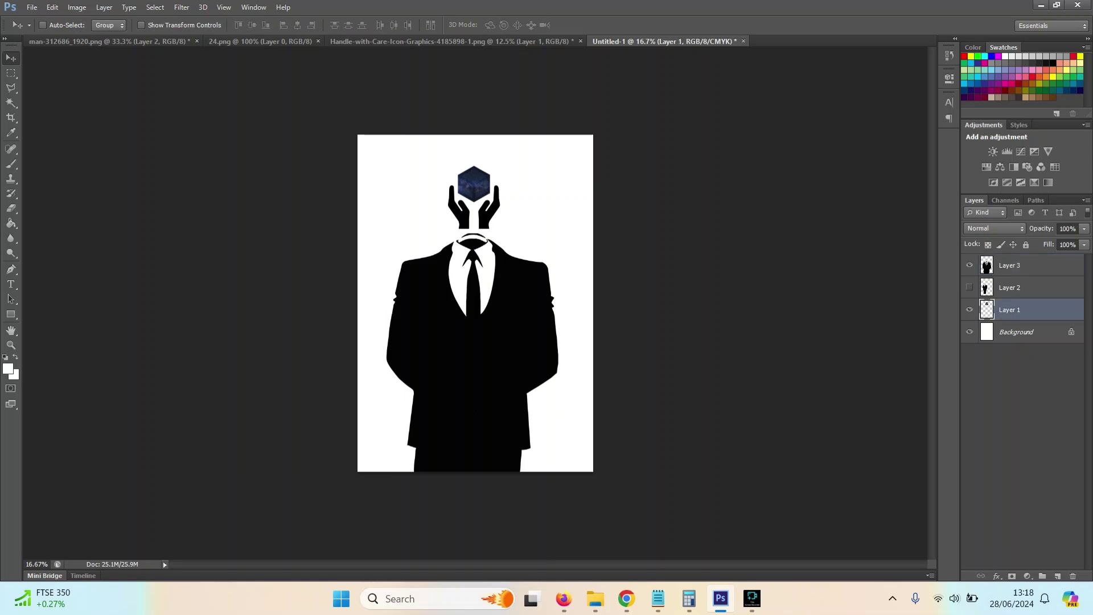
pyautogui.hotkey('ctrl', 't')
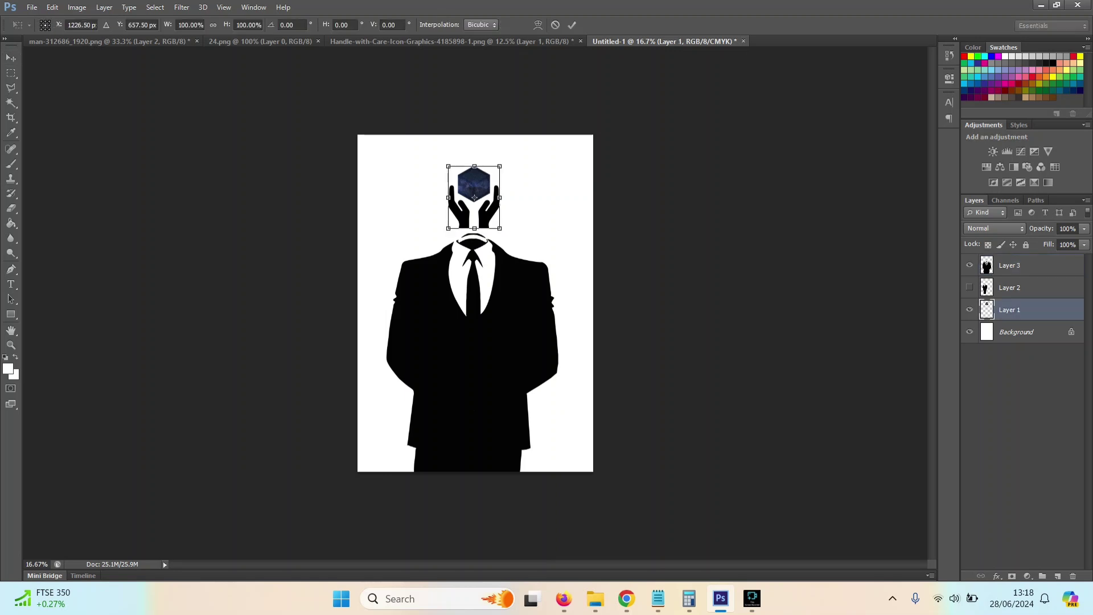
pyautogui.moveTo(475, 167); pyautogui.dragTo(475, 146)
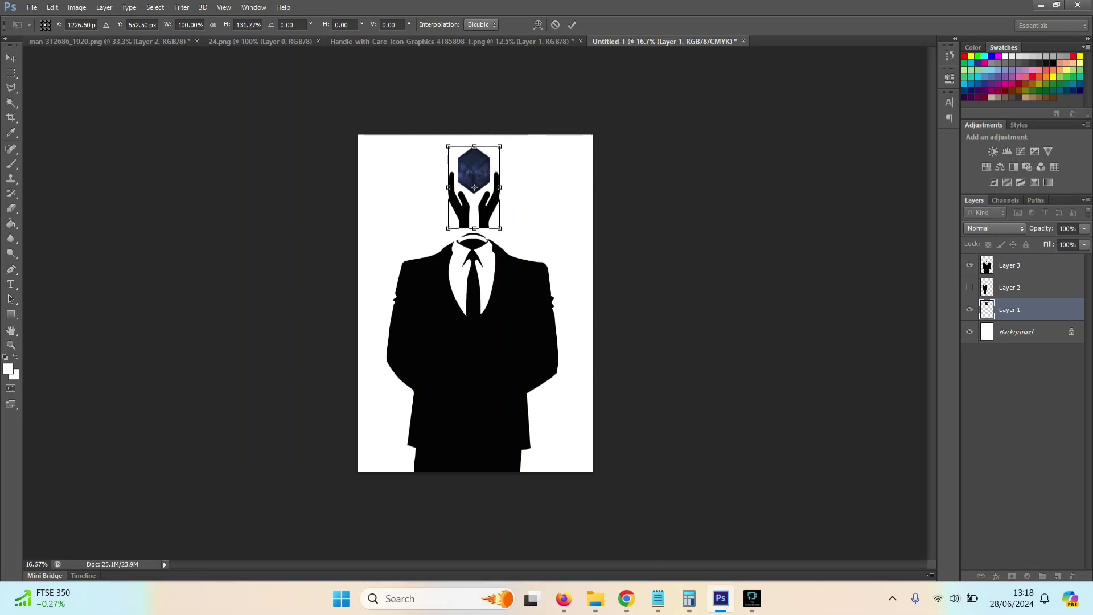
pyautogui.moveTo(500, 187); pyautogui.dragTo(472, 203)
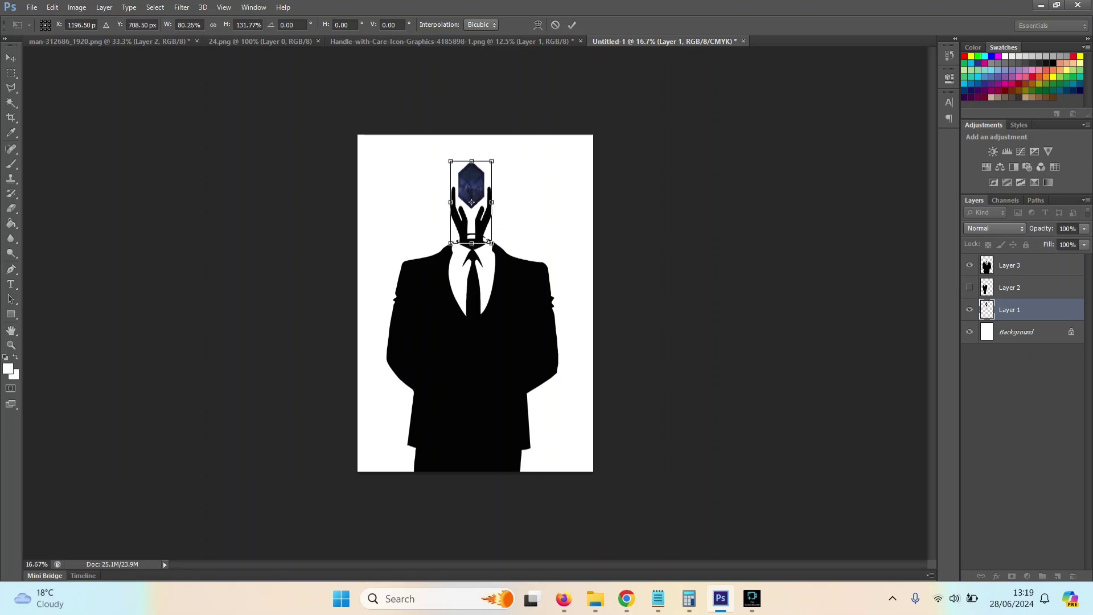
pyautogui.press('v')
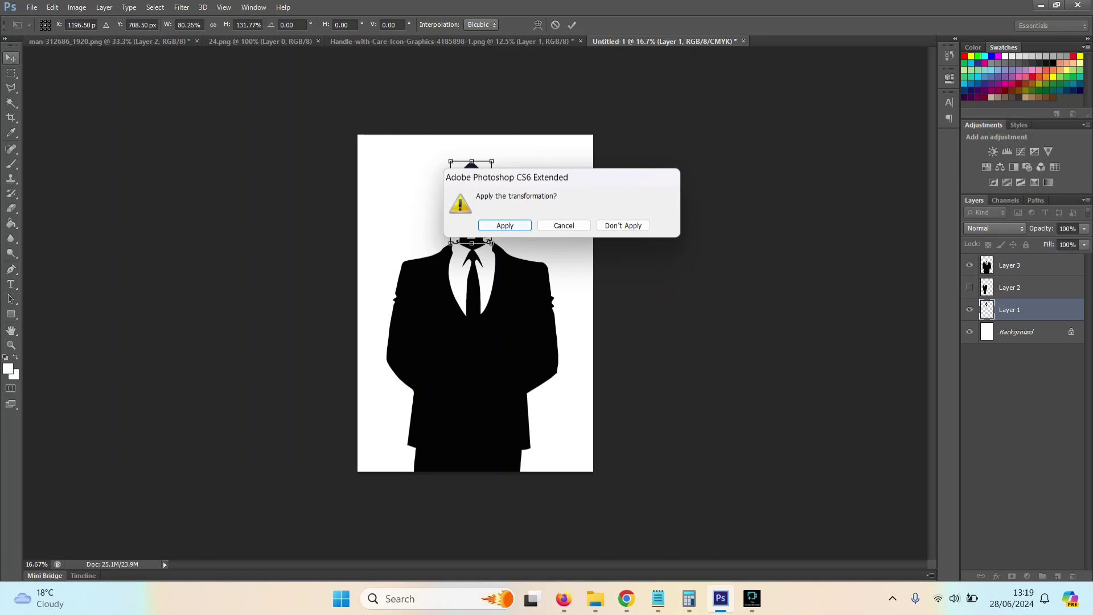
pyautogui.press('Return')
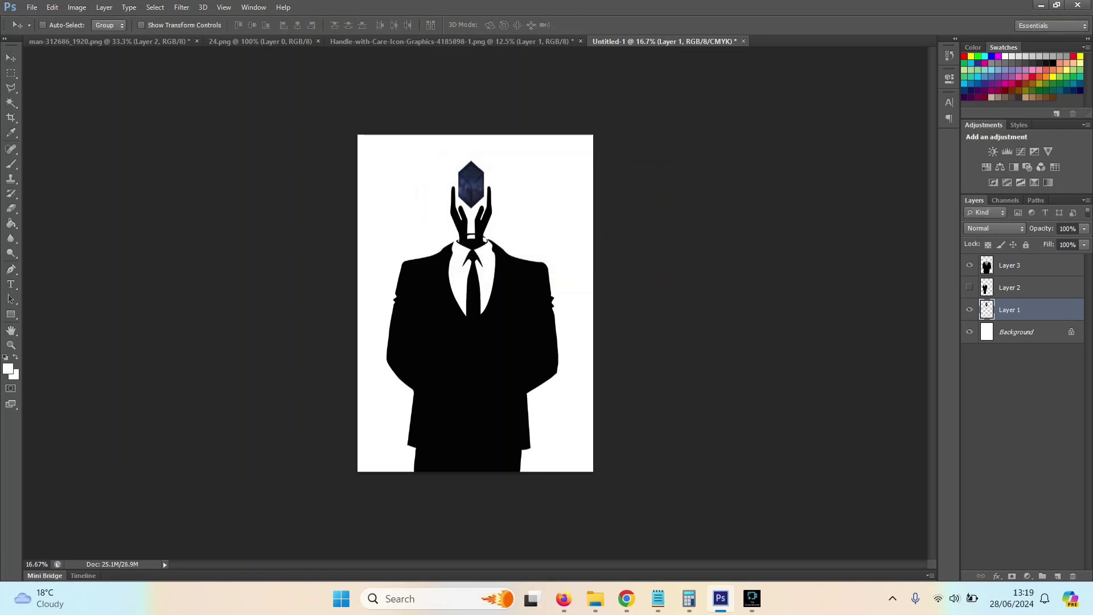
# Widen the hands-and-cube artwork to about 116% and centre it over the man's neck
pyautogui.hotkey('ctrl', 't')
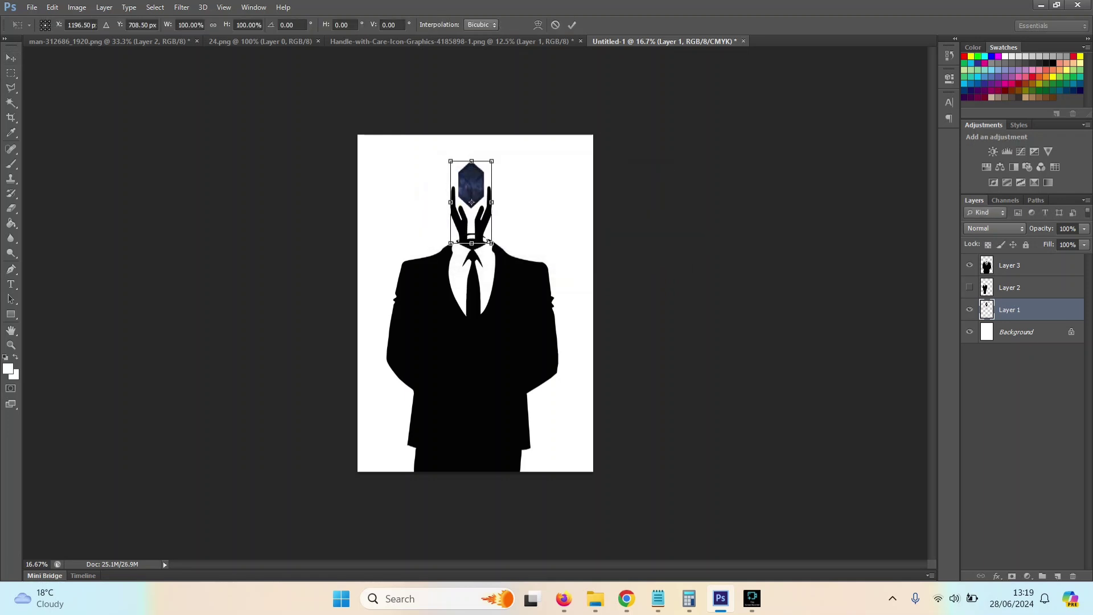
pyautogui.moveTo(491, 202); pyautogui.dragTo(496, 202)
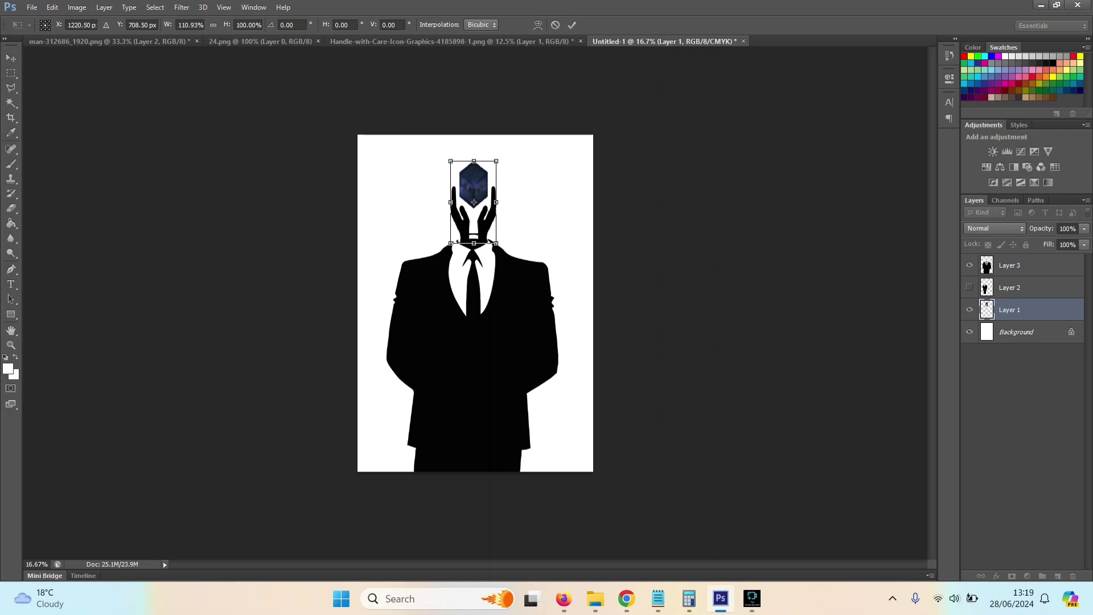
pyautogui.moveTo(451, 202); pyautogui.dragTo(474, 204)
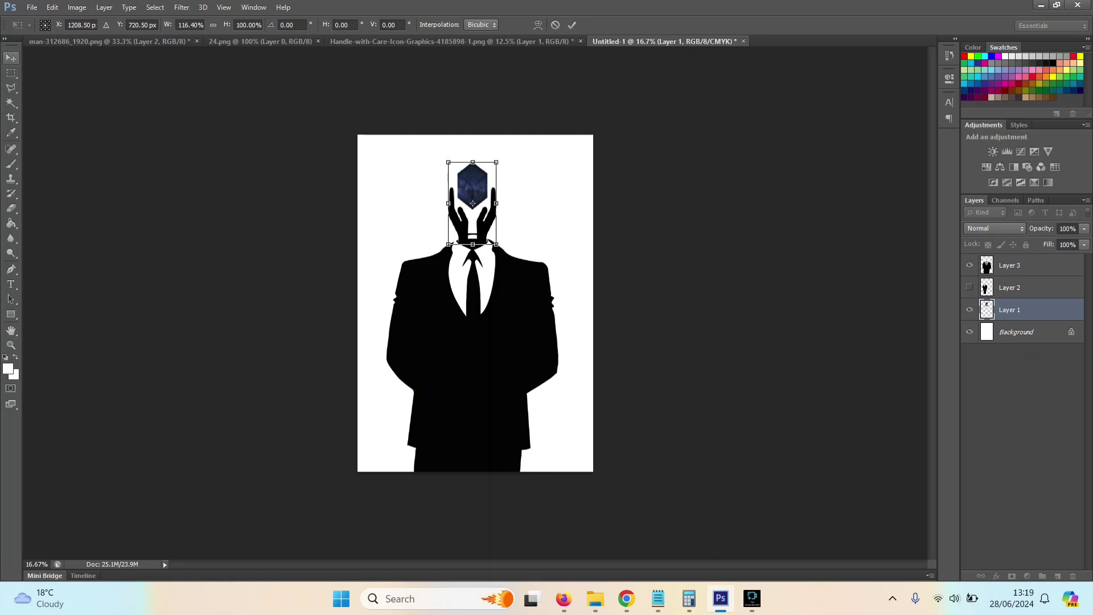
pyautogui.click(11, 57)
pyautogui.click(521, 225)
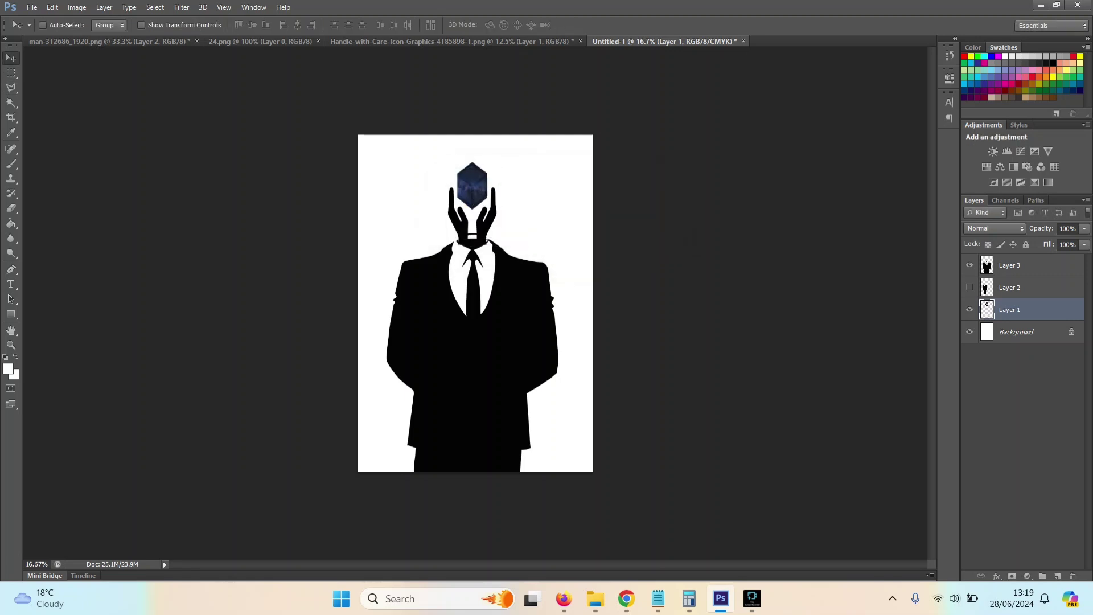
# Fine-tune the hands-and-cube artwork to about 107% width and 99.5% height so the wrists span the collar opening
pyautogui.press('z')
pyautogui.moveTo(465, 259); pyautogui.dragTo(532, 259)
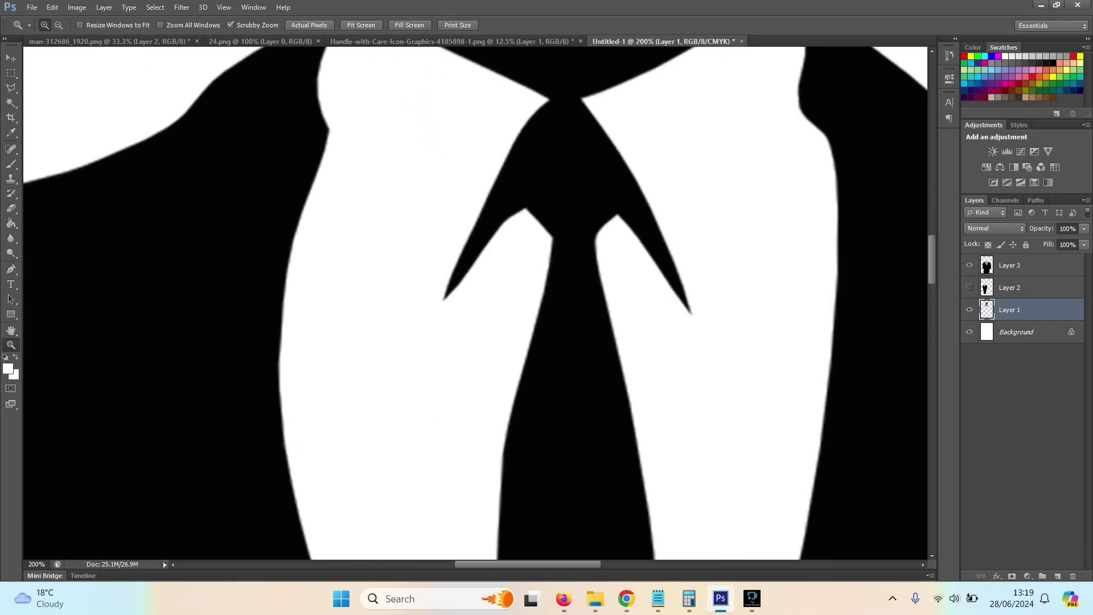
pyautogui.hotkey('ctrl', '-')
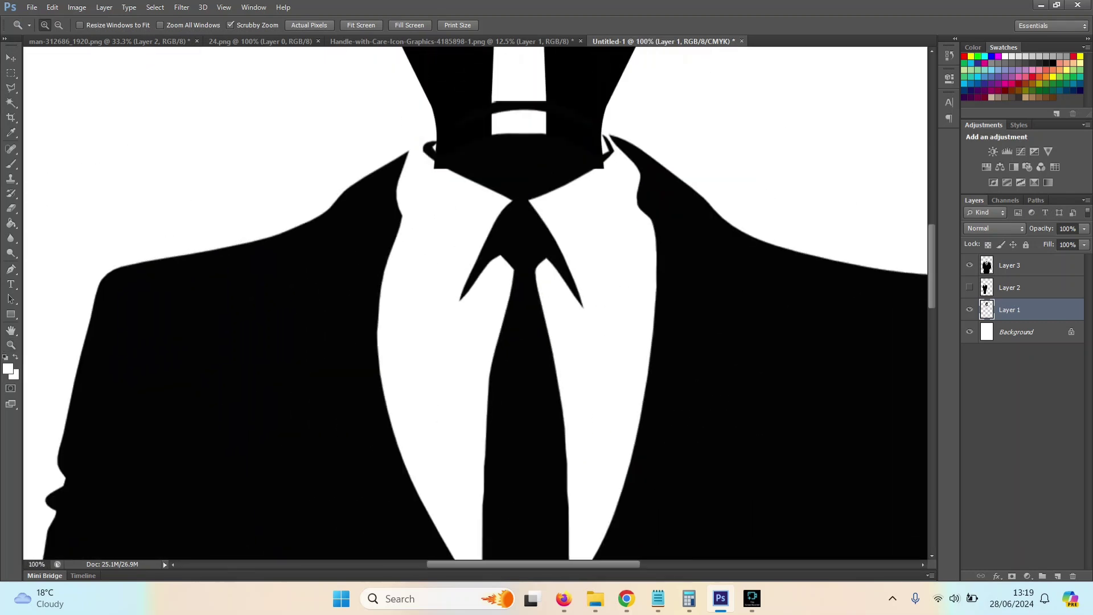
pyautogui.hotkey('ctrl', 't')
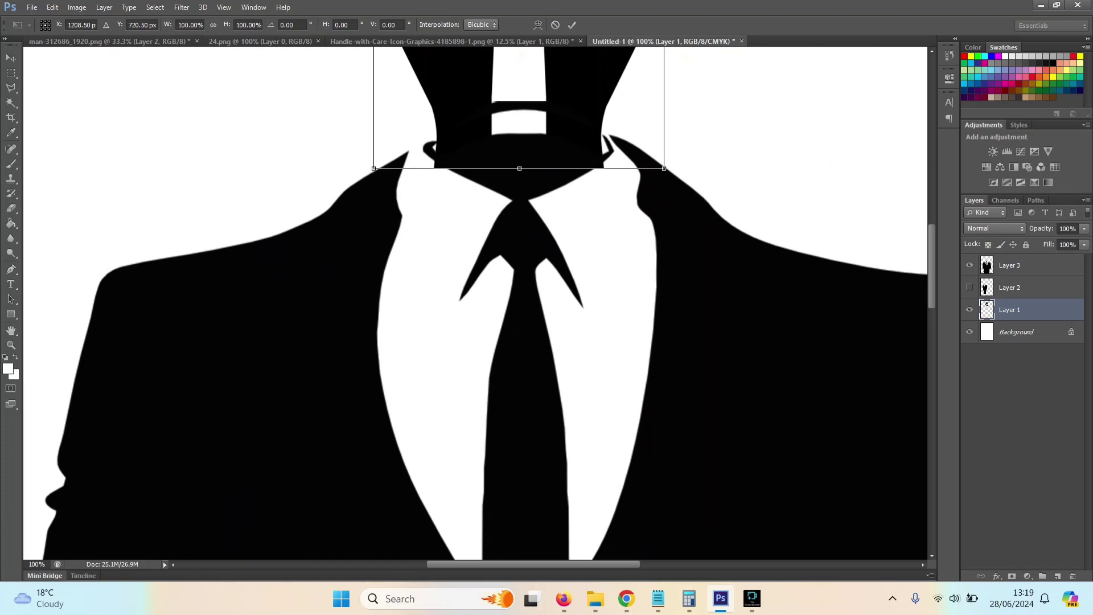
pyautogui.moveTo(373, 169); pyautogui.dragTo(366, 167)
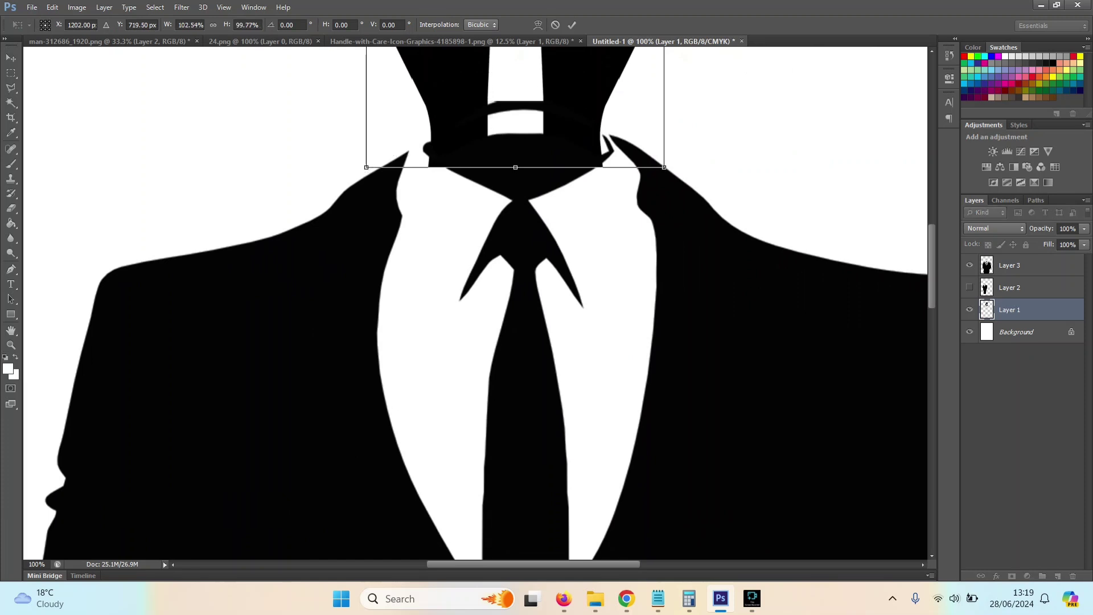
pyautogui.moveTo(664, 167); pyautogui.dragTo(672, 167)
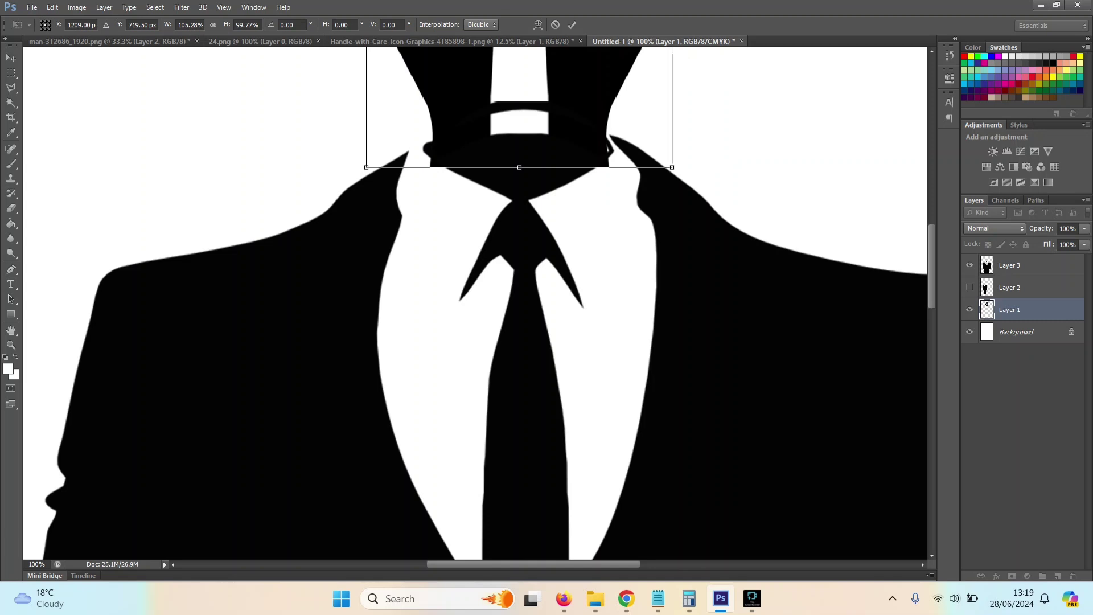
pyautogui.moveTo(367, 167); pyautogui.dragTo(361, 167)
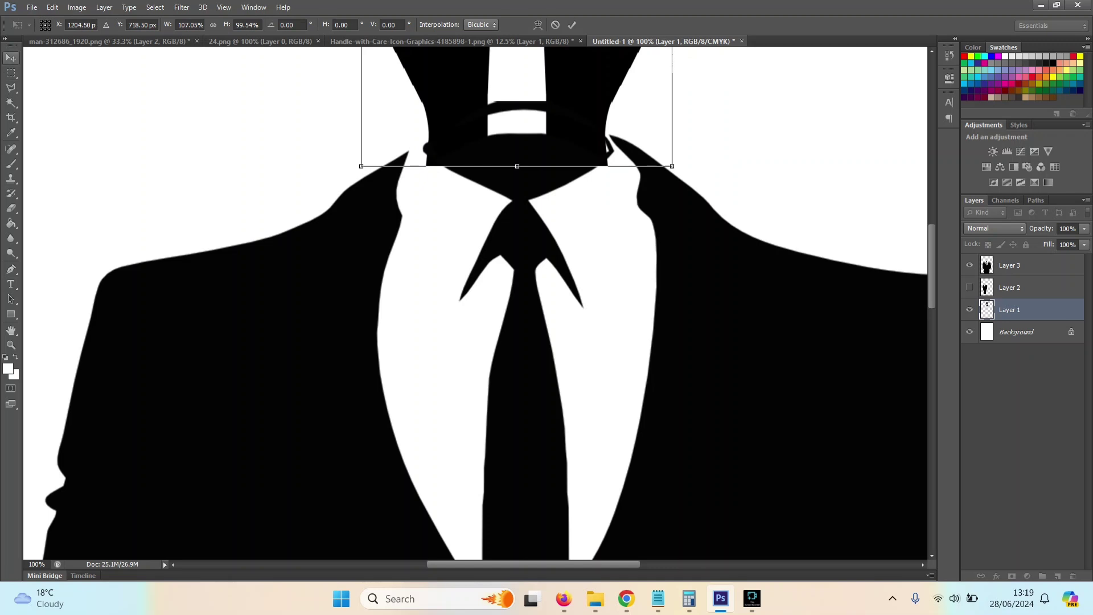
pyautogui.hotkey('ctrl', 's')
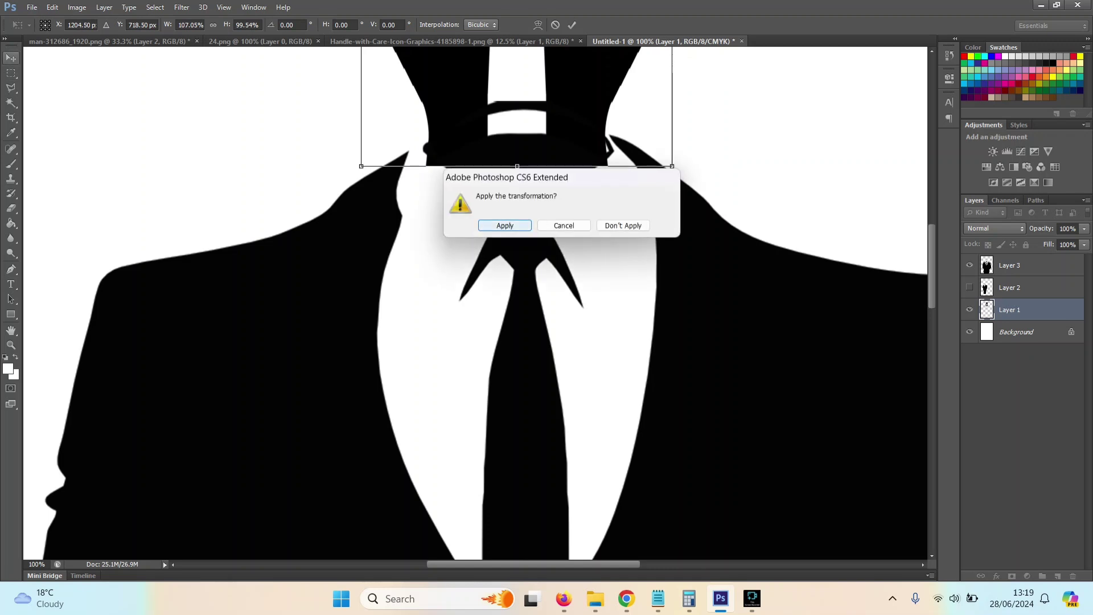
pyautogui.click(505, 226)
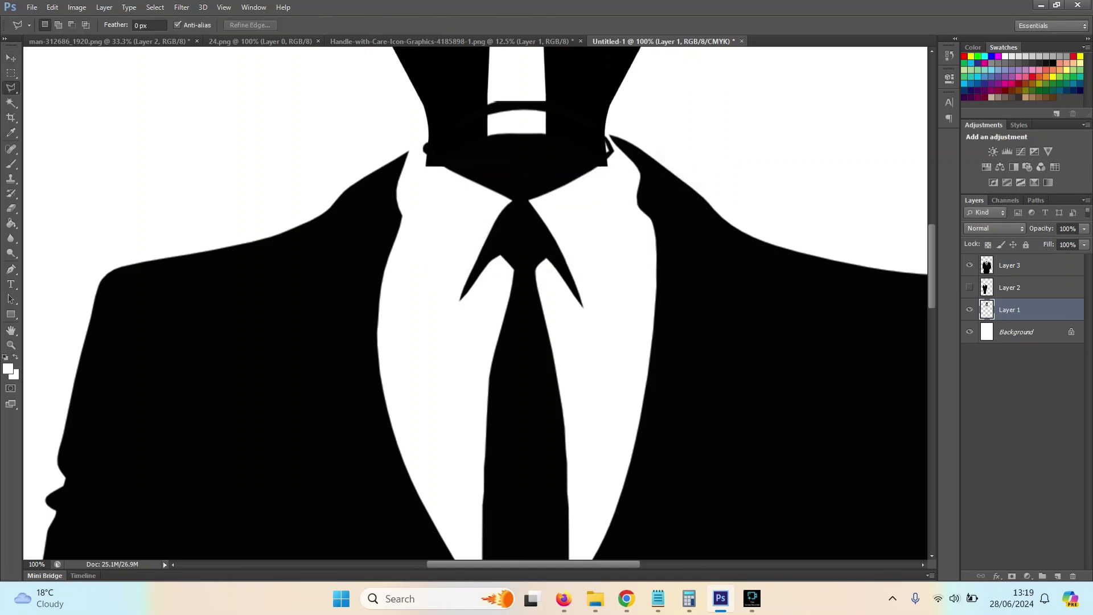
# Cut away the corner of the hands artwork's wrist that overlaps the left shirt collar with a polygonal lasso selection
pyautogui.click(425, 153)
pyautogui.click(425, 153)
pyautogui.click(461, 176)
pyautogui.click(377, 210)
pyautogui.click(366, 144)
pyautogui.press('Delete')
pyautogui.hotkey('ctrl', 'd')
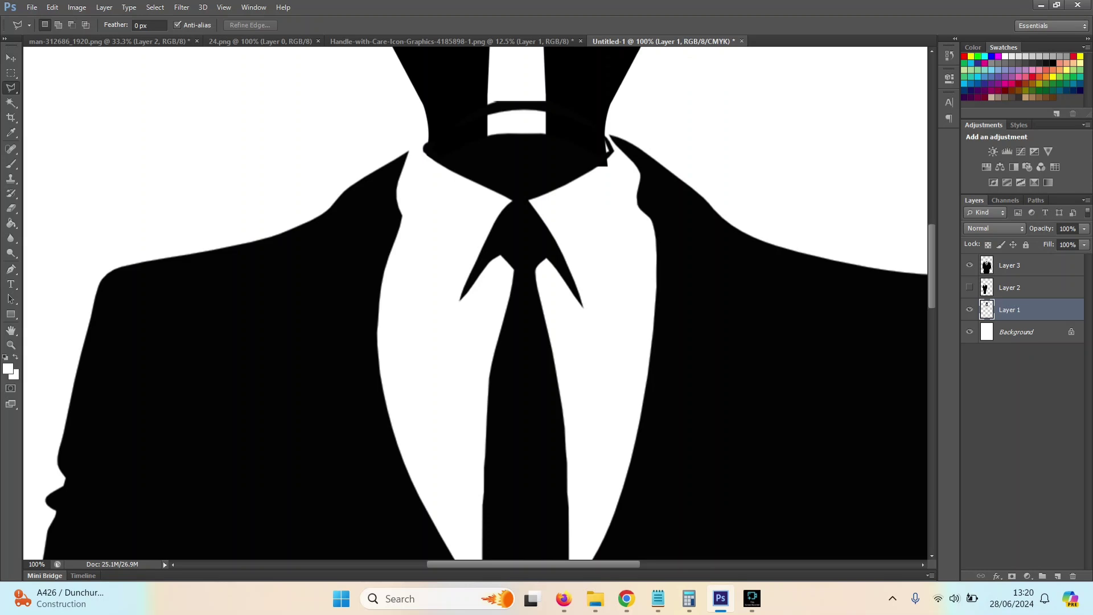
# Cut away the wrist corner that overlaps the right shirt collar with a polygonal lasso selection, and clear the selection
pyautogui.click(636, 116)
pyautogui.click(596, 172)
pyautogui.click(686, 222)
pyautogui.click(727, 140)
pyautogui.click(637, 117)
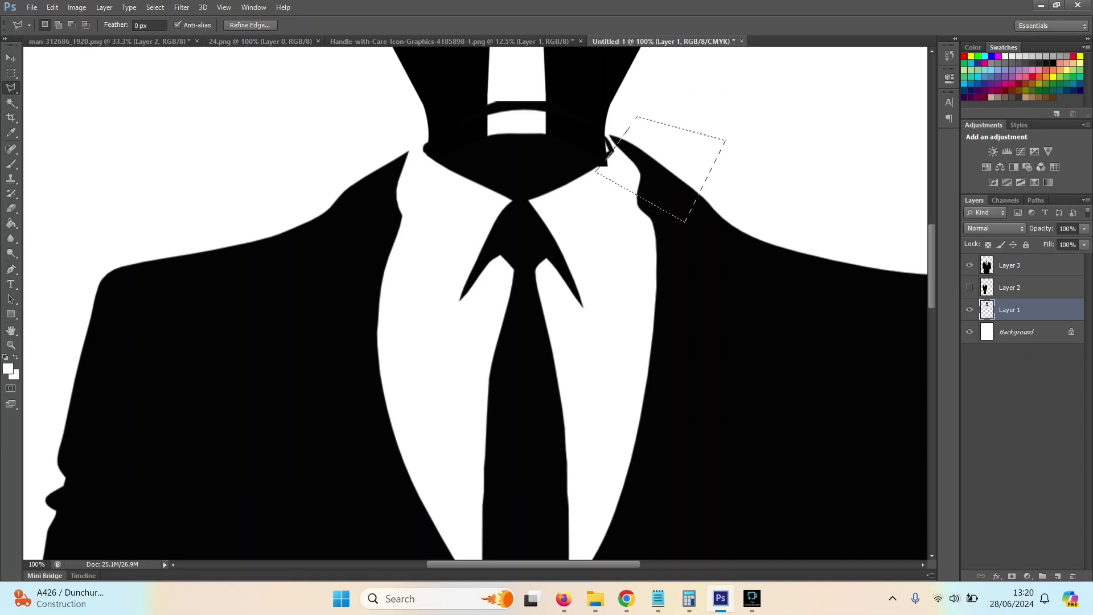
pyautogui.hotkey('ctrl', 'd')
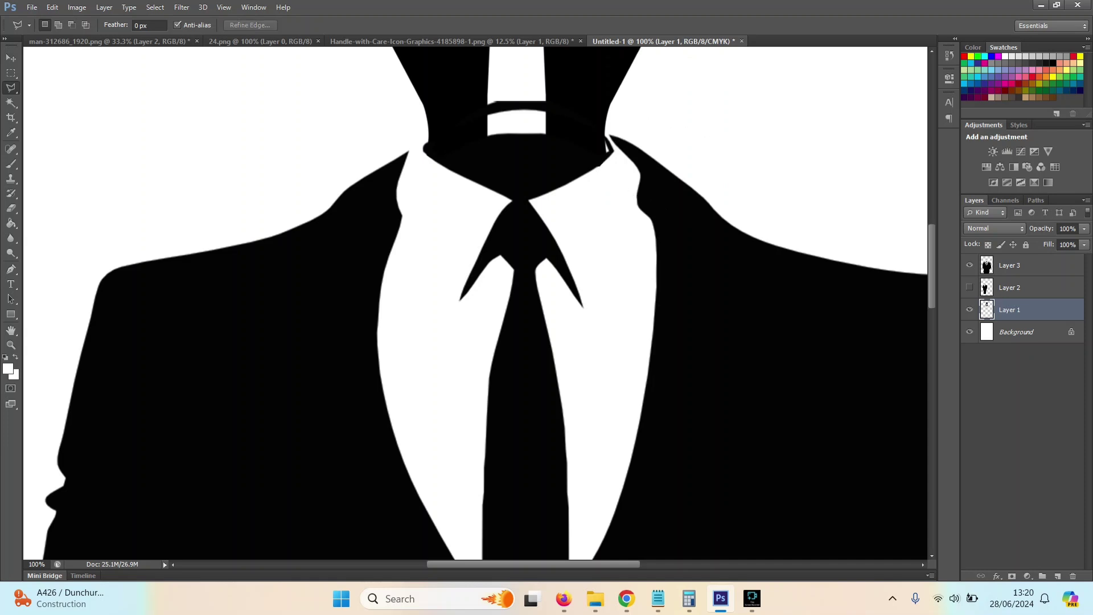
# Move the hands-and-cube artwork on Layer 1 straight up so the wrists end just above the man's collar
pyautogui.hotkey('ctrl', '-')
pyautogui.hotkey('ctrl', '-')
pyautogui.hotkey('ctrl', '-')
pyautogui.hotkey('ctrl', '-')
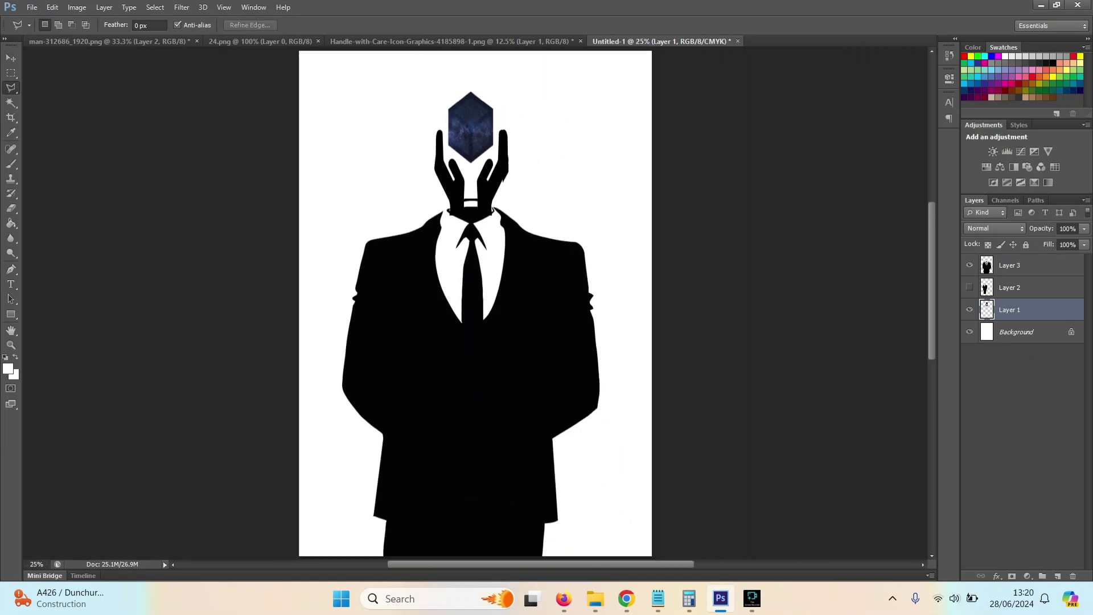
pyautogui.hotkey('ctrl', '-')
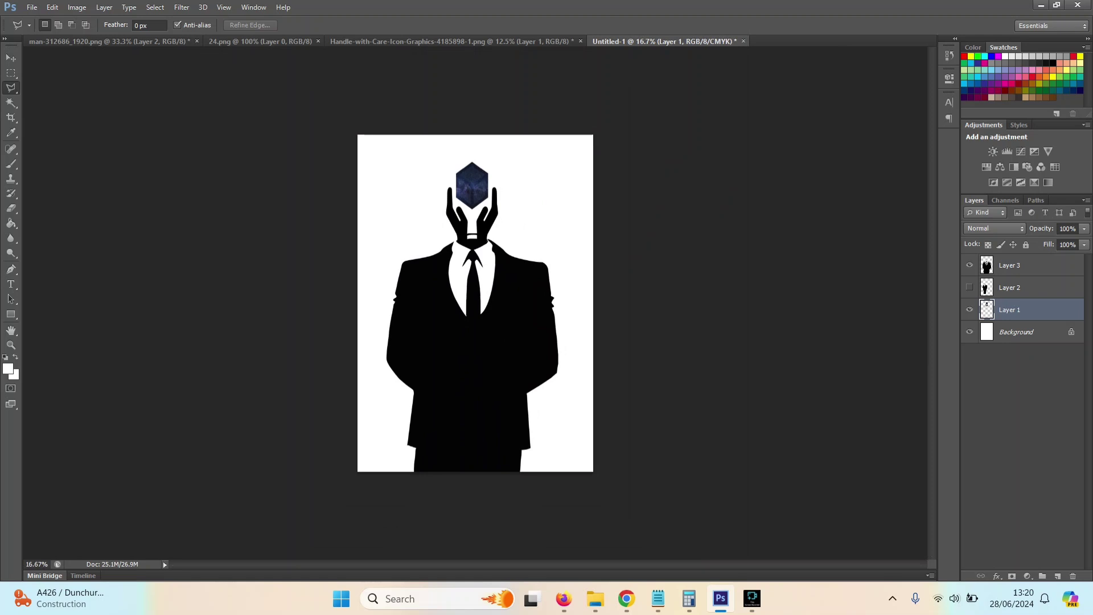
pyautogui.press('v')
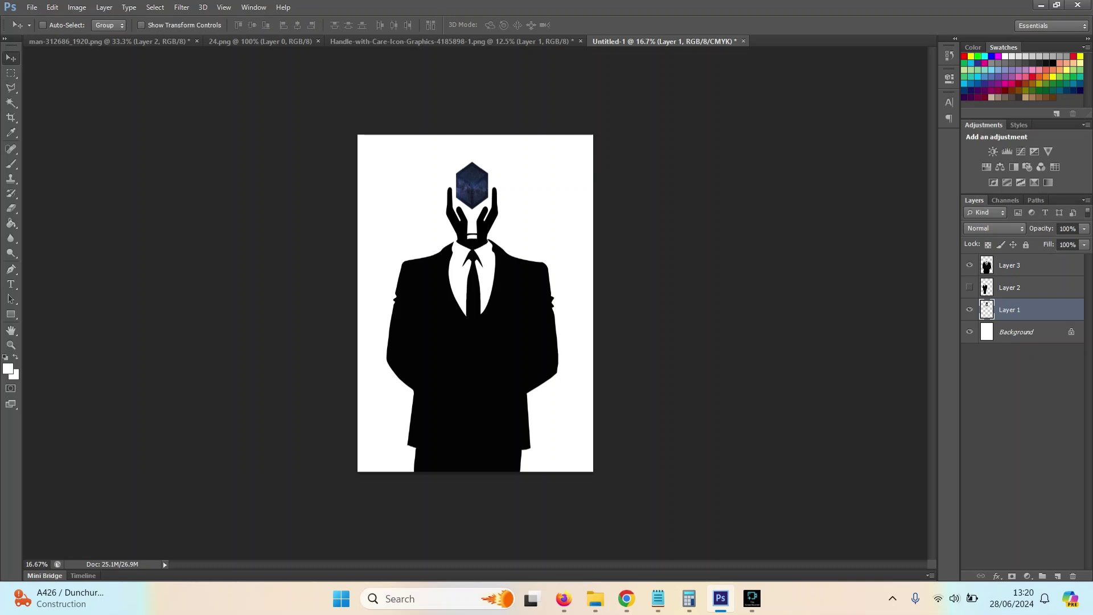
pyautogui.moveTo(471, 188)
pyautogui.mouseDown()
pyautogui.moveTo(478, 167)
pyautogui.moveTo(471, 186)
pyautogui.mouseUp()
pyautogui.hotkey('ctrl', '+')
pyautogui.hotkey('ctrl', '+')
pyautogui.hotkey('ctrl', '+')
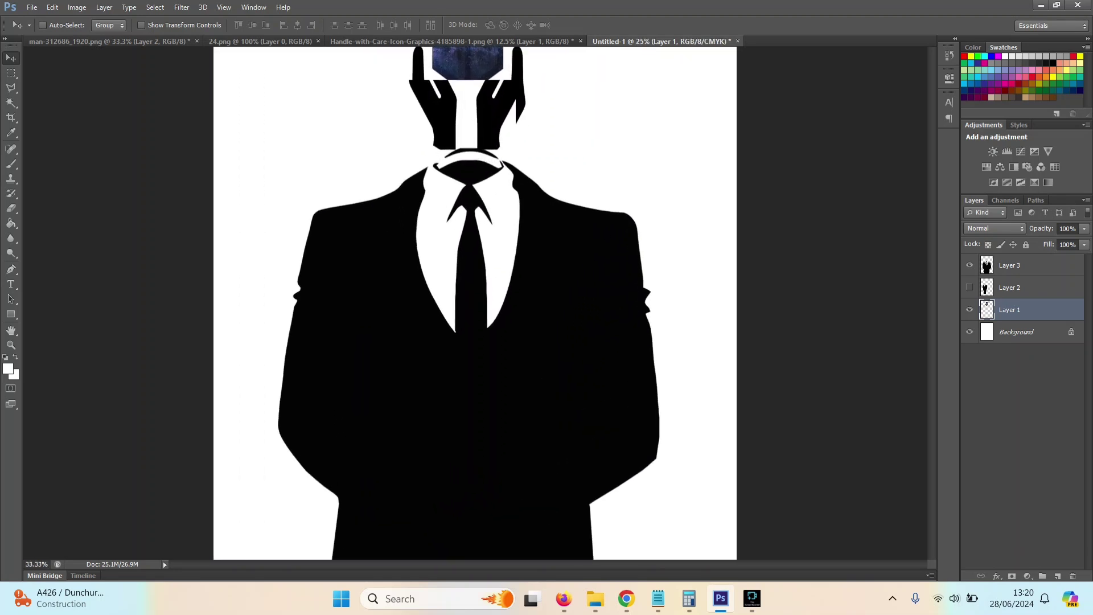
pyautogui.scroll(3, 475, 302)
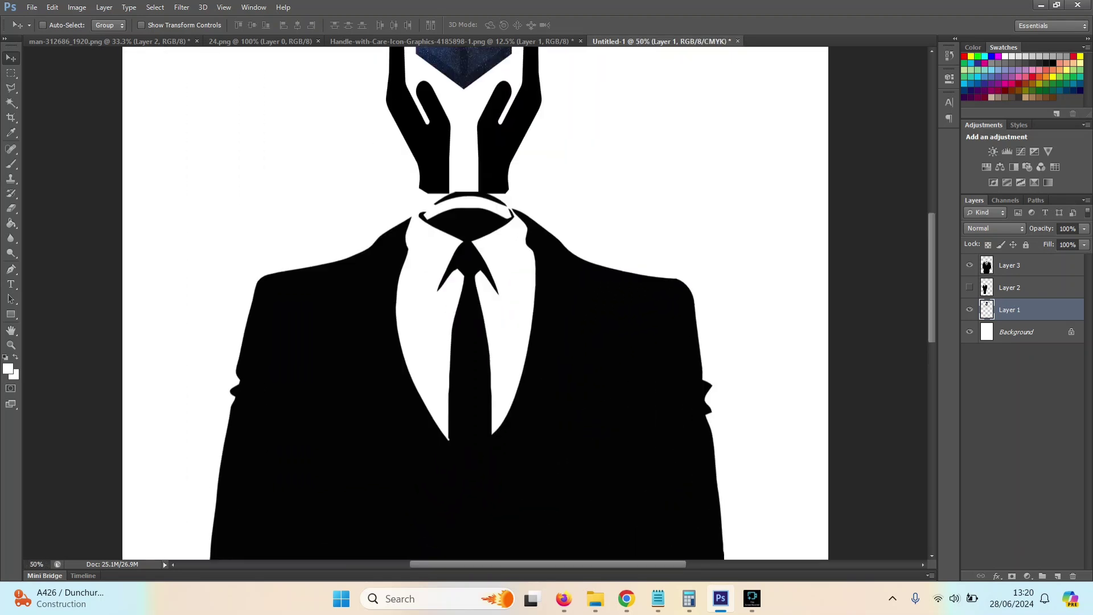
# Select the lower ends of both wrists with a rectangular marquee and stretch them down over the collar to about 327% height
pyautogui.click(11, 73)
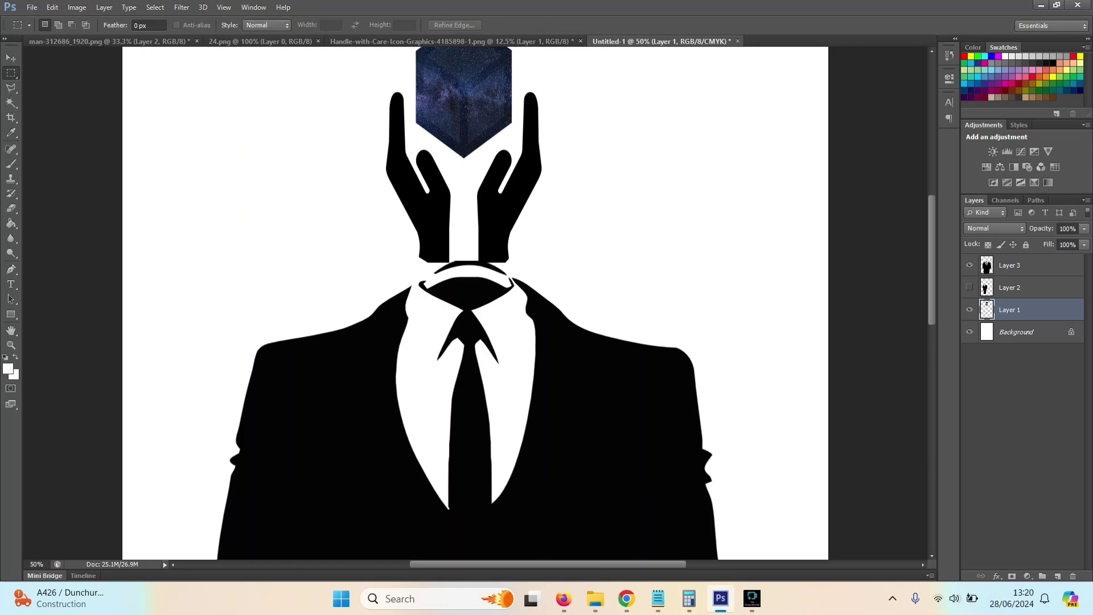
pyautogui.moveTo(527, 262); pyautogui.dragTo(396, 243)
pyautogui.hotkey('ctrl', 't')
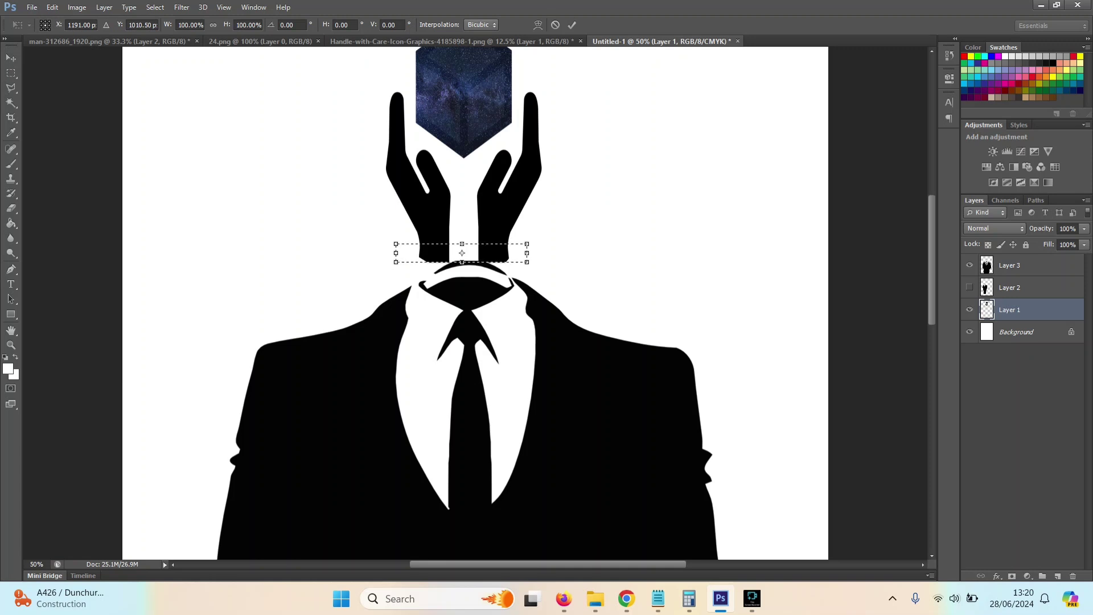
pyautogui.moveTo(461, 262); pyautogui.dragTo(462, 305)
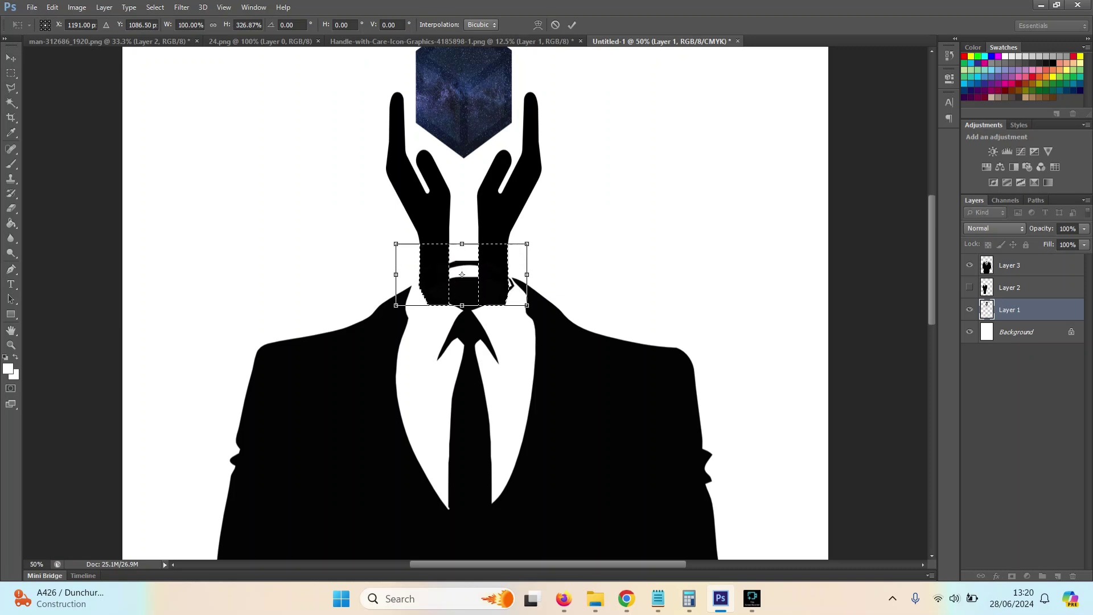
pyautogui.press('v')
pyautogui.press('Return')
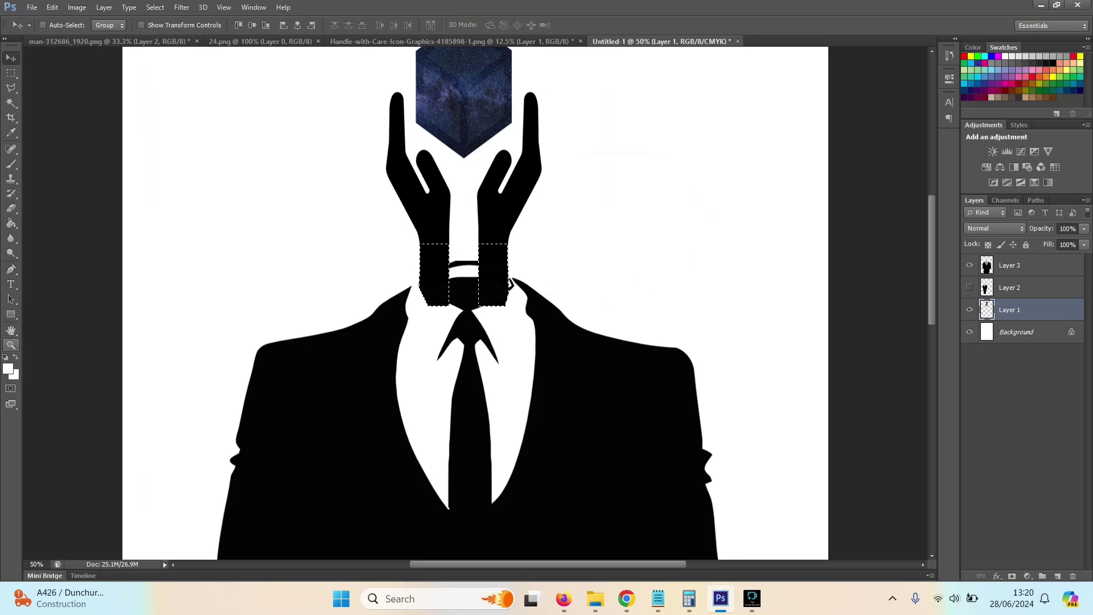
pyautogui.press('z')
pyautogui.hotkey('ctrl', '=')
pyautogui.hotkey('ctrl', '=')
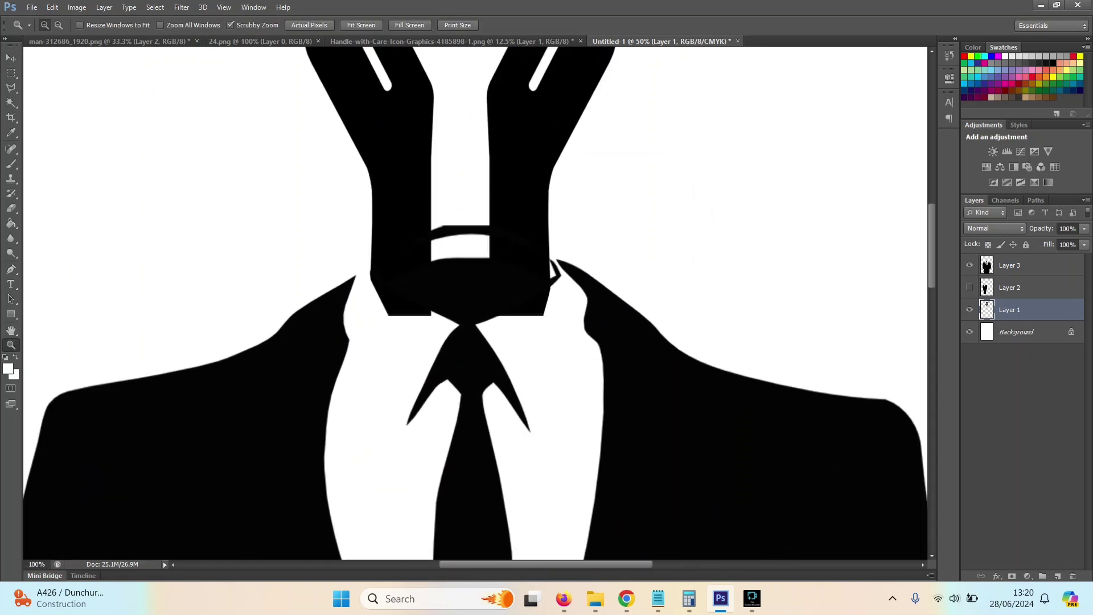
pyautogui.hotkey('ctrl', '=')
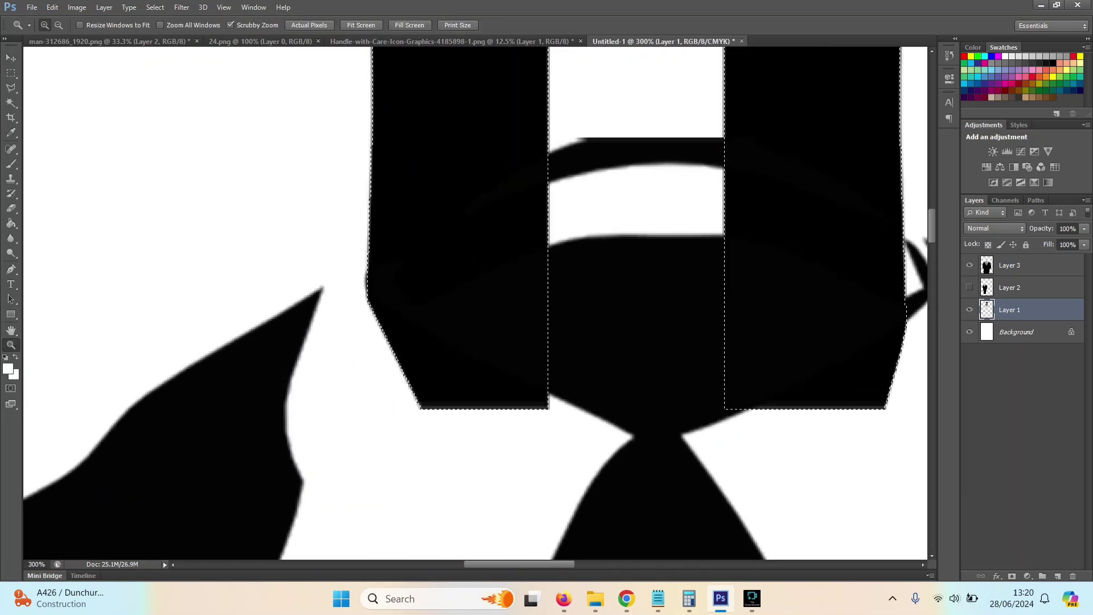
pyautogui.press('l')
pyautogui.click(277, 196)
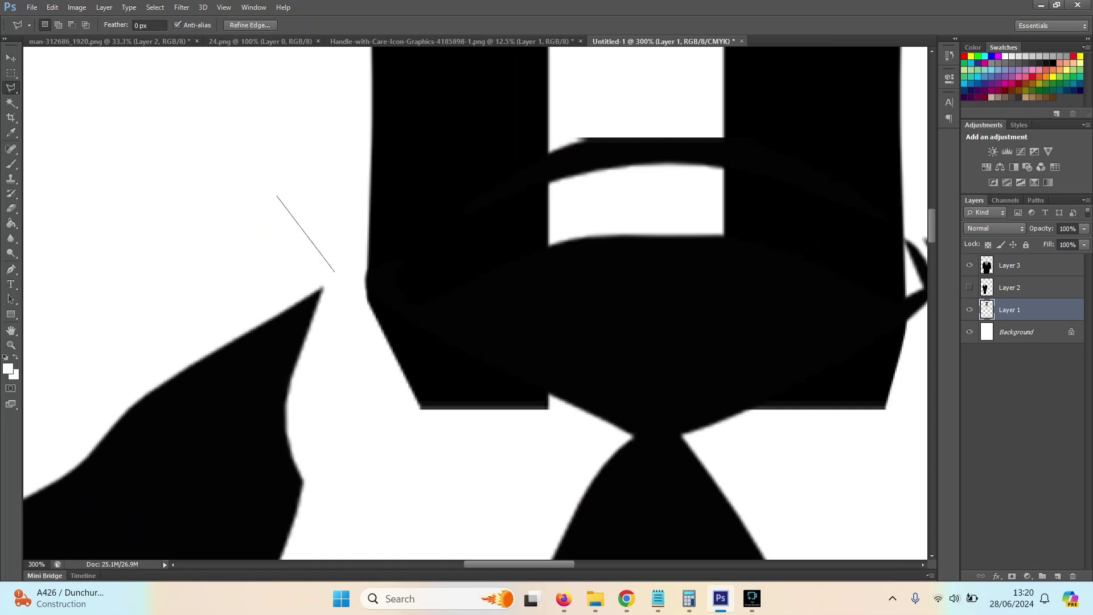
pyautogui.doubleClick(368, 282)
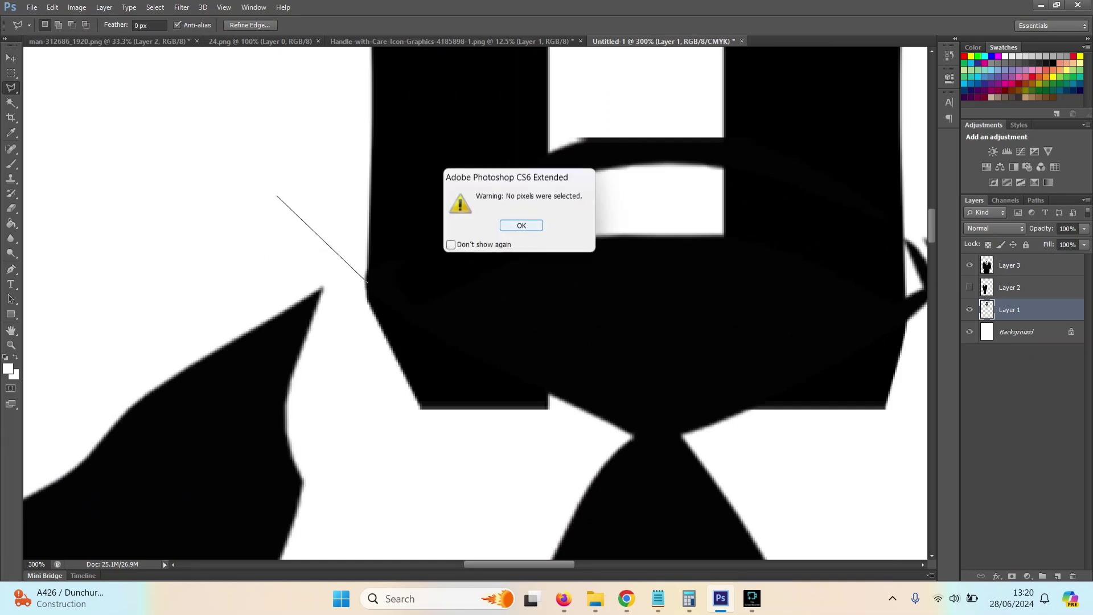
pyautogui.press('Return')
# Delete the stretched left wrist's excess below the collar edge using a polygonal lasso selection, and clear the selection
pyautogui.click(301, 236)
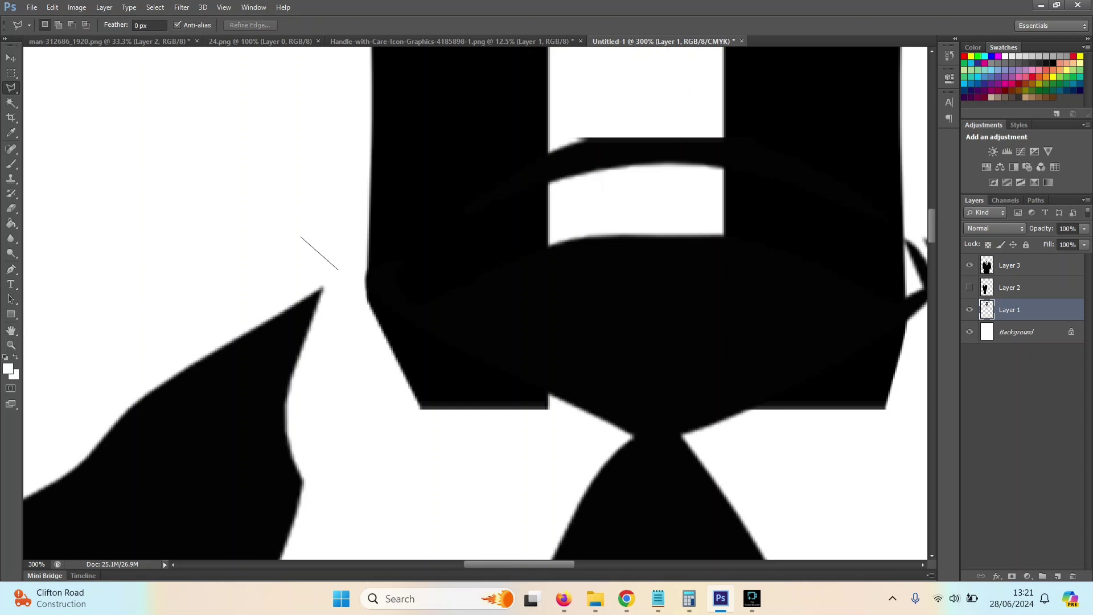
pyautogui.click(364, 276)
pyautogui.click(550, 394)
pyautogui.click(566, 466)
pyautogui.click(437, 449)
pyautogui.click(261, 386)
pyautogui.click(301, 238)
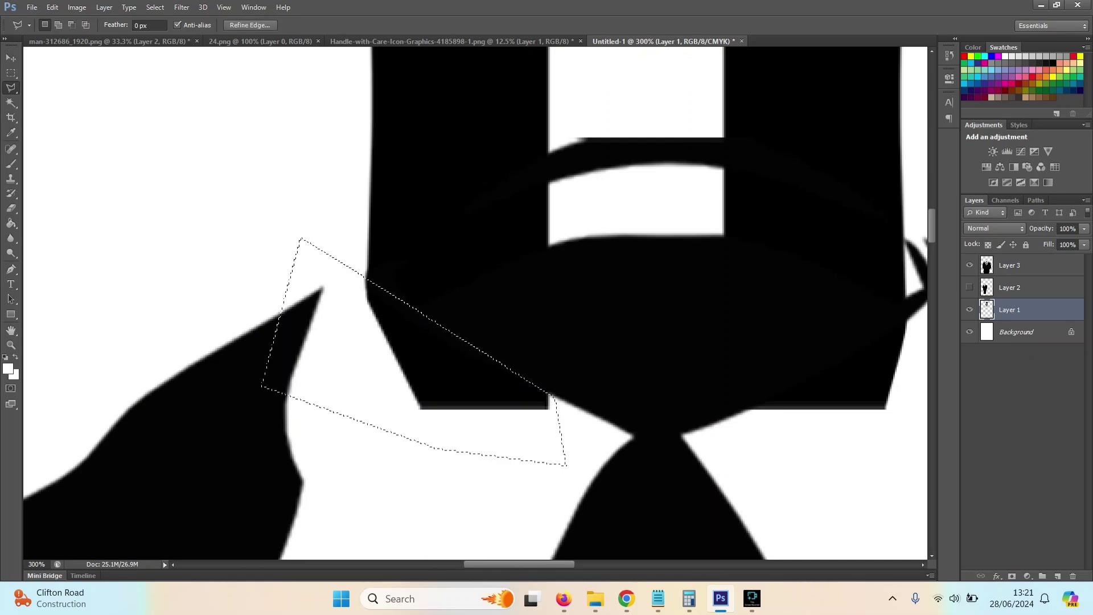
pyautogui.press('Delete')
pyautogui.hotkey('ctrl', 'd')
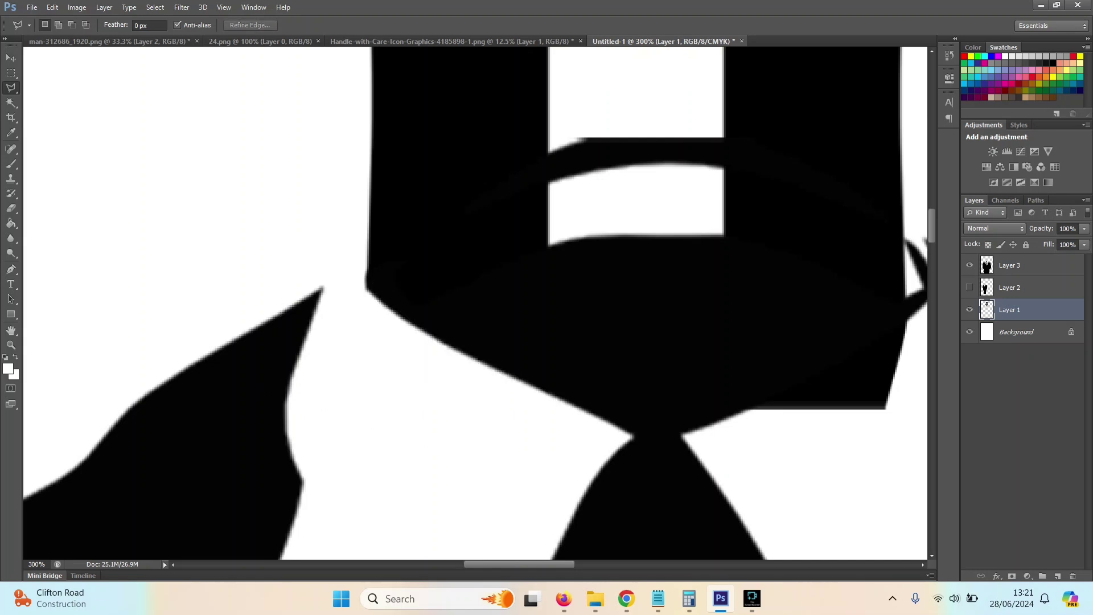
# Delete the stretched right wrist's excess below the collar edge using a polygonal lasso selection, and clear the selection
pyautogui.hscroll(5, 475, 308)
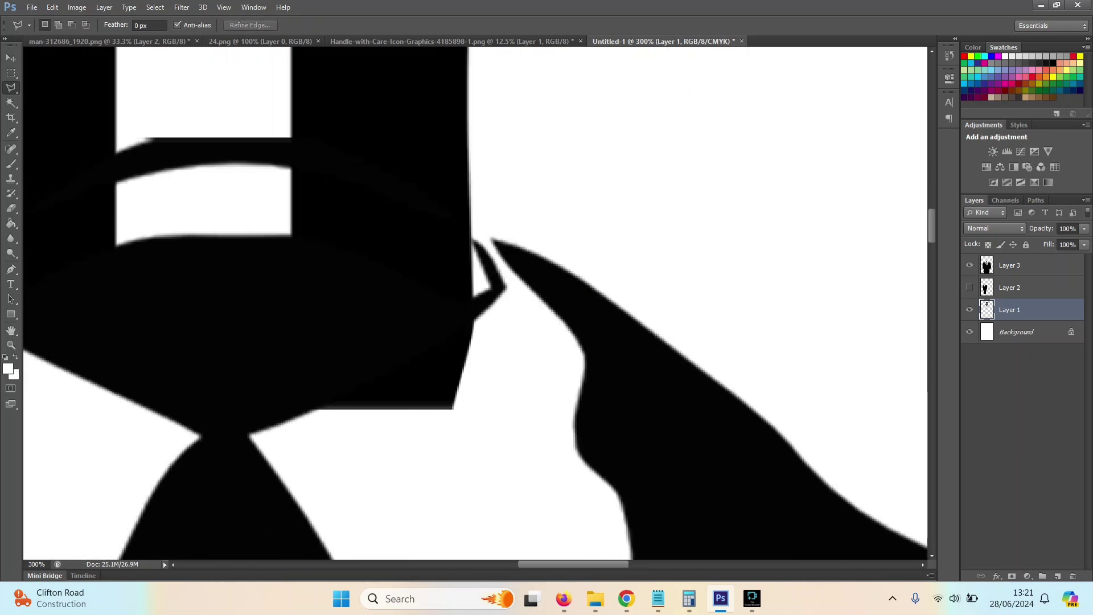
pyautogui.click(494, 301)
pyautogui.click(467, 331)
pyautogui.click(308, 410)
pyautogui.click(381, 470)
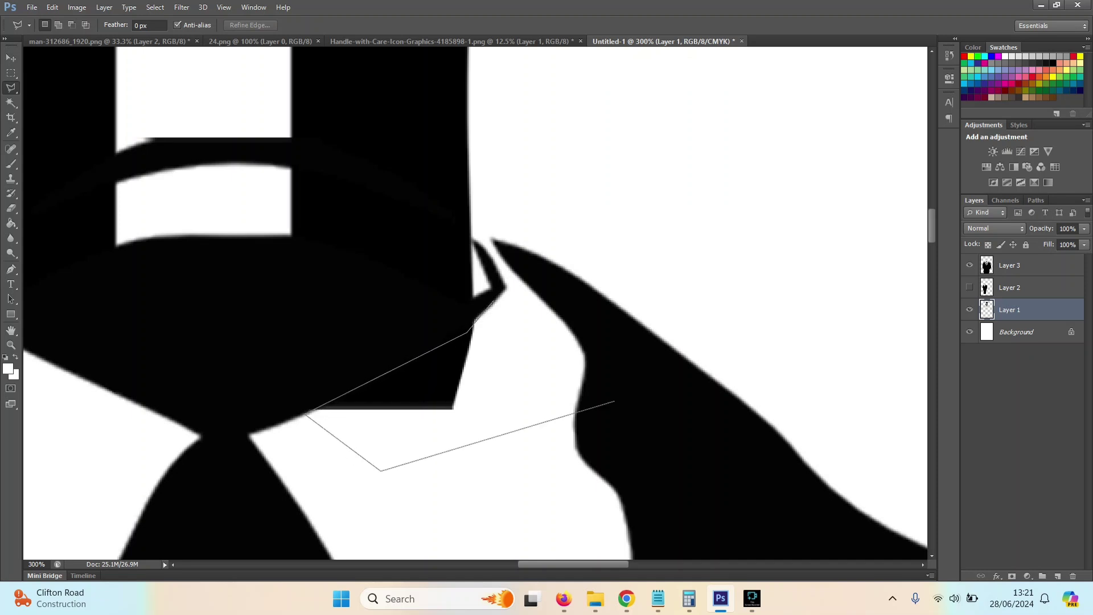
pyautogui.click(609, 410)
pyautogui.click(493, 301)
pyautogui.press('Delete')
pyautogui.hotkey('ctrl', 'd')
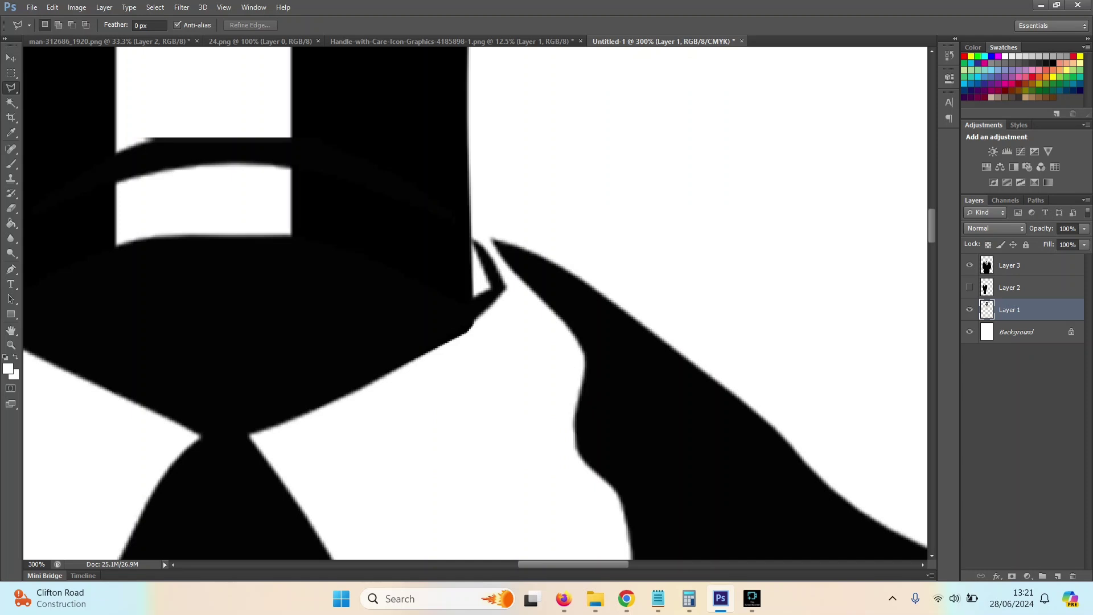
# Undock 24.png into its own window and copy its jp24 signature into the Untitled-1 composition
pyautogui.hotkey('ctrl', '-')
pyautogui.hotkey('ctrl', '-')
pyautogui.hotkey('ctrl', '-')
pyautogui.hotkey('ctrl', '-')
pyautogui.hotkey('ctrl', '-')
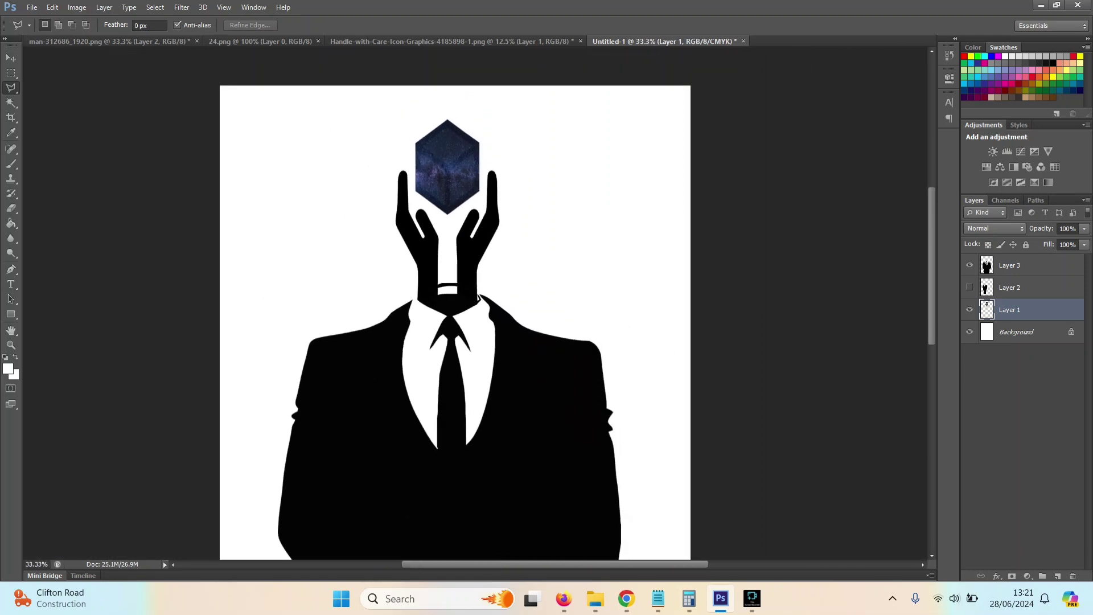
pyautogui.hotkey('ctrl', '-')
pyautogui.hotkey('ctrl', '-')
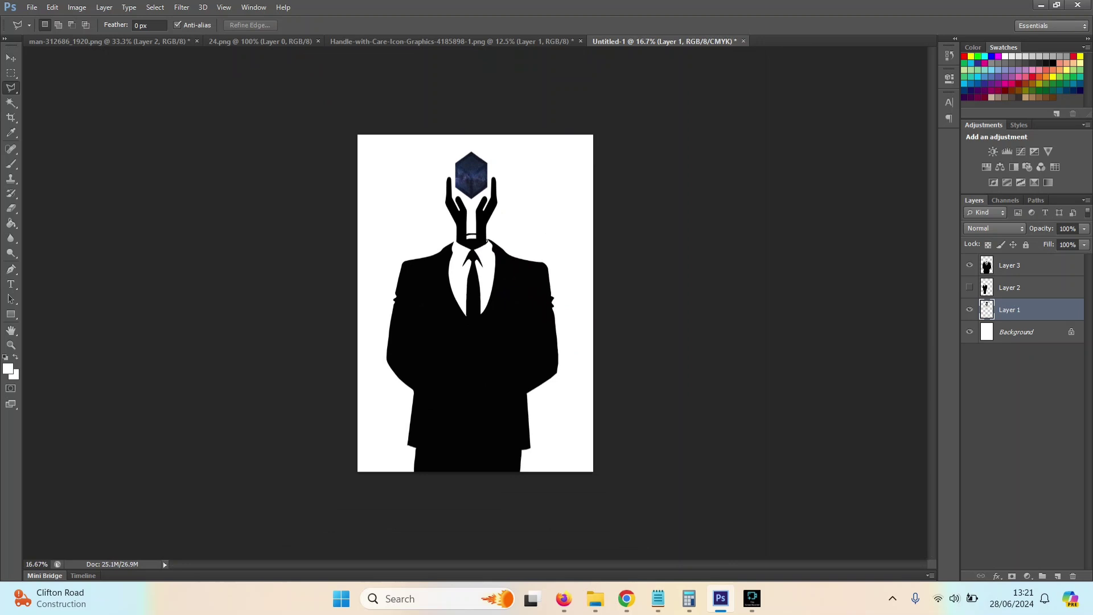
pyautogui.click(261, 41)
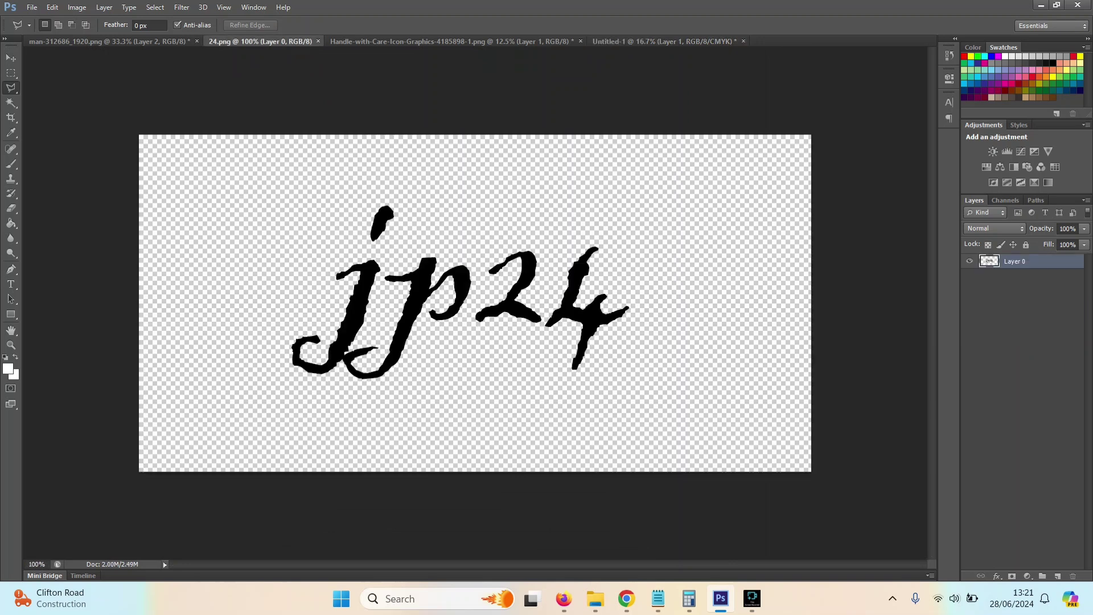
pyautogui.click(11, 57)
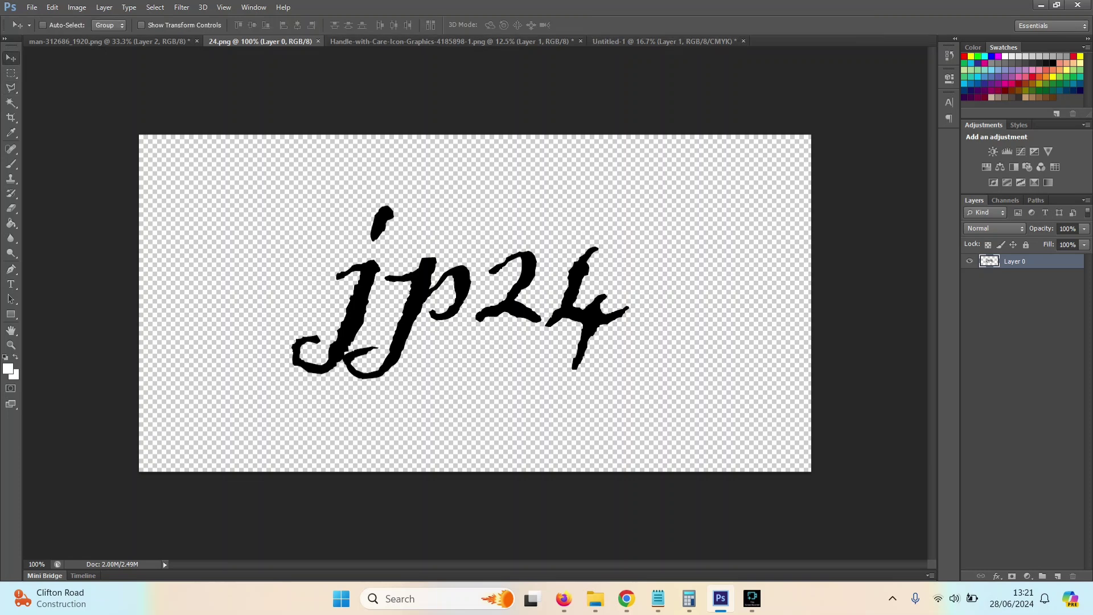
pyautogui.moveTo(260, 41); pyautogui.dragTo(542, 96)
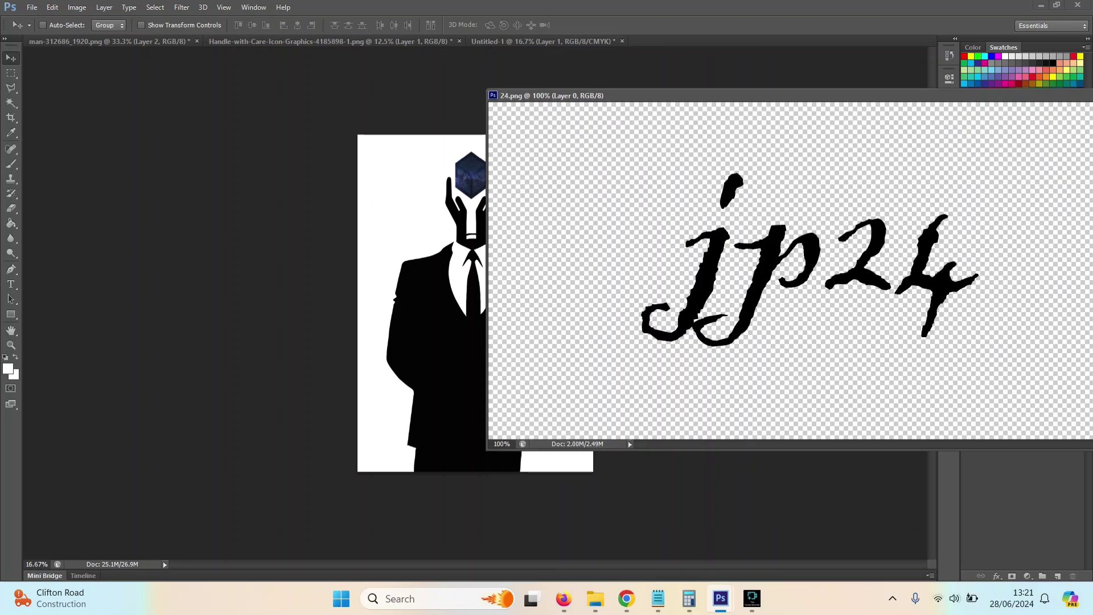
pyautogui.moveTo(655, 264); pyautogui.dragTo(365, 296)
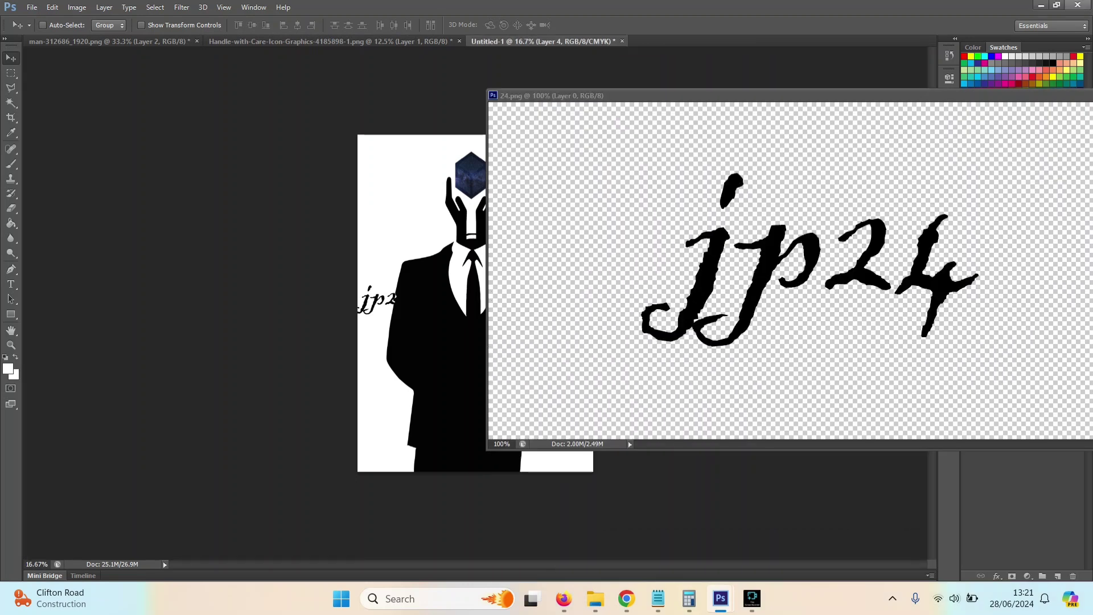
# Close 24.png and move the jp24 signature to the lower right of the canvas, beside the man's legs
pyautogui.moveTo(569, 96); pyautogui.dragTo(251, 81)
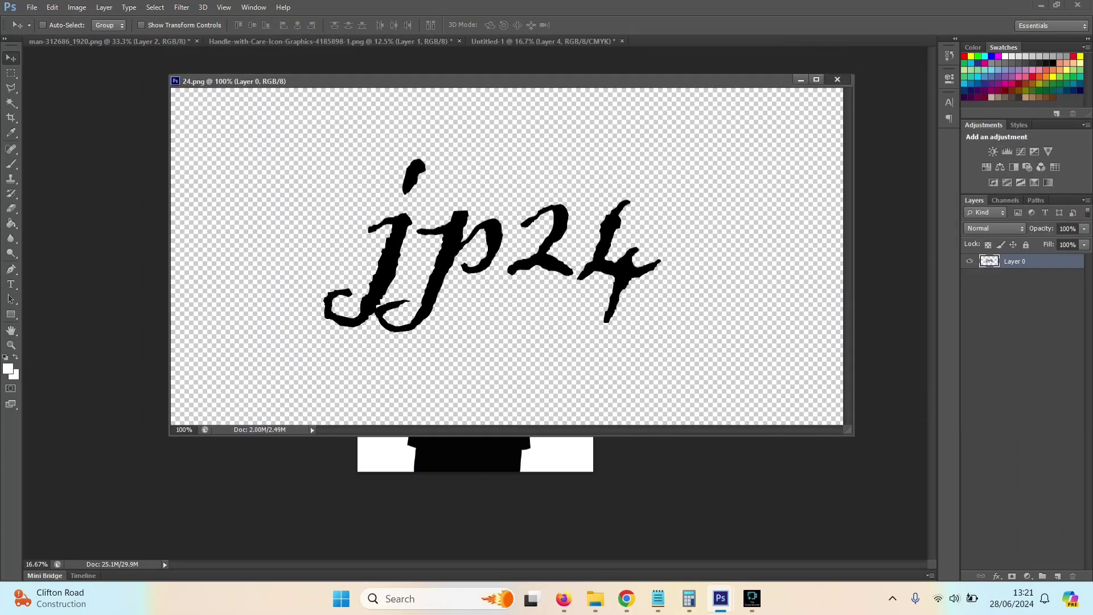
pyautogui.click(838, 79)
pyautogui.moveTo(367, 260); pyautogui.dragTo(538, 405)
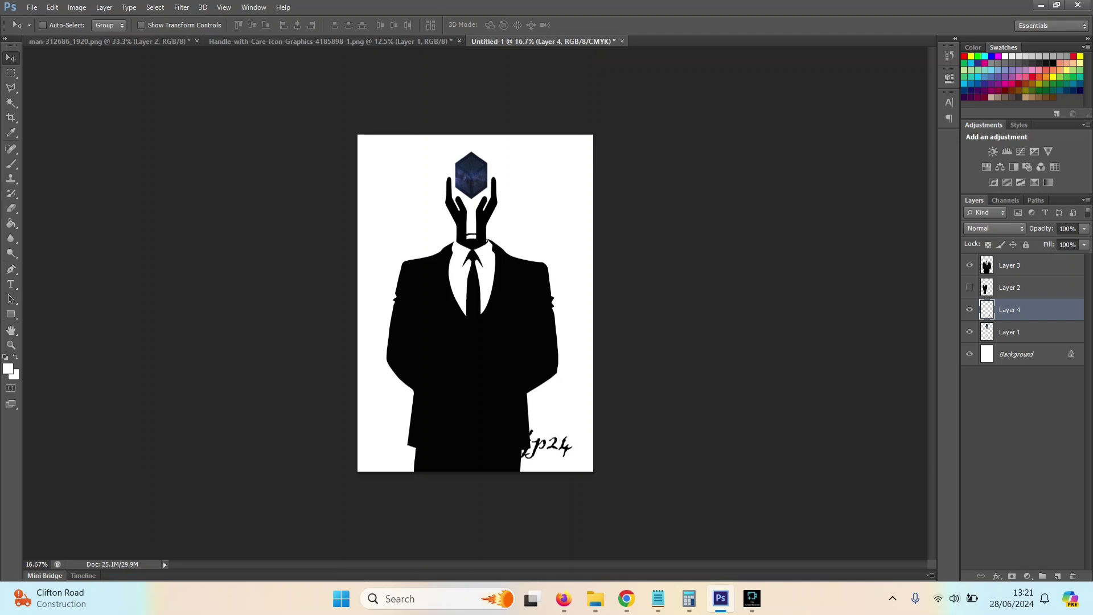
# Scale the jp24 signature down with Free Transform to about 13.4% of its size
pyautogui.hotkey('ctrl', '+')
pyautogui.hotkey('ctrl', '+')
pyautogui.hotkey('ctrl', '+')
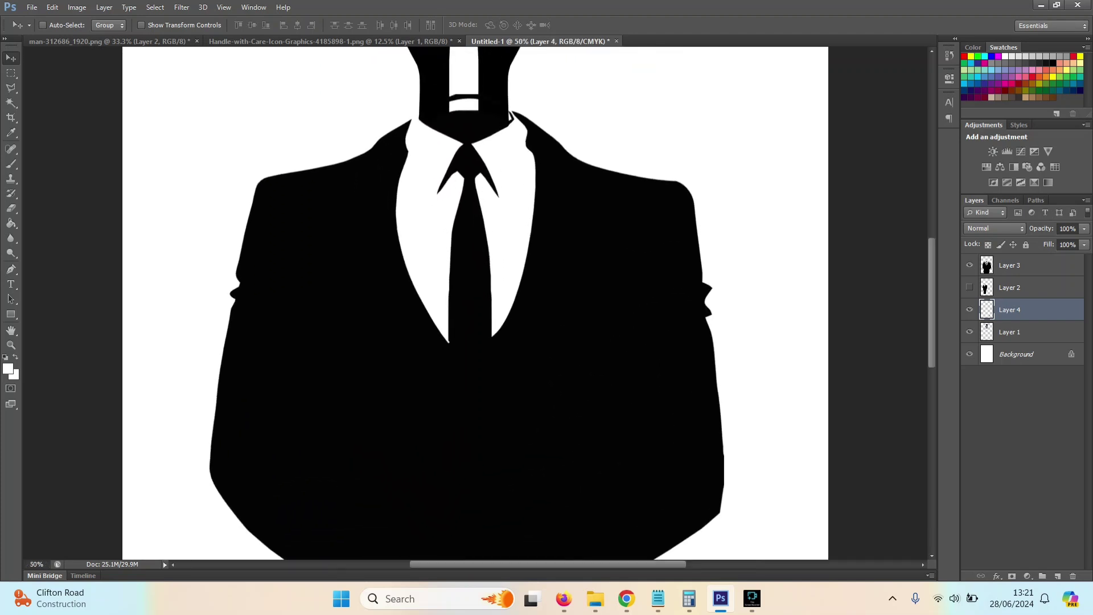
pyautogui.scroll(-10, 476, 302)
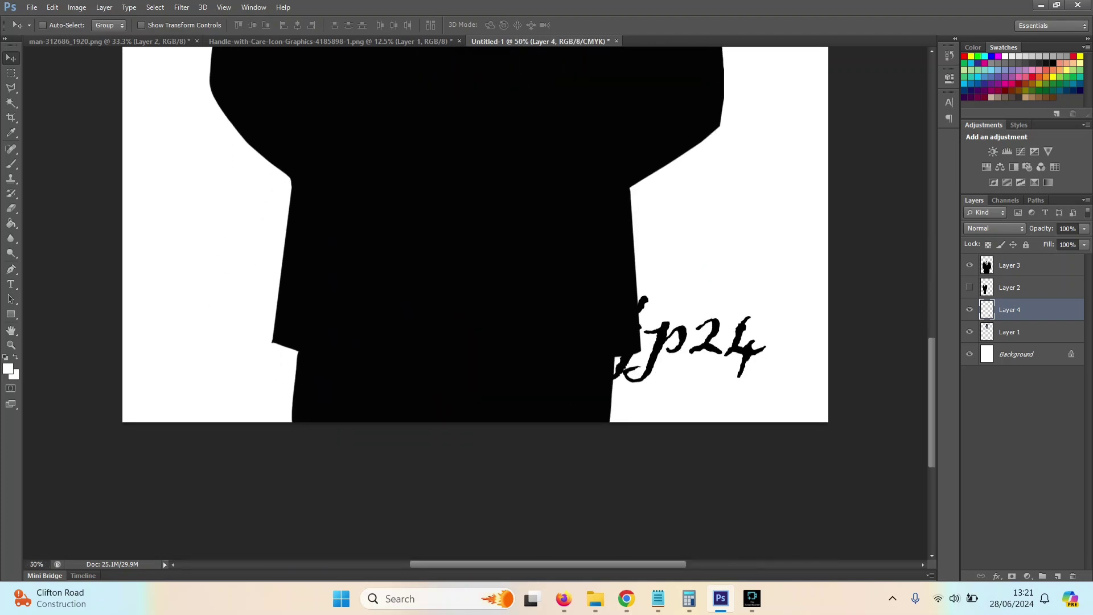
pyautogui.hotkey('ctrl', 't')
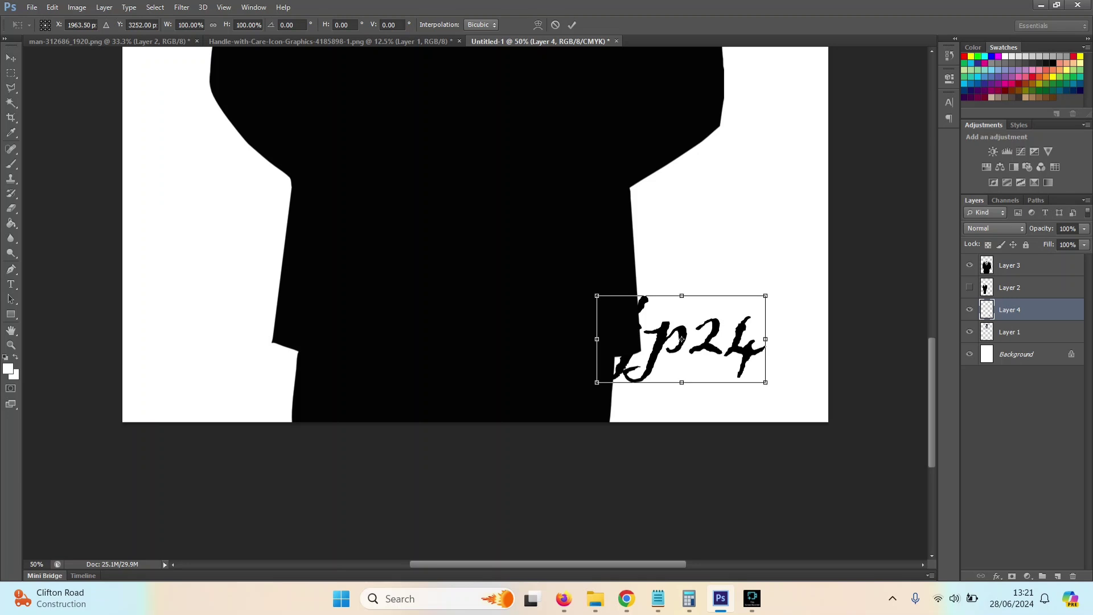
pyautogui.moveTo(765, 383); pyautogui.dragTo(620, 307)
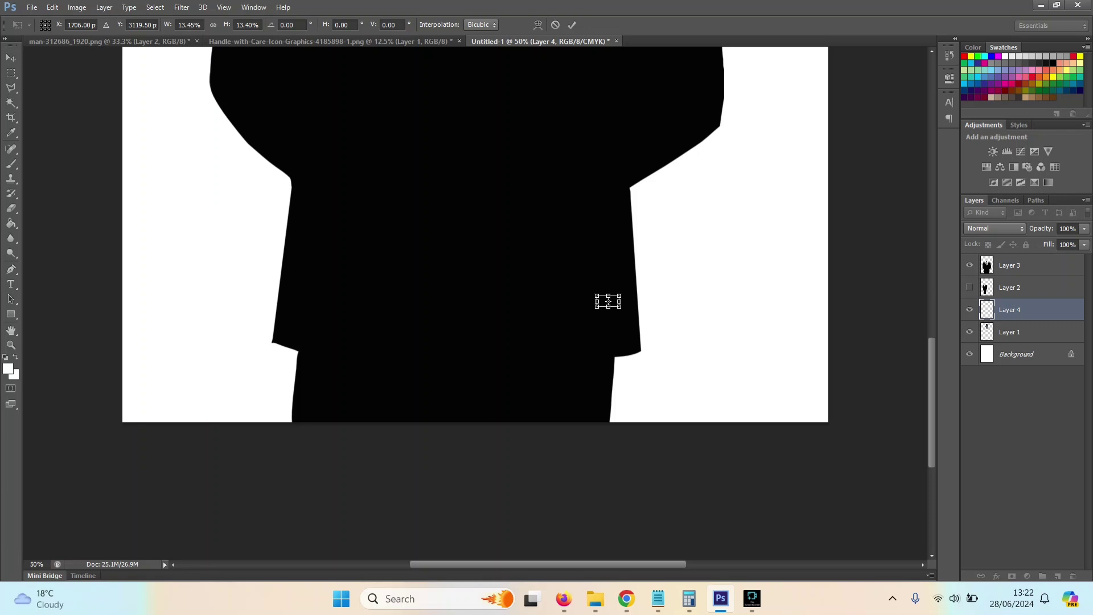
# Move the shrunken jp24 signature just beneath the jacket's lower right hem, against the outer edge of the trouser leg
pyautogui.moveTo(608, 302); pyautogui.dragTo(639, 376)
pyautogui.moveTo(608, 308)
pyautogui.mouseDown()
pyautogui.moveTo(608, 381)
pyautogui.moveTo(609, 316)
pyautogui.mouseUp()
pyautogui.hotkey('ctrl', 'z')
pyautogui.hotkey('ctrl', '+')
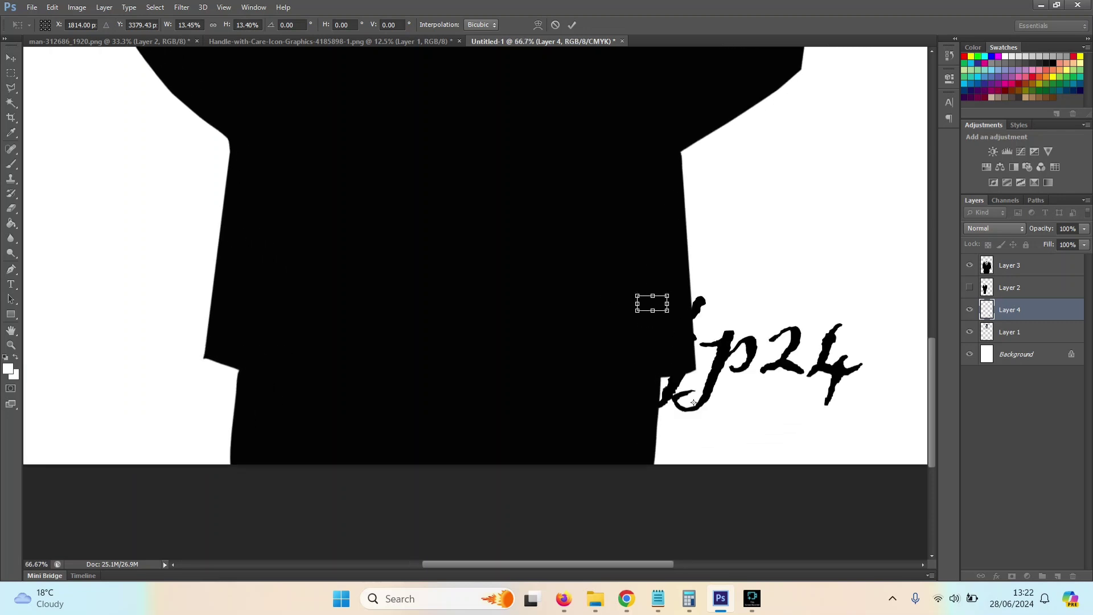
pyautogui.moveTo(653, 303); pyautogui.dragTo(676, 388)
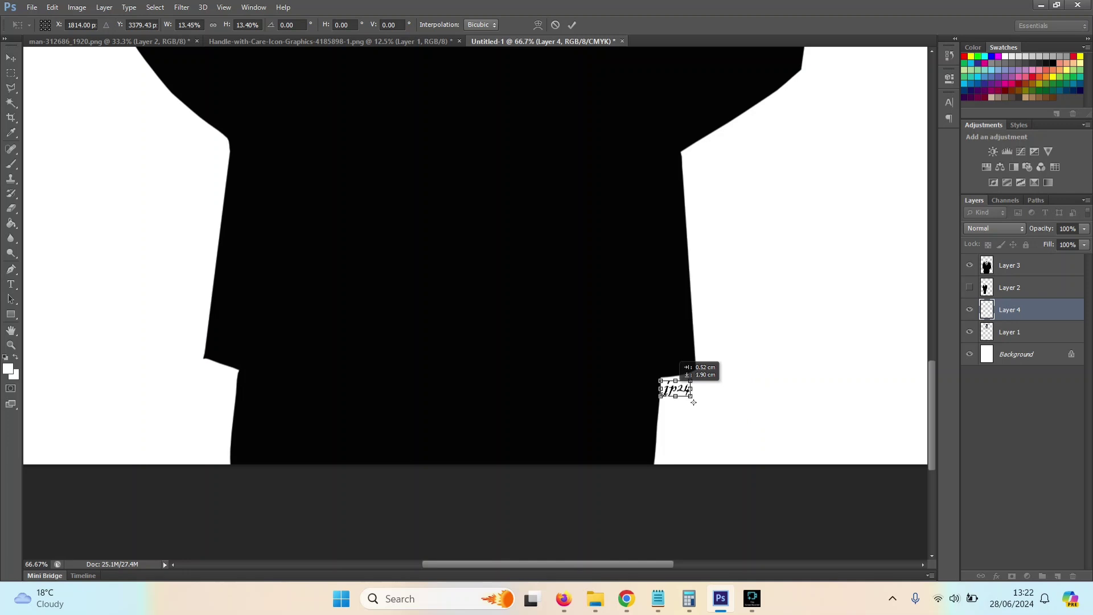
pyautogui.press('Up')
pyautogui.press('Up')
pyautogui.press('Up')
pyautogui.press('Up')
pyautogui.press('Up')
pyautogui.press('Up')
pyautogui.press('Up')
pyautogui.press('Up')
pyautogui.press('Up')
pyautogui.press('Up')
pyautogui.press('Up')
pyautogui.press('Up')
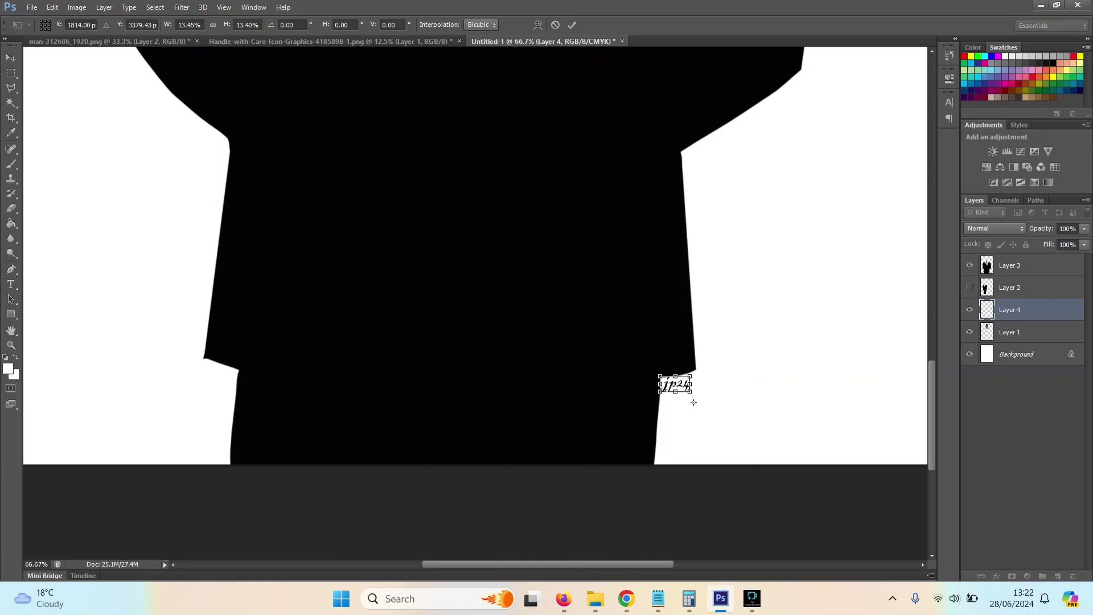
# Rotate the signature about 6.4° counterclockwise, nudge it up against the slanted jacket hem, and apply the transformation
pyautogui.moveTo(694, 402); pyautogui.dragTo(693, 403)
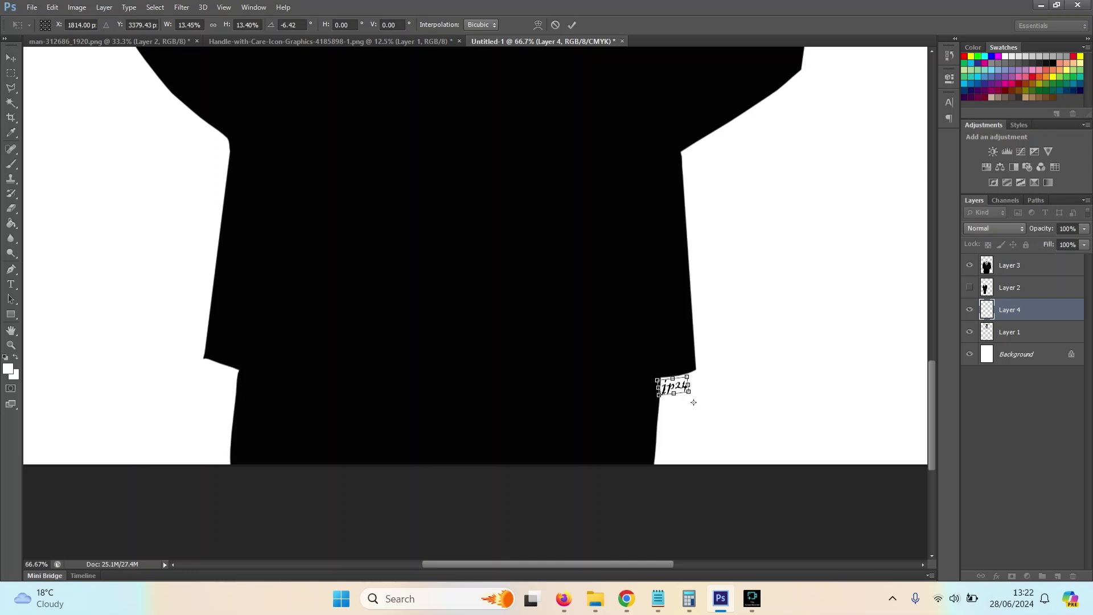
pyautogui.press('Up')
pyautogui.press('Up')
pyautogui.press('Up')
pyautogui.press('Up')
pyautogui.press('Up')
pyautogui.press('Up')
pyautogui.press('Up')
pyautogui.press('Up')
pyautogui.press('Up')
pyautogui.press('Up')
pyautogui.press('Up')
pyautogui.press('Up')
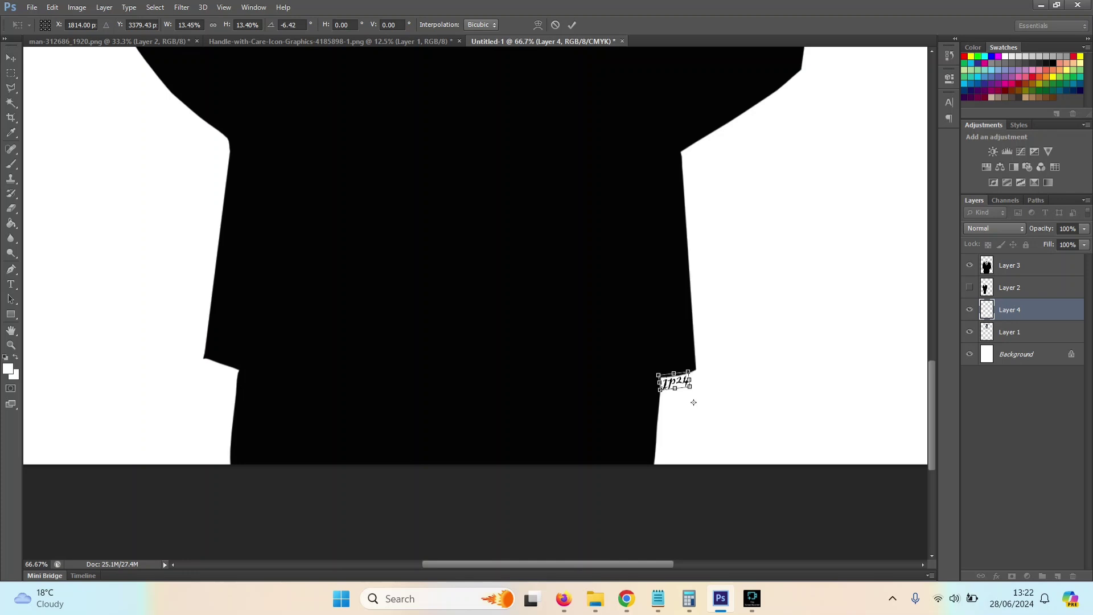
pyautogui.press('v')
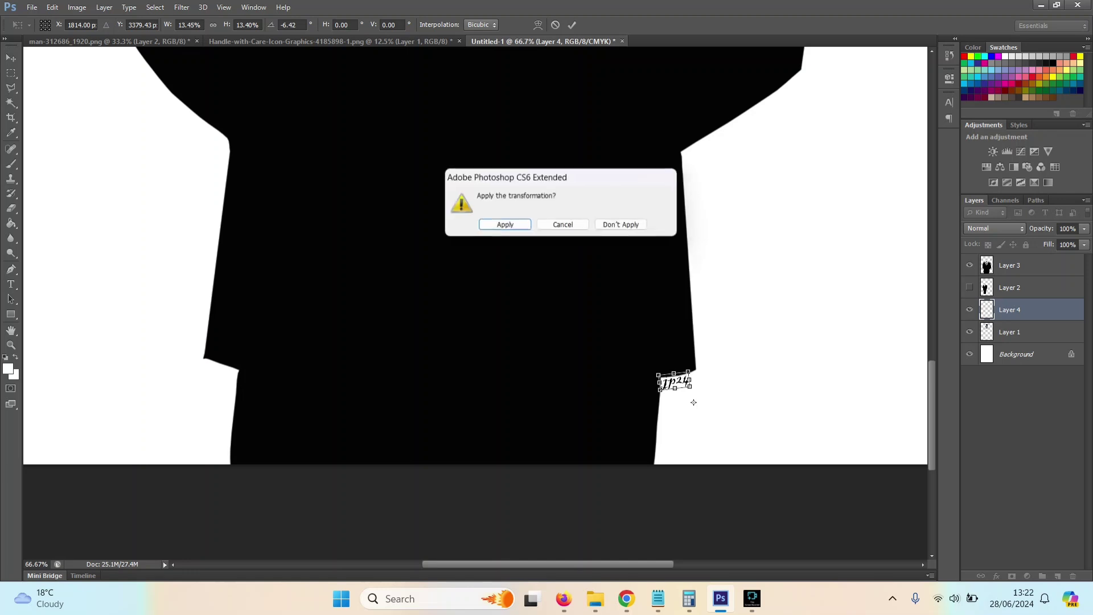
pyautogui.press('Return')
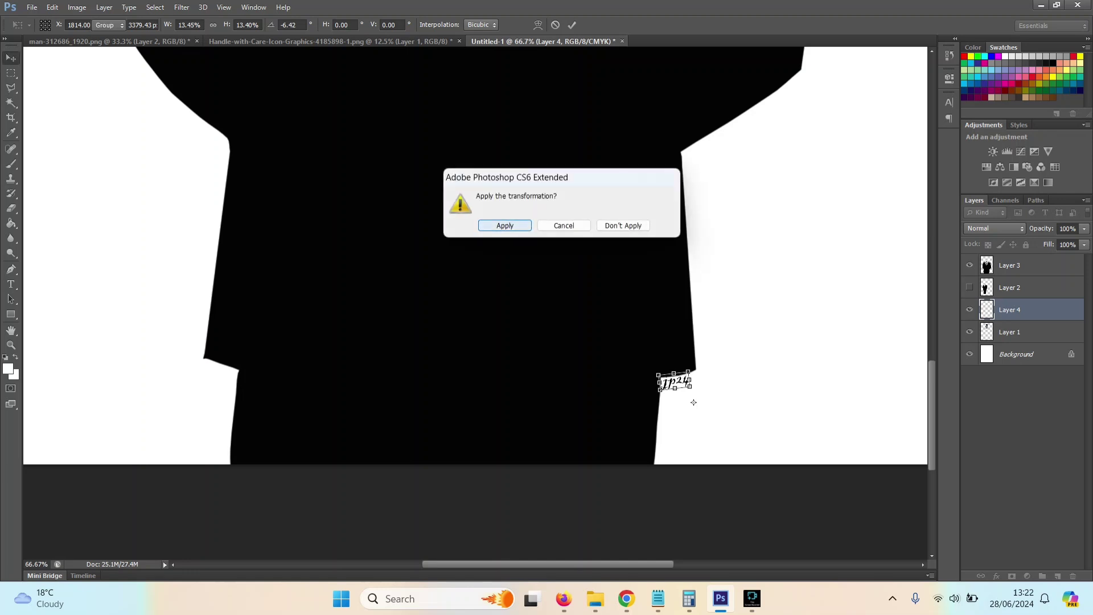
# Flatten the Untitled-1 image into a single background layer, discarding the hidden layer
pyautogui.hotkey('ctrl', '-')
pyautogui.hotkey('ctrl', '-')
pyautogui.hotkey('ctrl', '-')
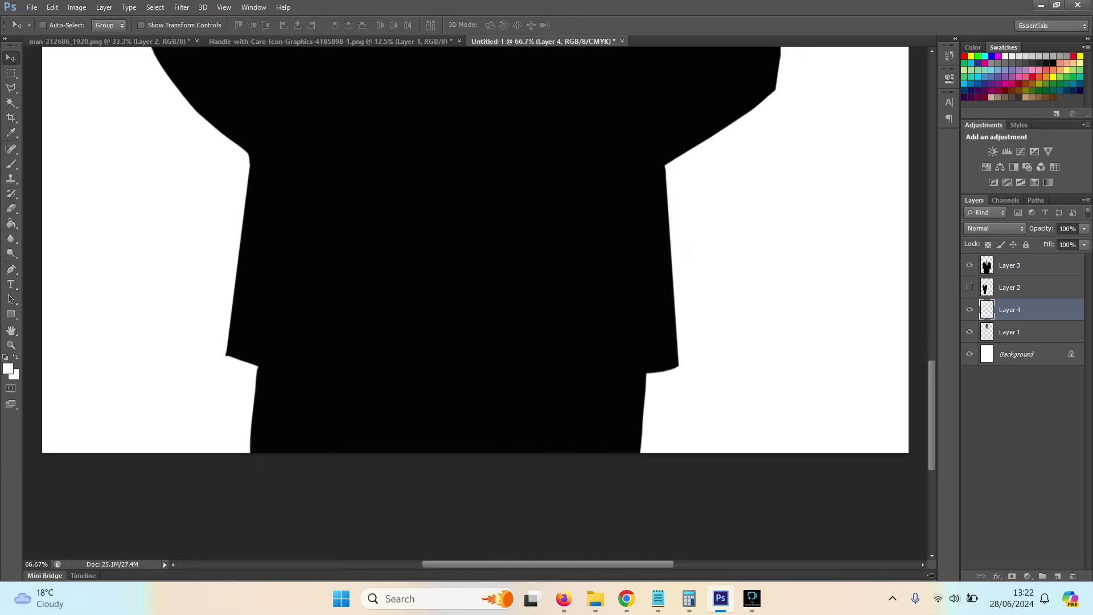
pyautogui.hotkey('ctrl', '-')
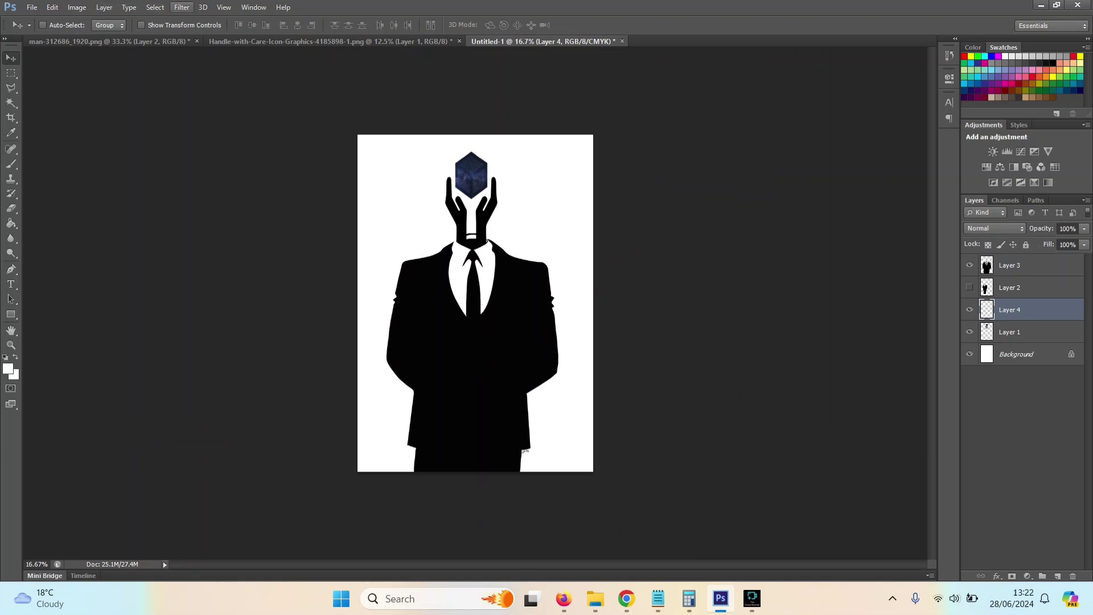
pyautogui.click(105, 7)
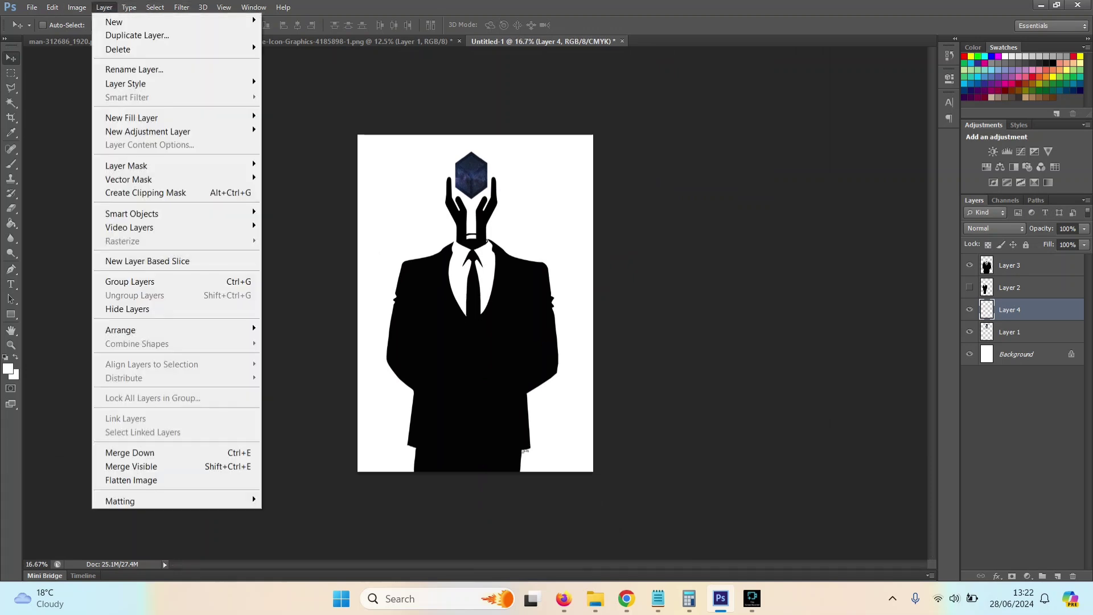
pyautogui.click(131, 480)
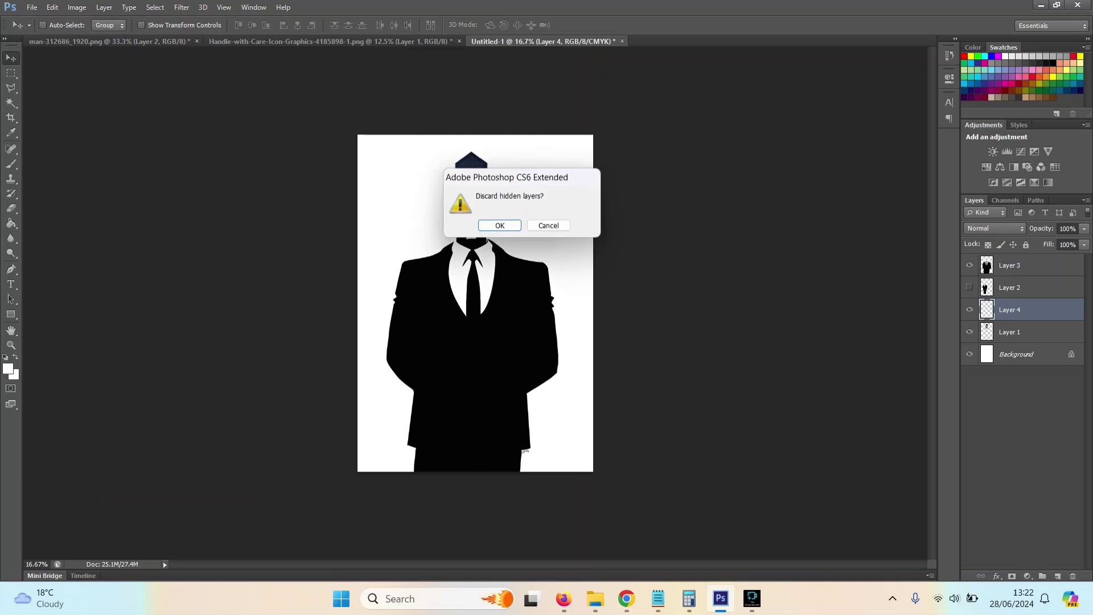
pyautogui.press('Return')
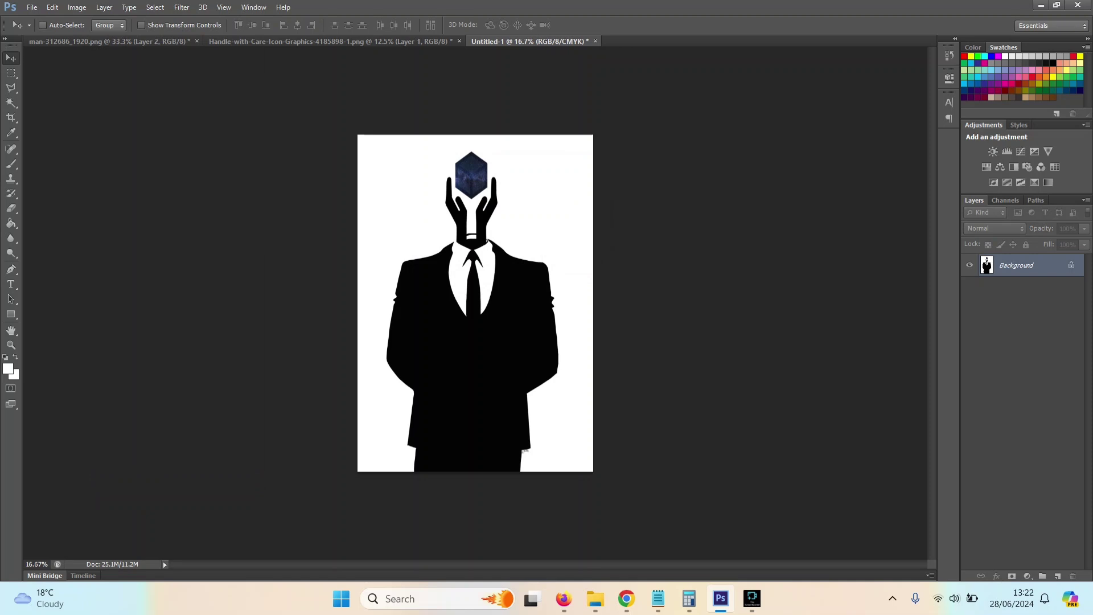
# Select the whole figure with a rectangular marquee, shift it slightly right to centre it on the canvas, and clear the selection
pyautogui.press('m')
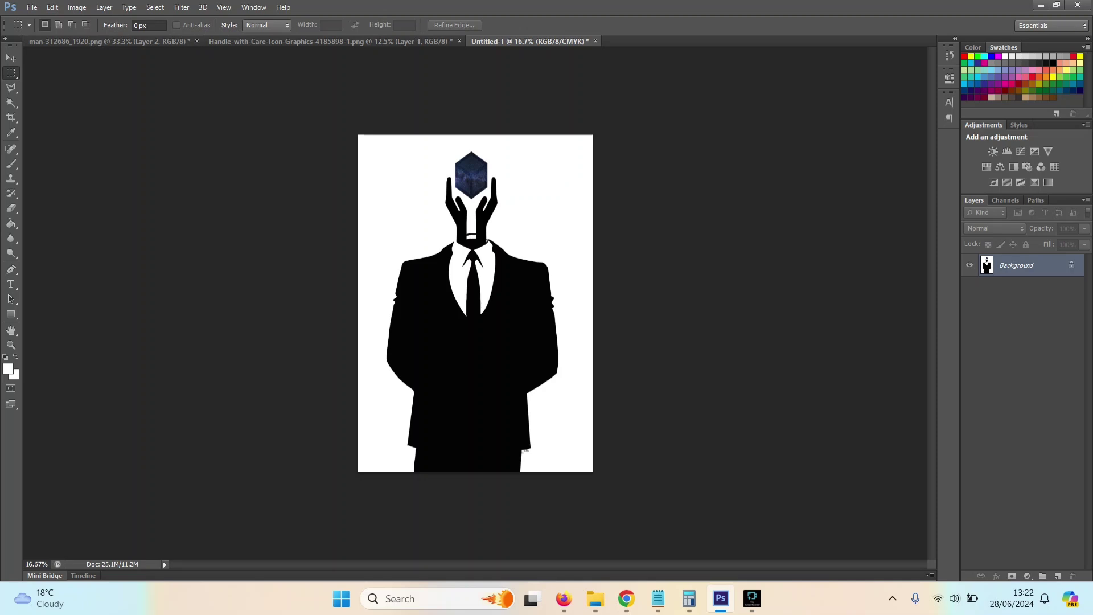
pyautogui.moveTo(377, 136); pyautogui.dragTo(575, 476)
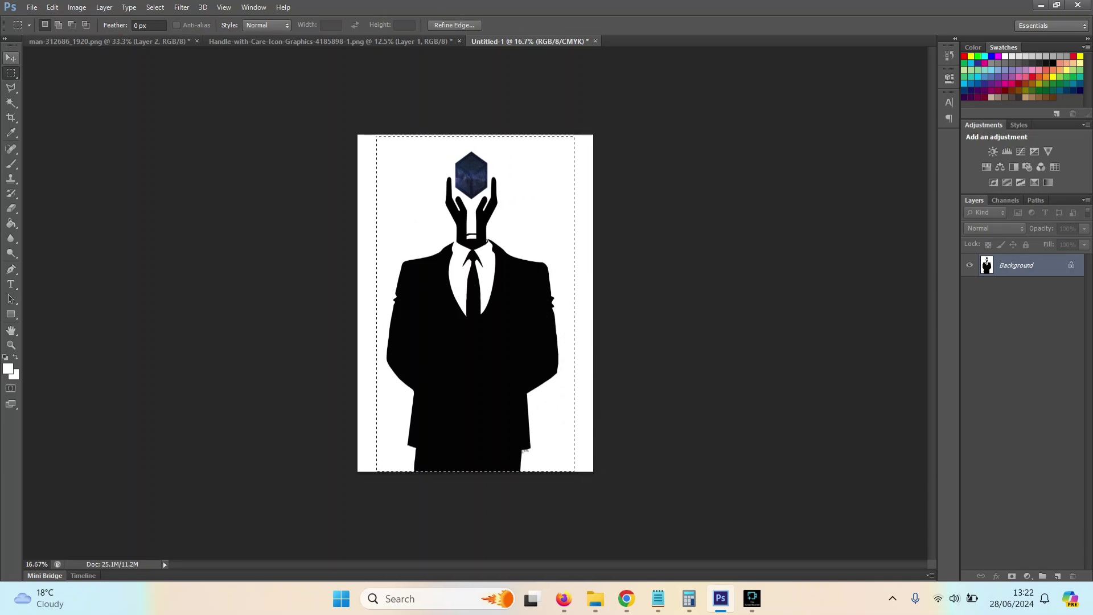
pyautogui.press('v')
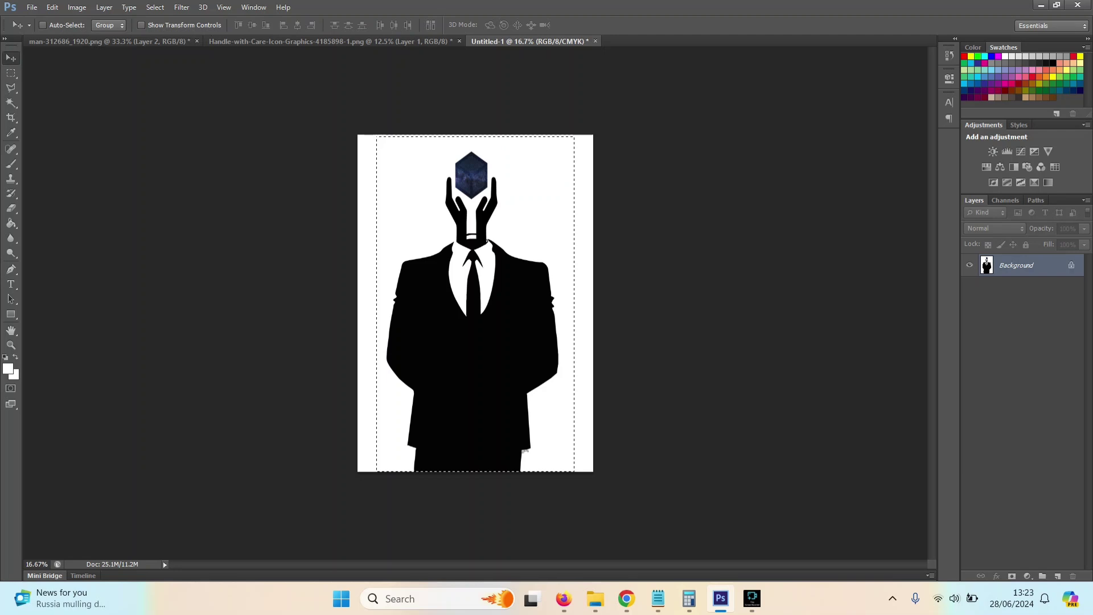
pyautogui.moveTo(450, 277); pyautogui.dragTo(453, 278)
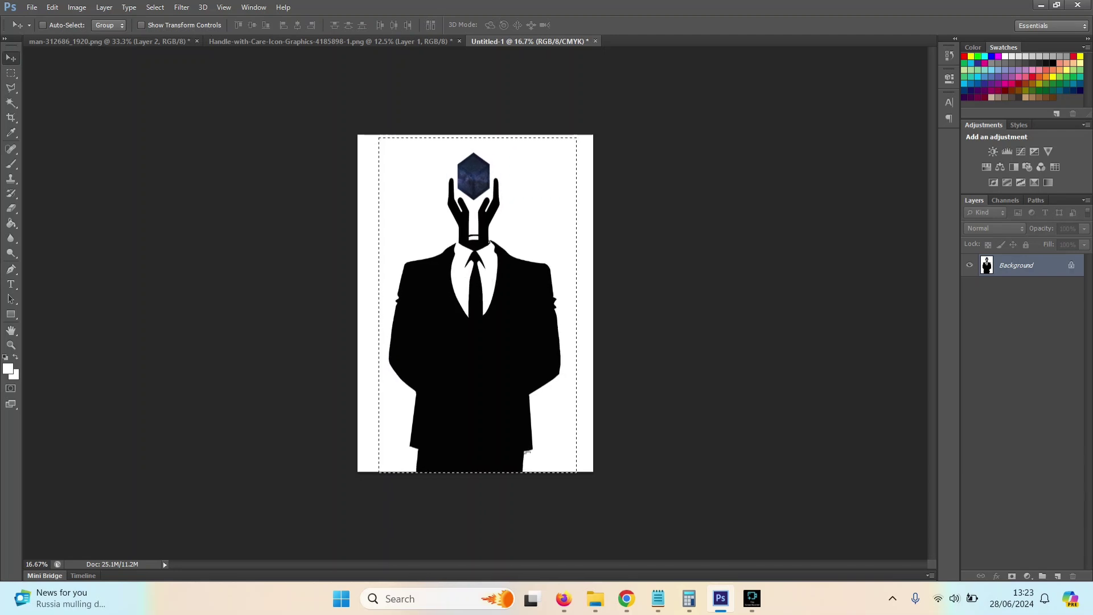
pyautogui.press('m')
pyautogui.hotkey('ctrl', 'd')
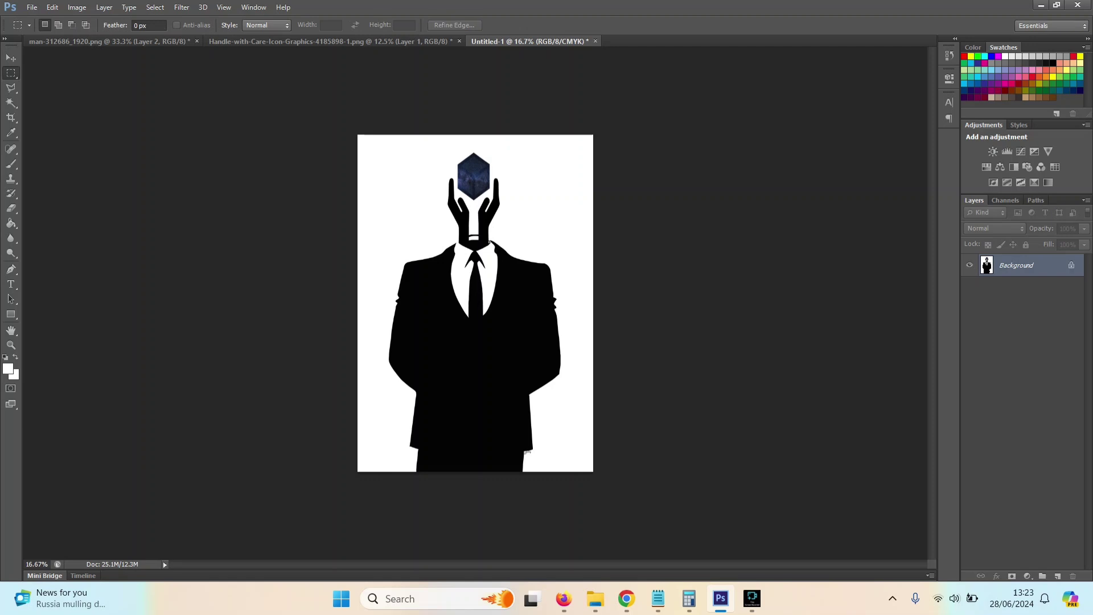
# Save the composition as a JPEG named headforit in the 2024 folder, with quality 12 (Maximum) and Baseline ("Standard") format
pyautogui.hotkey('ctrl', 'shift', 's')
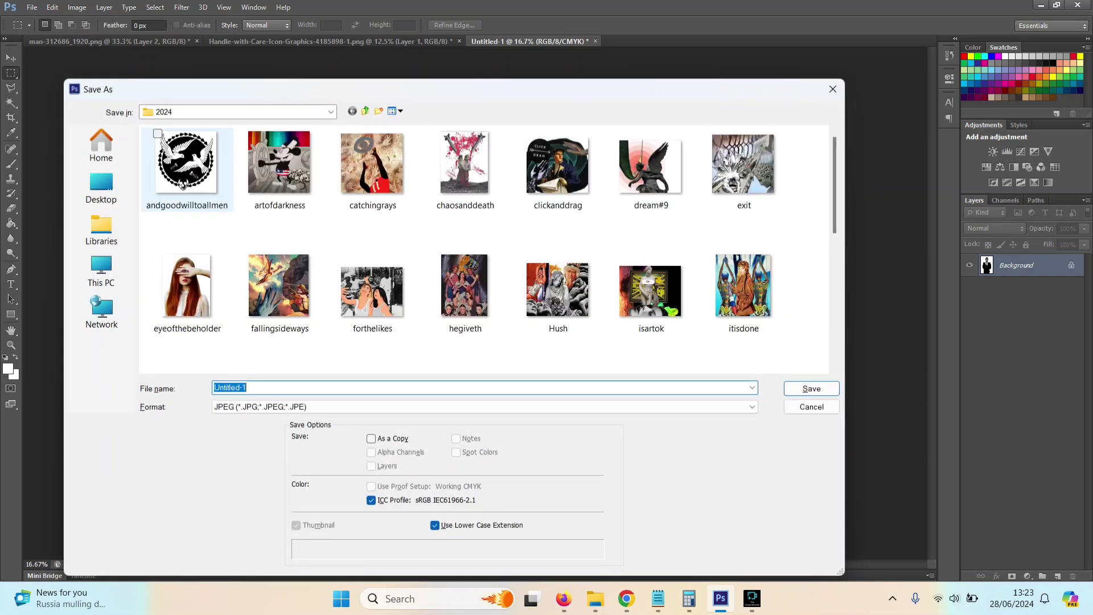
pyautogui.write('h')
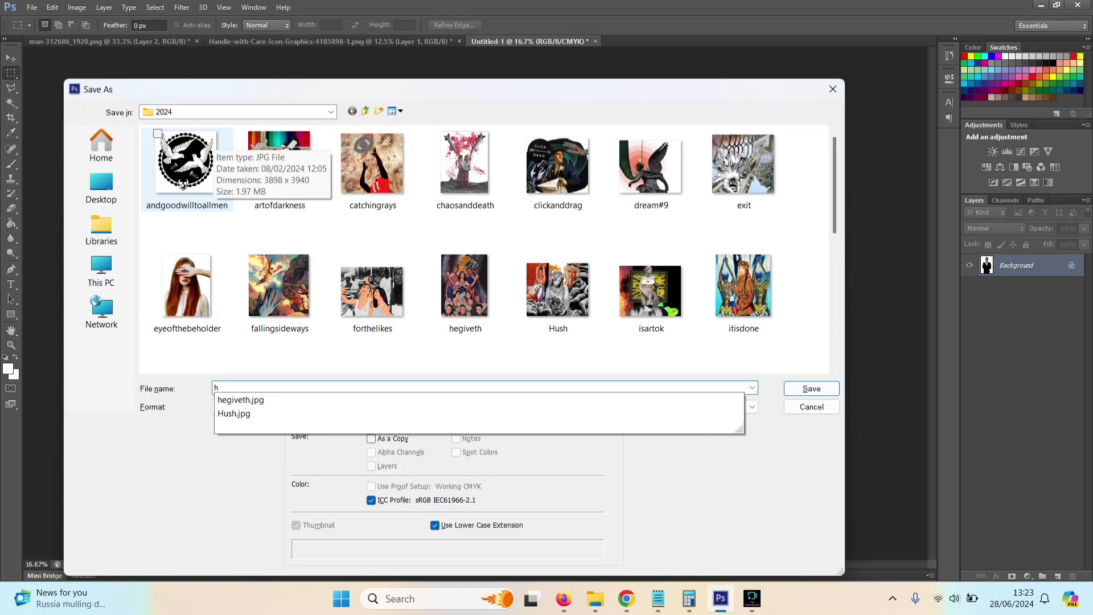
pyautogui.write('eadforit')
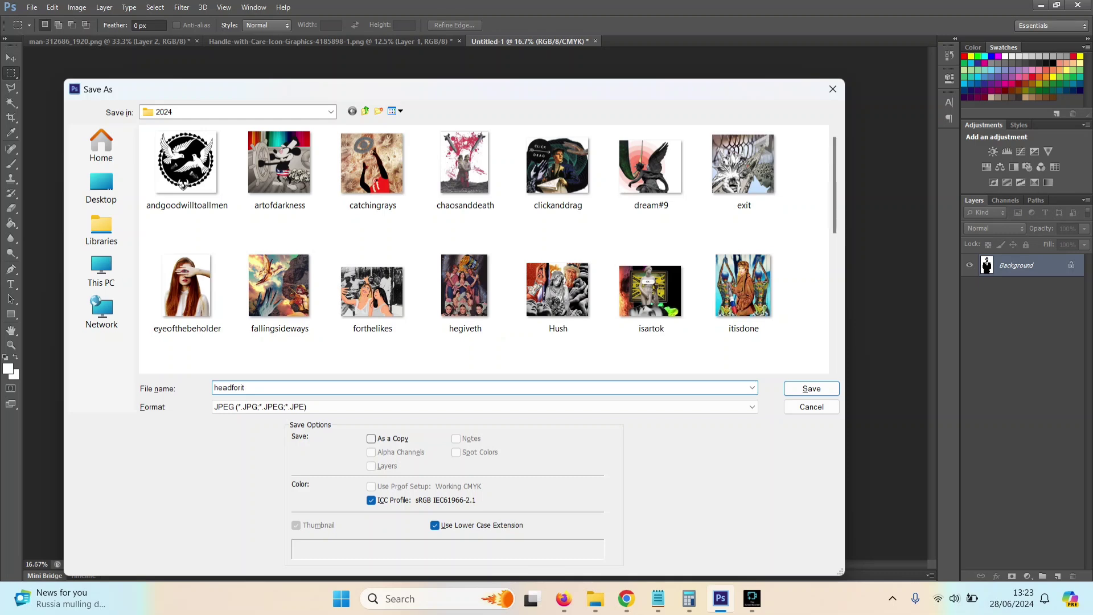
pyautogui.press('Return')
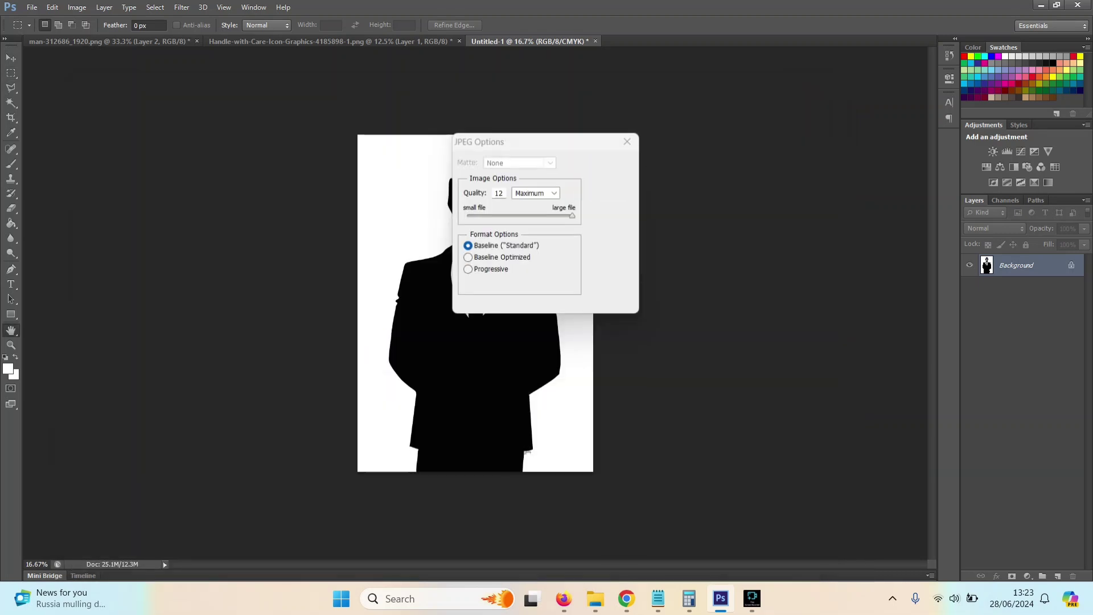
pyautogui.press('Return')
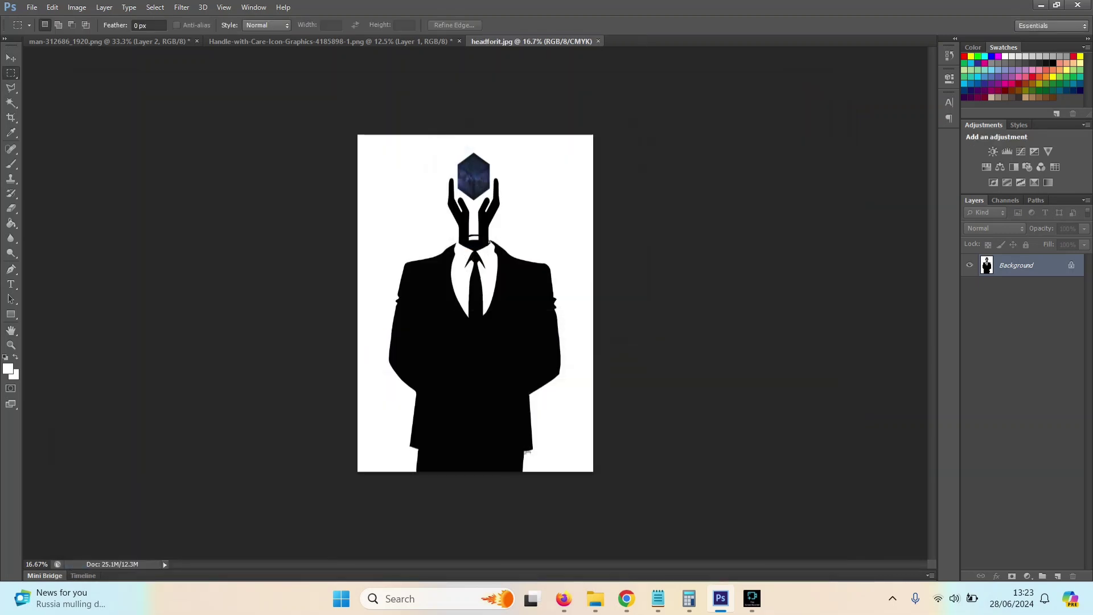